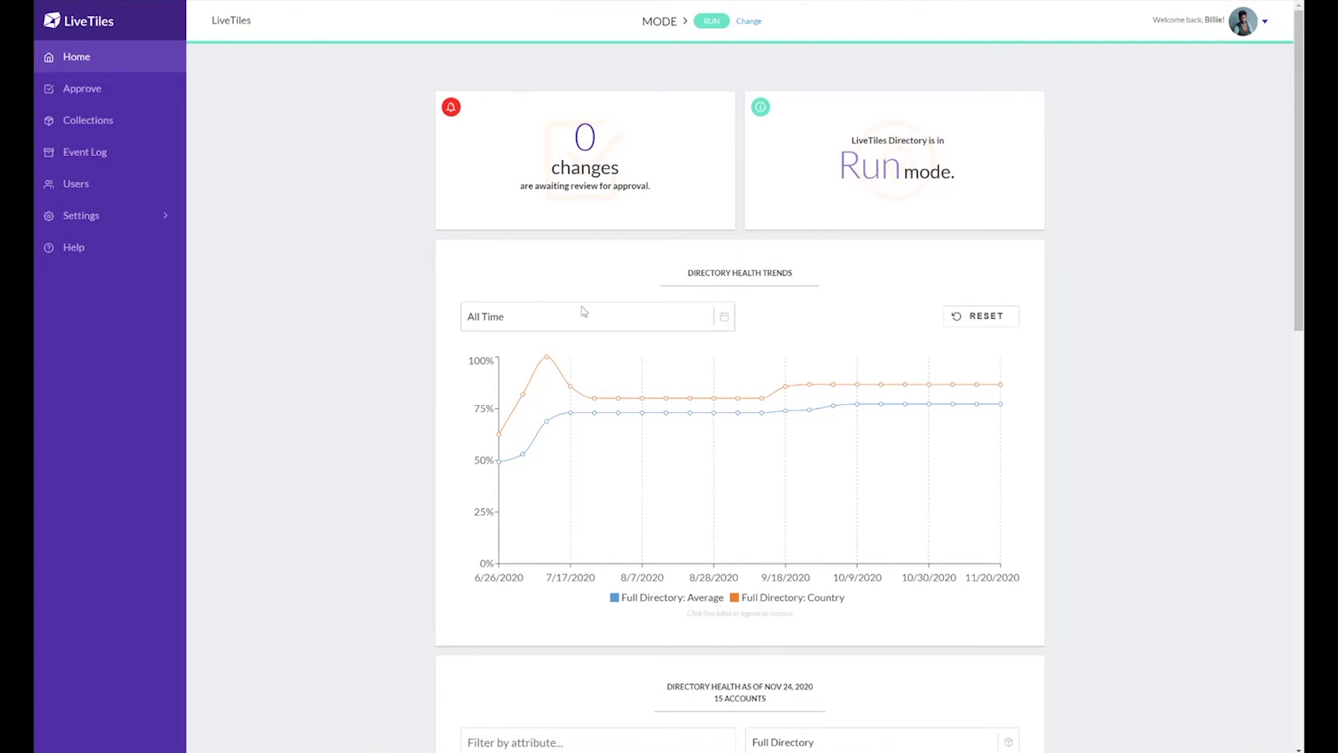
# Review the directory health trends chart and the health of every attribute in the full directory.
pyautogui.scroll(-1, 989, 332)
pyautogui.scroll(-1, 1056, 328)
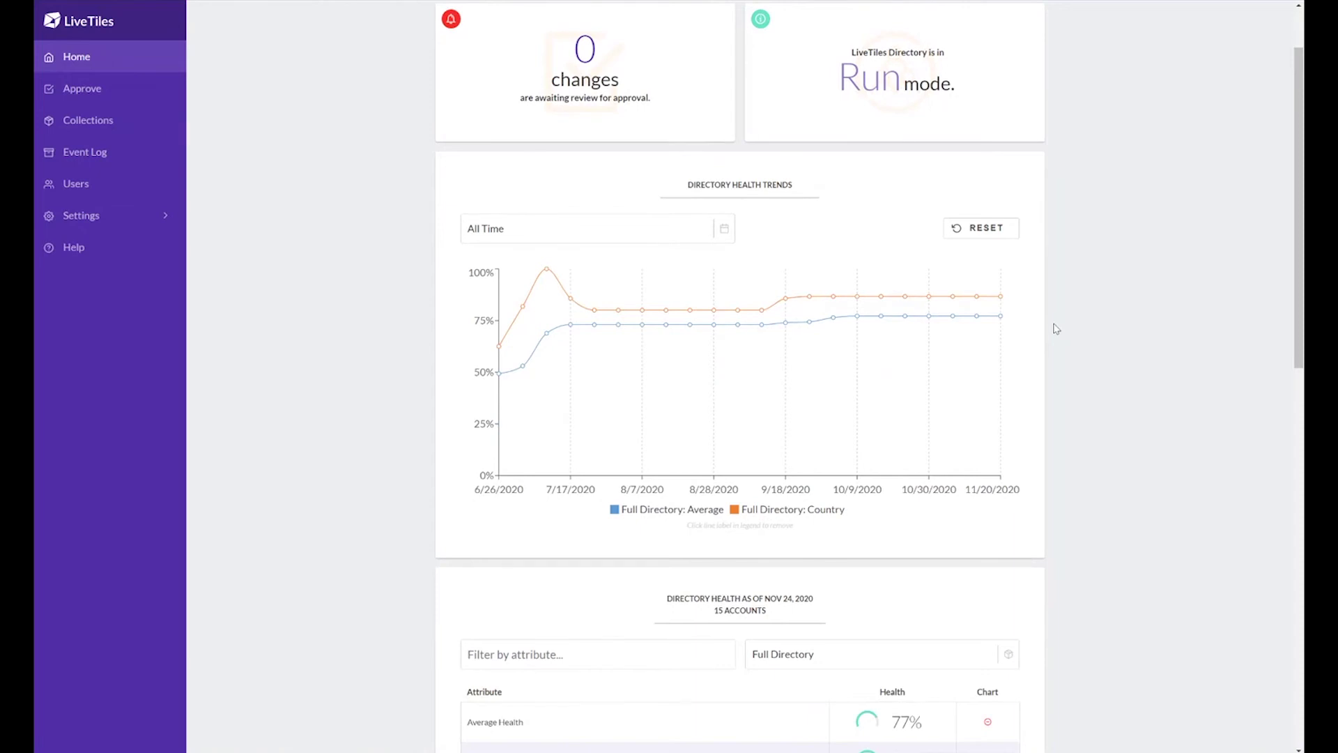
pyautogui.scroll(-5, 1048, 345)
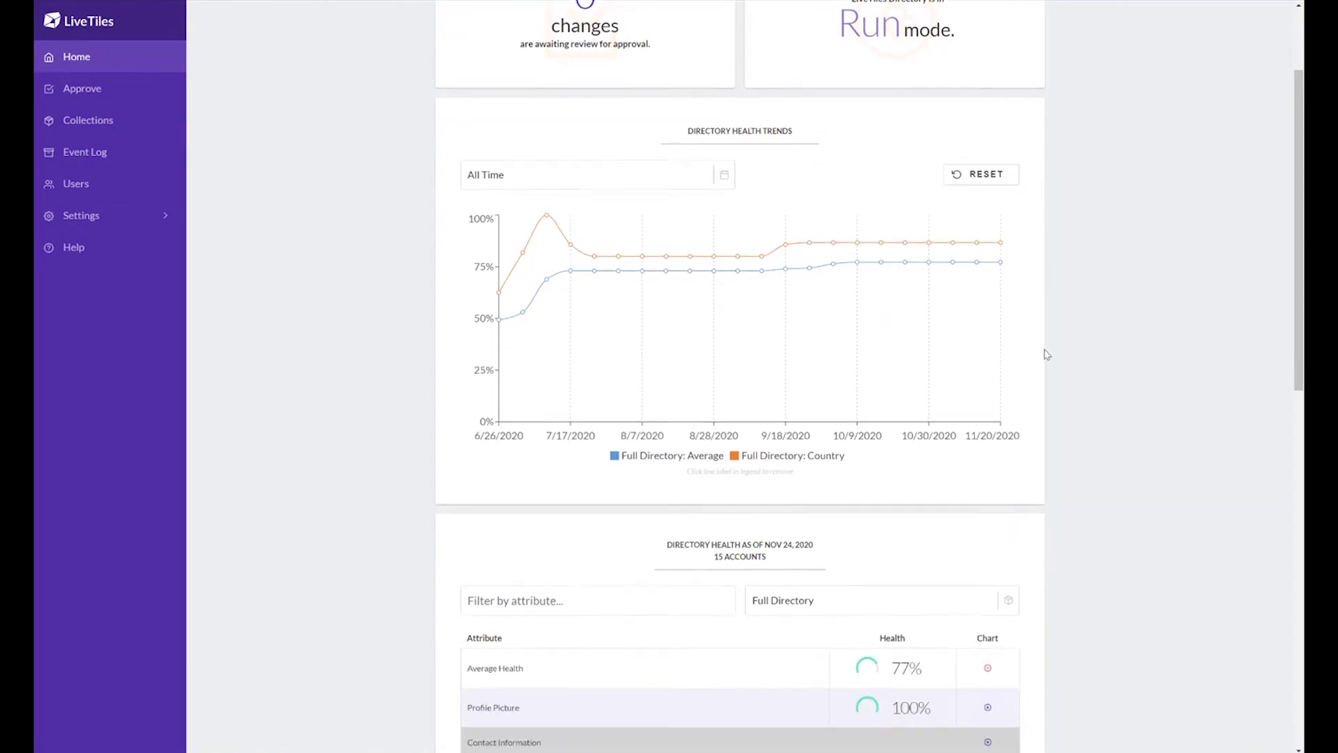
pyautogui.scroll(-1, 1055, 333)
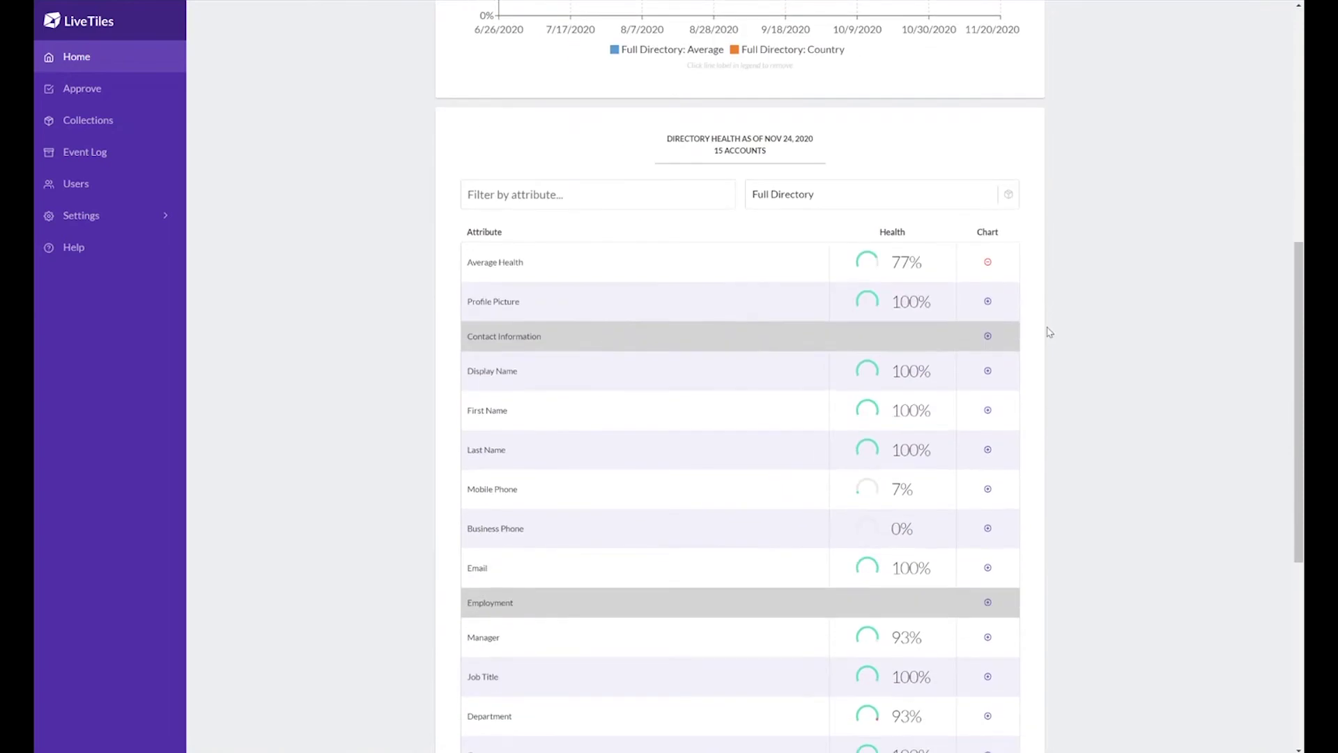
pyautogui.scroll(-1, 1052, 333)
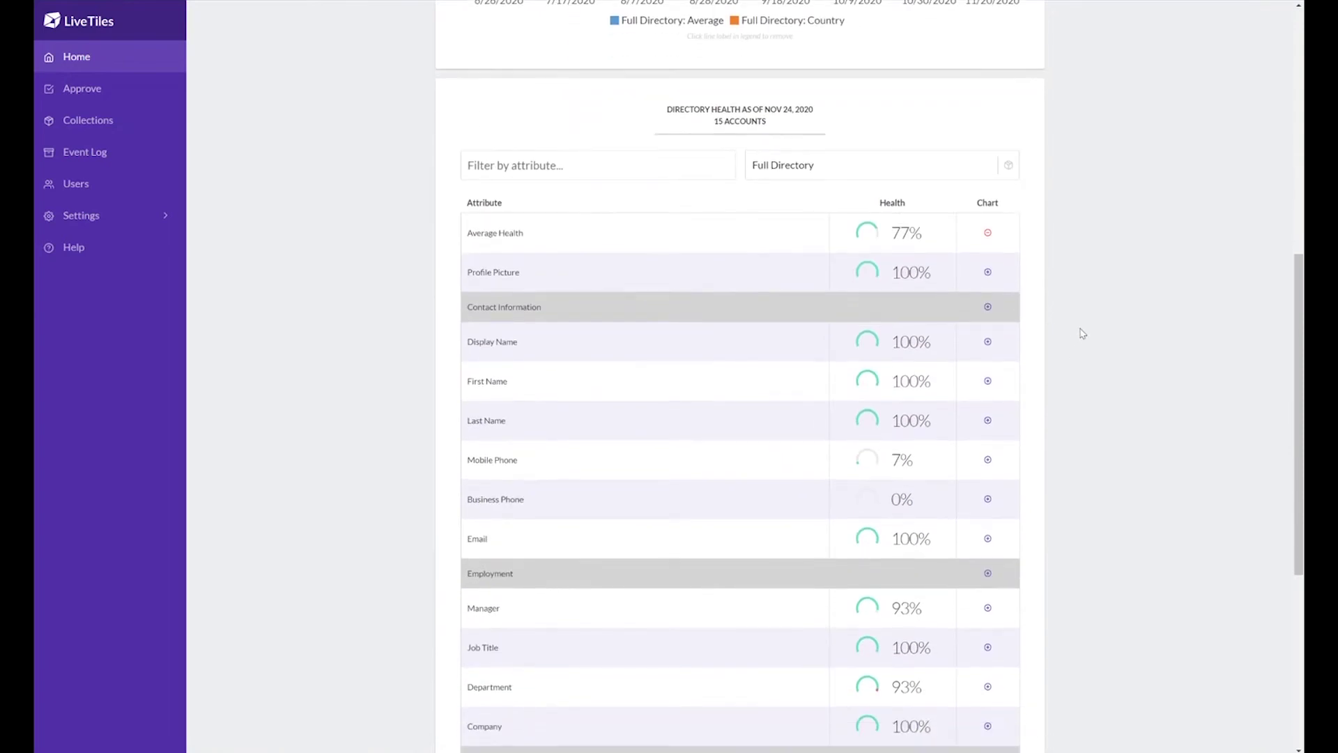
pyautogui.scroll(-1, 1088, 338)
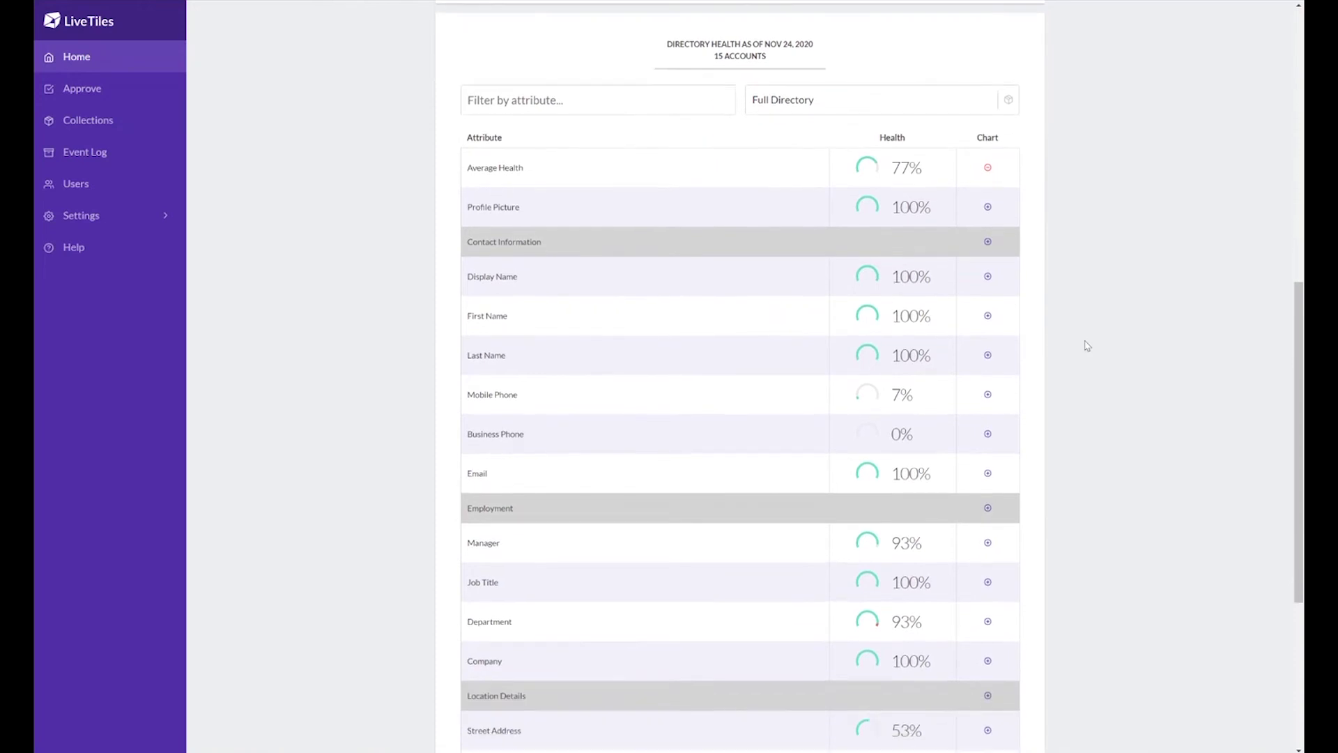
pyautogui.scroll(-3, 1084, 328)
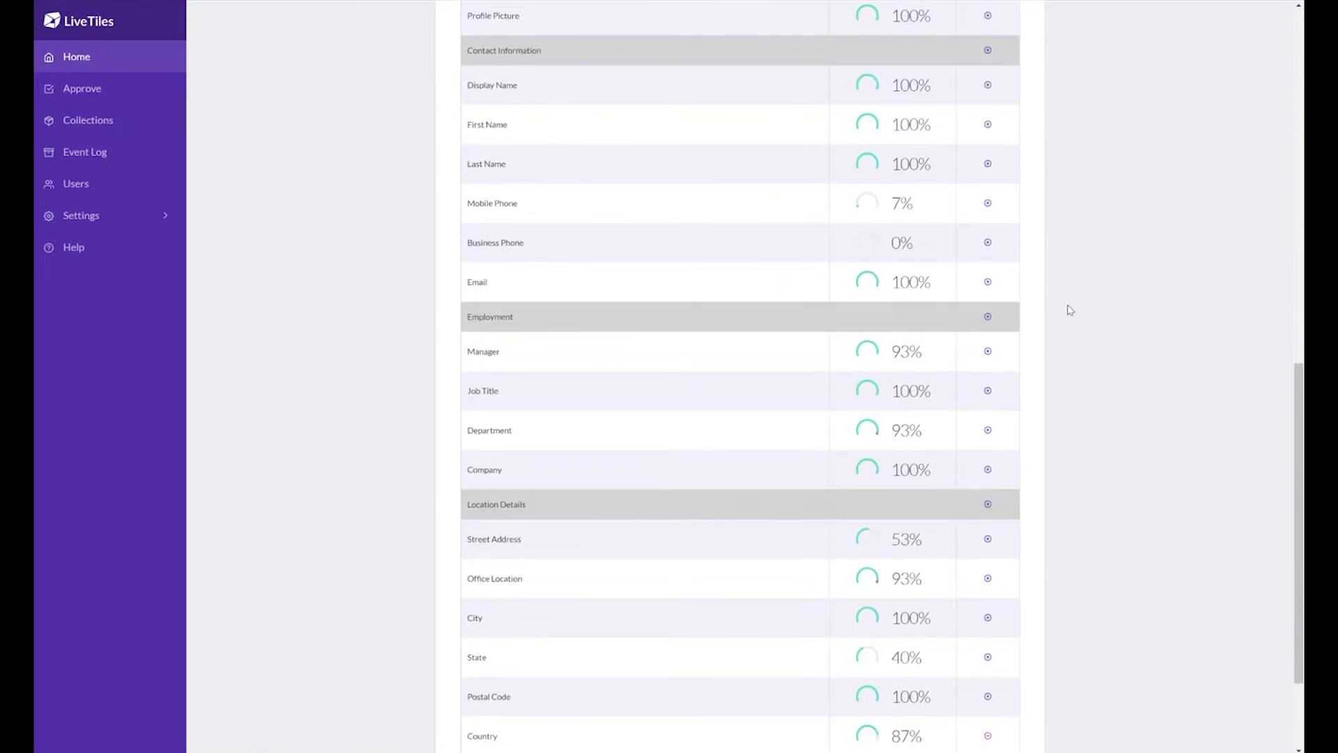
pyautogui.scroll(-2, 1069, 310)
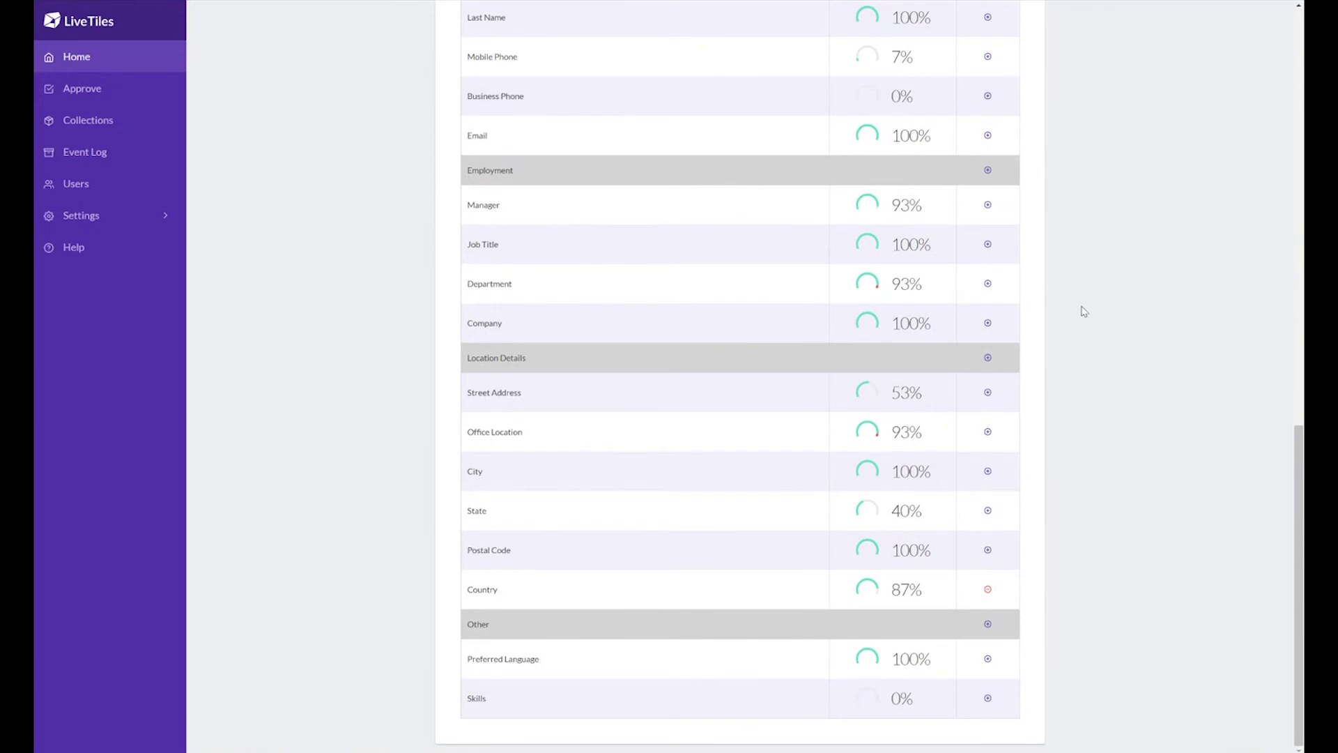
pyautogui.scroll(1, 1088, 297)
pyautogui.scroll(10, 1089, 296)
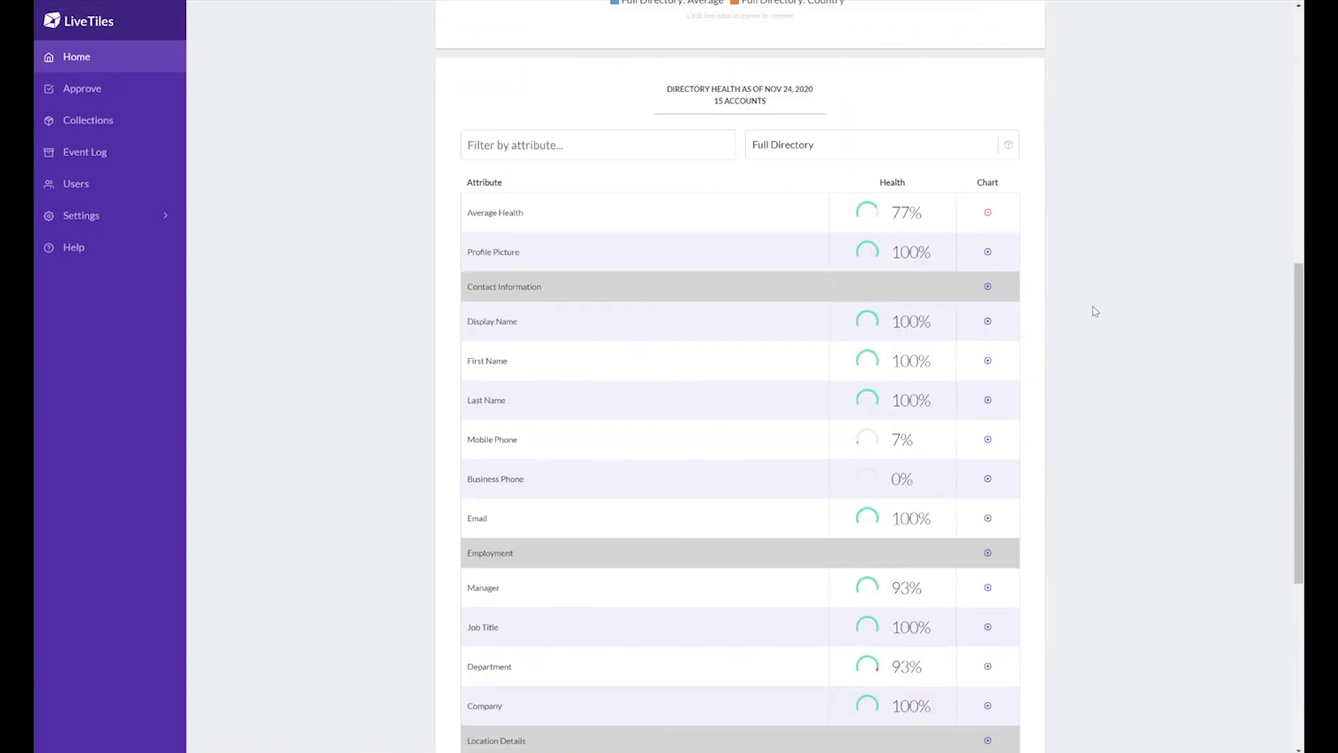
pyautogui.moveTo(834, 126)
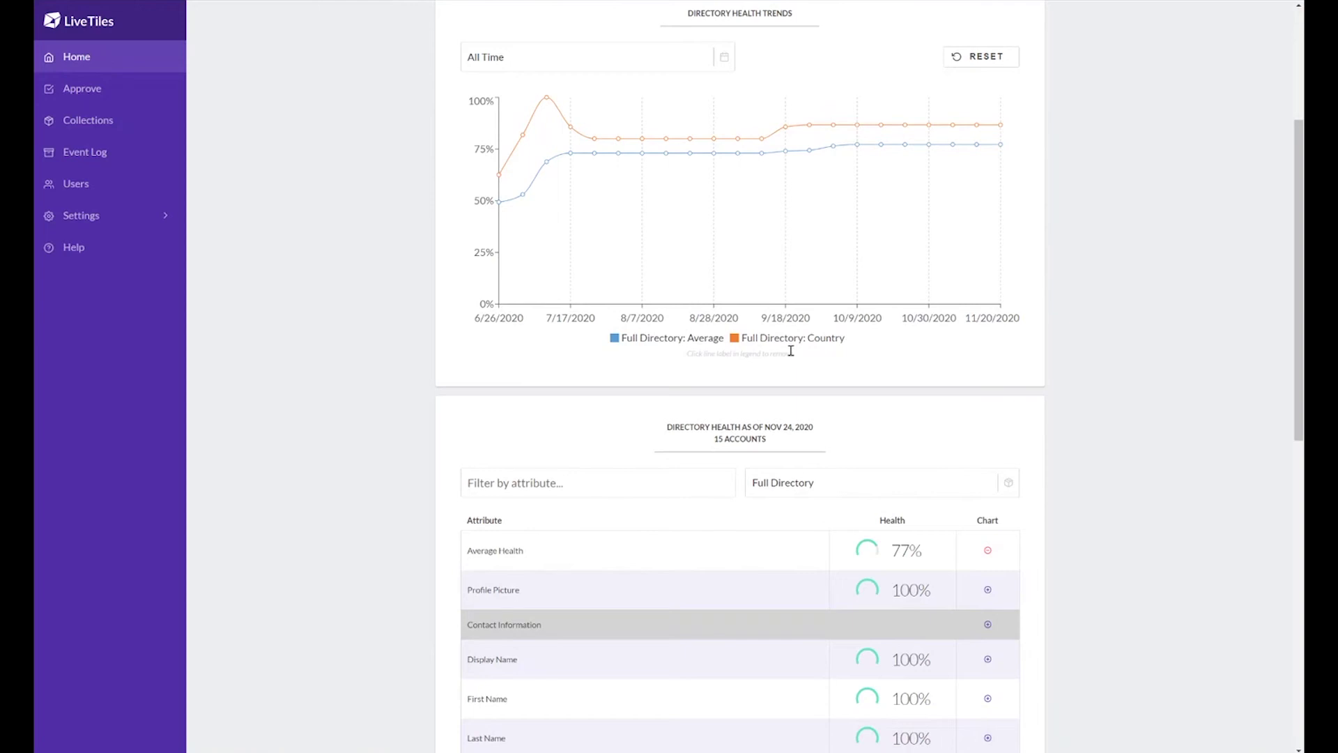
# Add the Mobile Phone attribute to the Directory Health Trends chart.
pyautogui.scroll(-4, 743, 586)
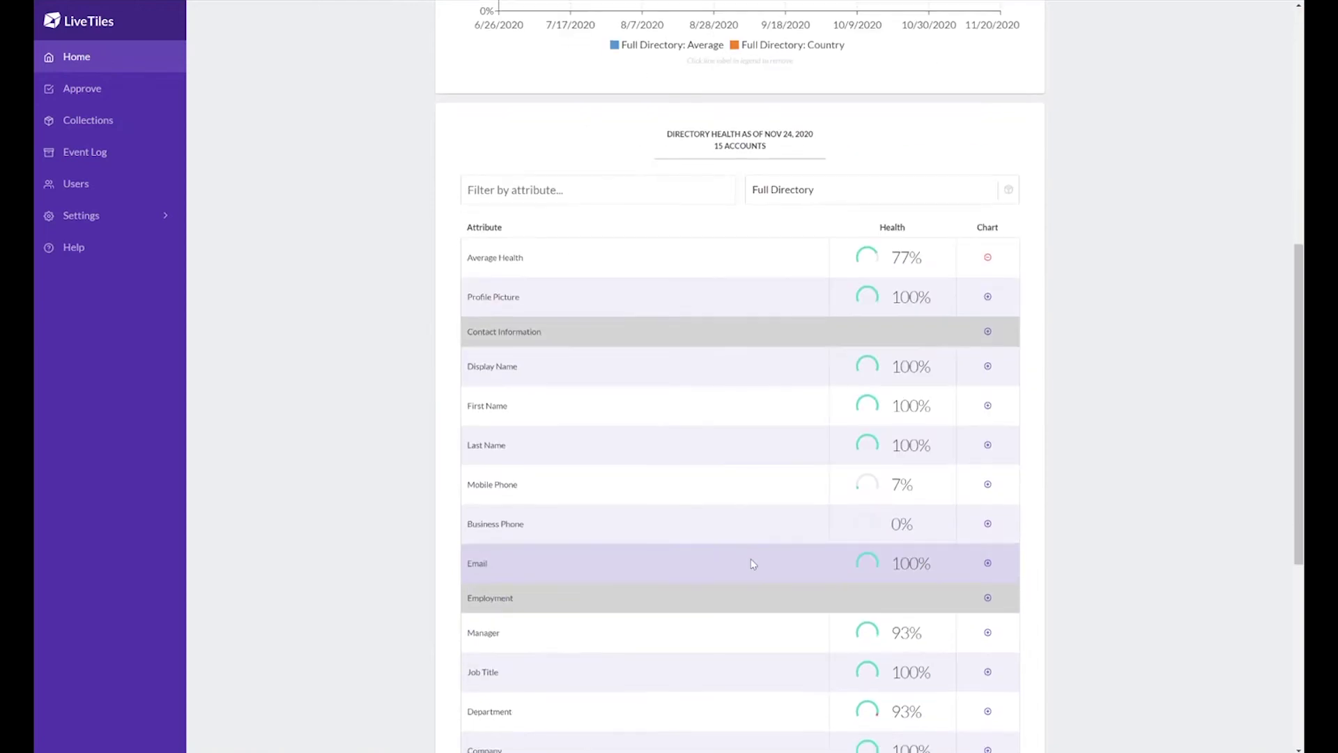
pyautogui.click(988, 483)
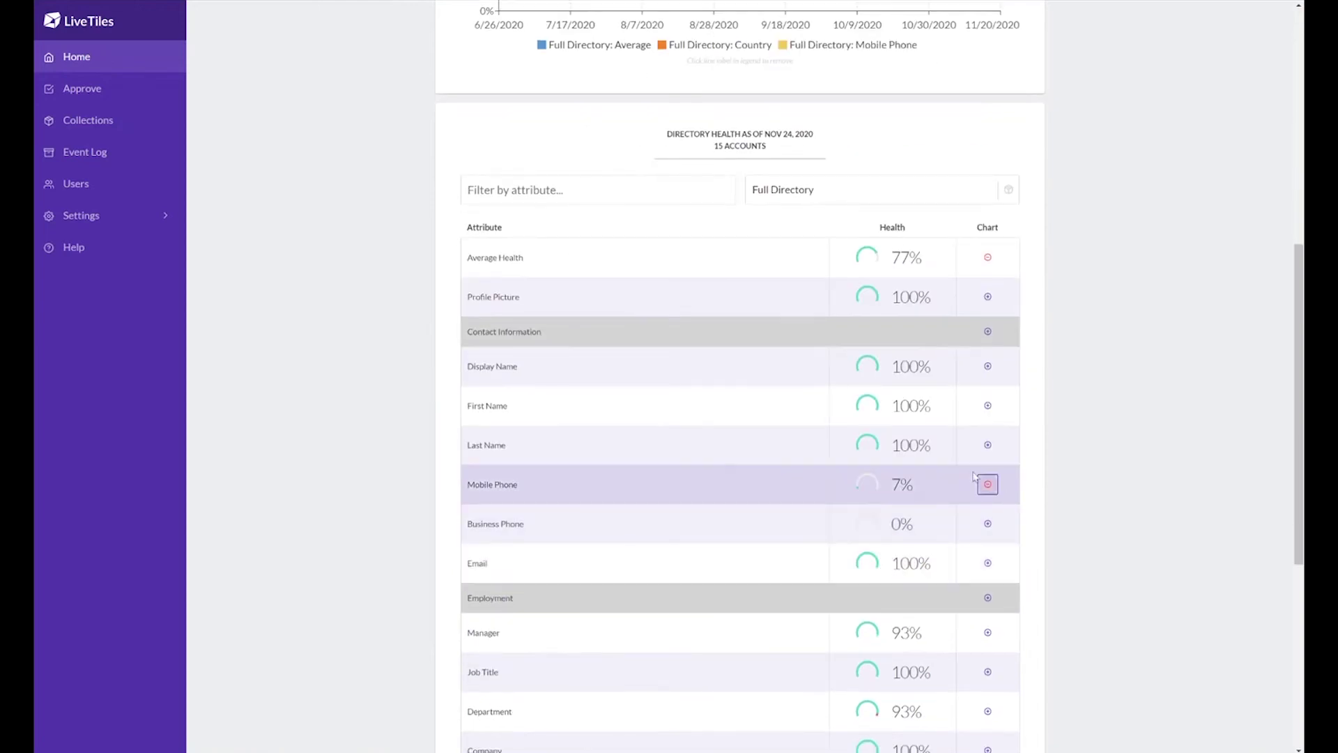
pyautogui.scroll(1, 973, 476)
pyautogui.scroll(7, 973, 476)
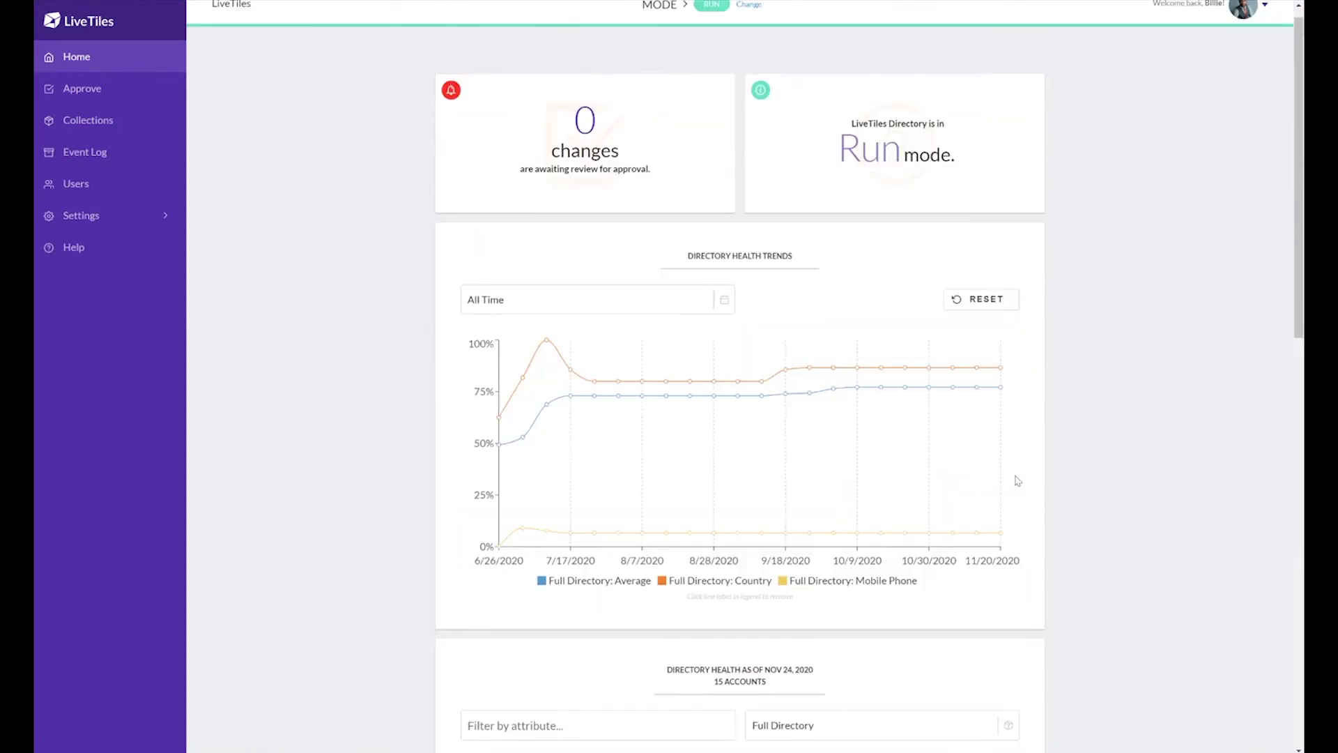
# Check the time range choices for the health trends chart and look through the attribute health table again.
pyautogui.click(694, 308)
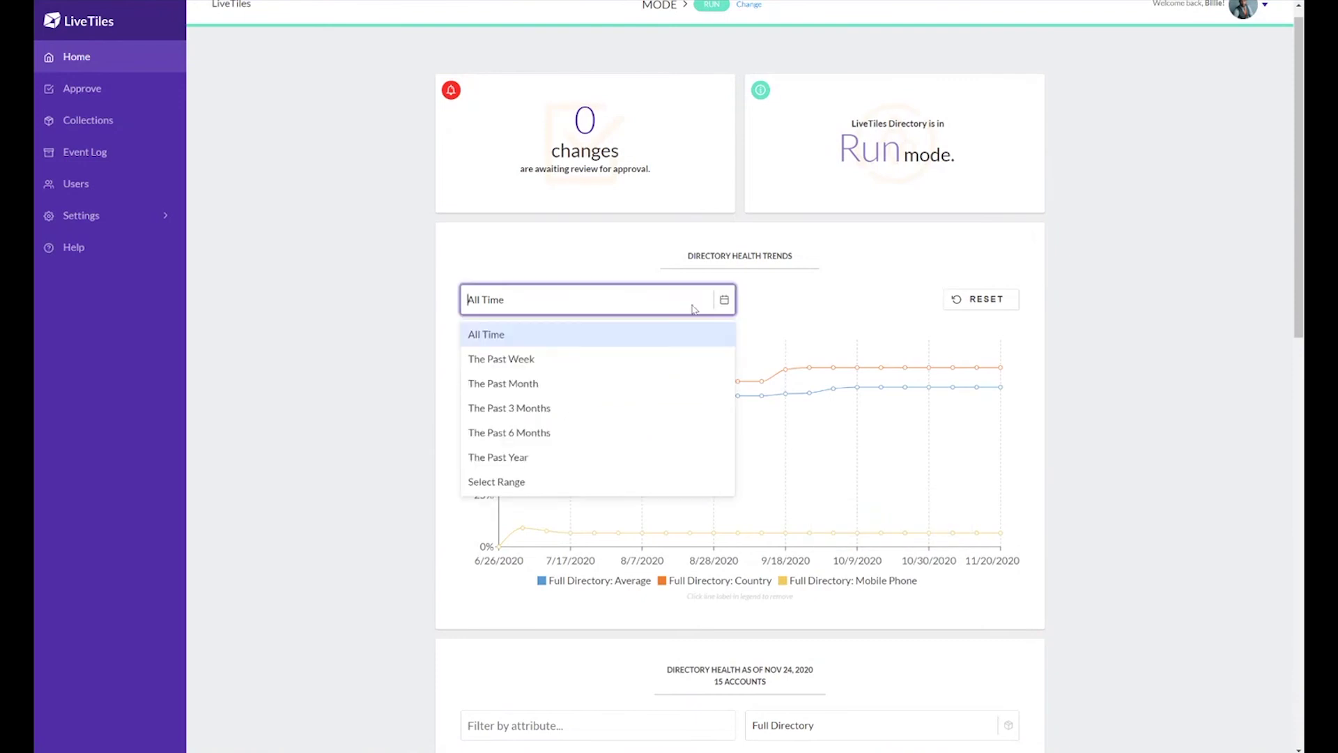
pyautogui.click(354, 351)
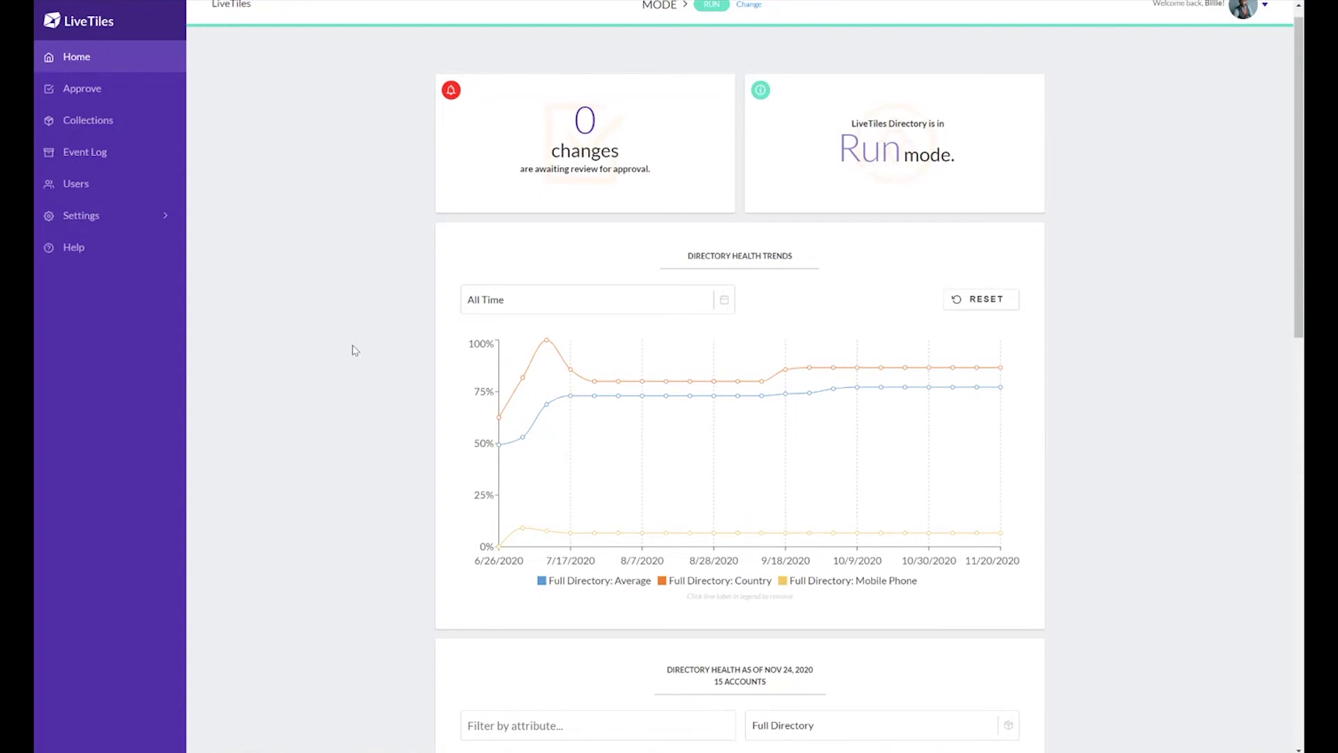
pyautogui.scroll(-13, 456, 359)
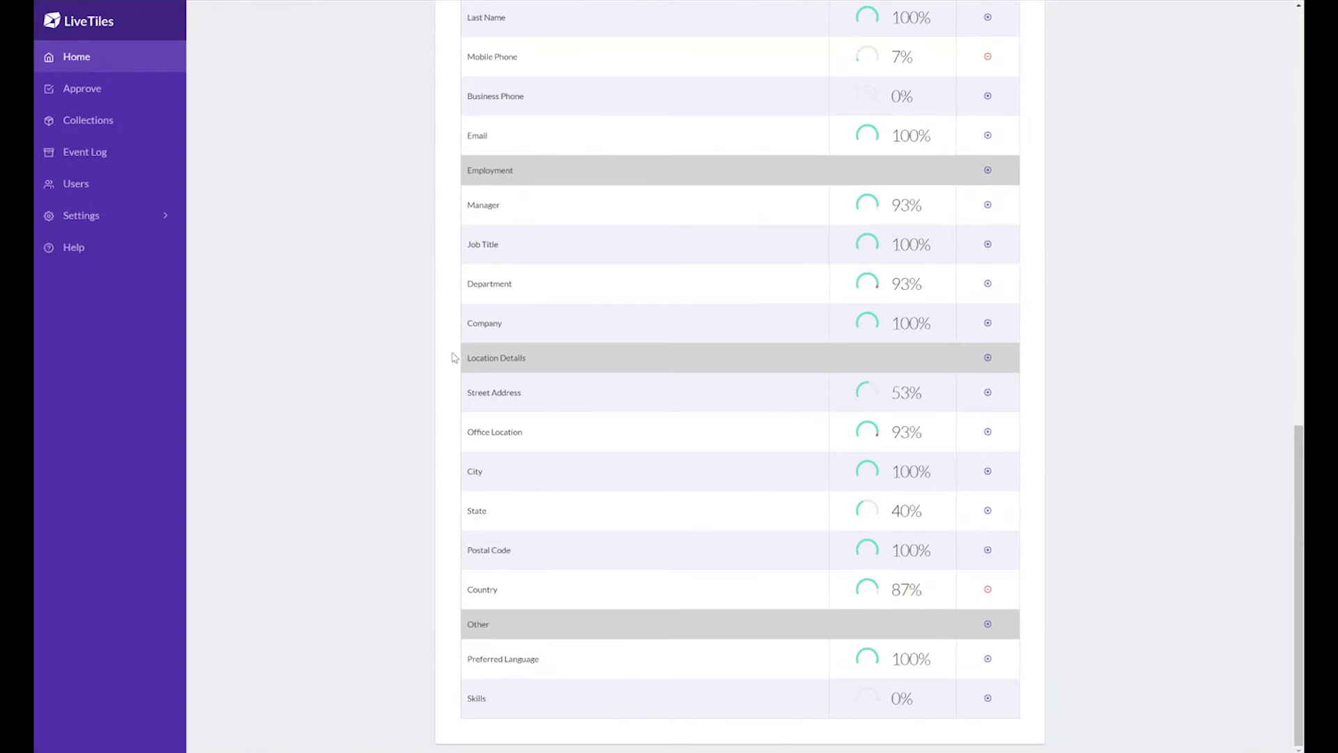
pyautogui.scroll(13, 382, 372)
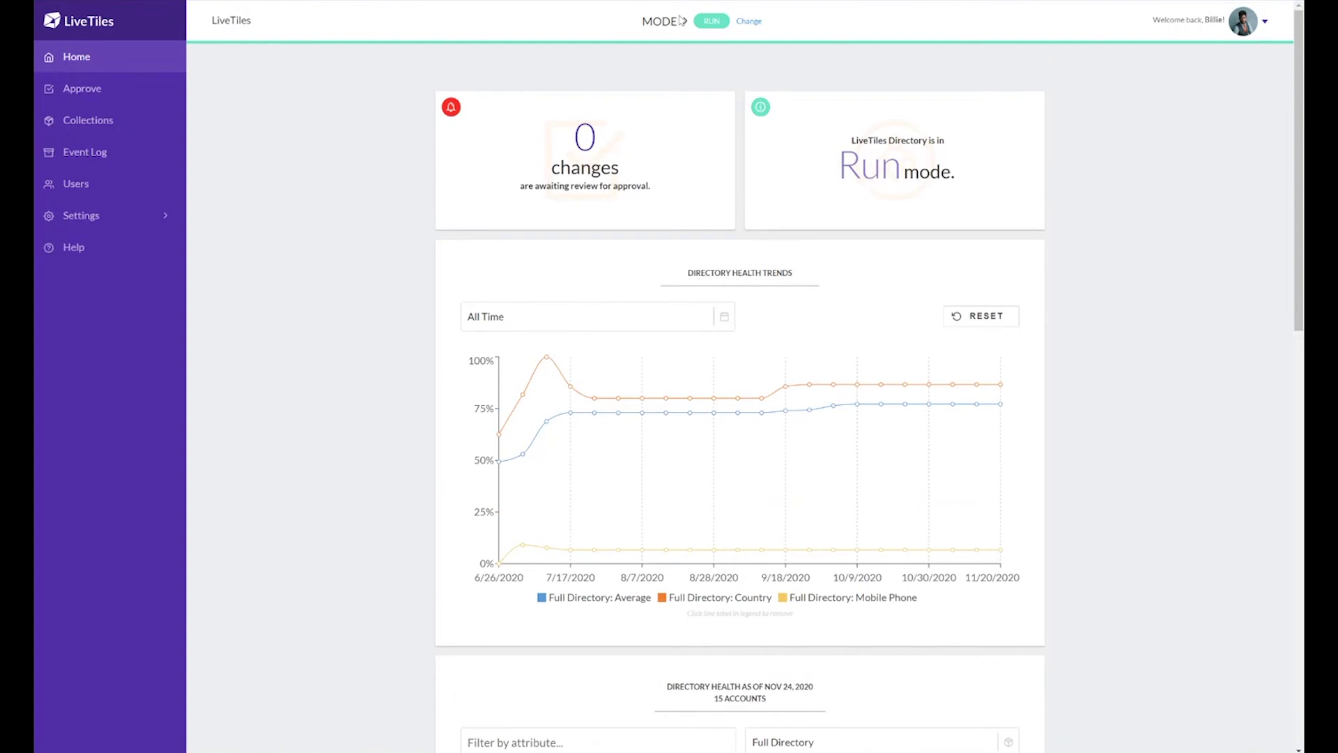
# Open the directory mode settings and expand the list of pilot participants.
pyautogui.click(746, 24)
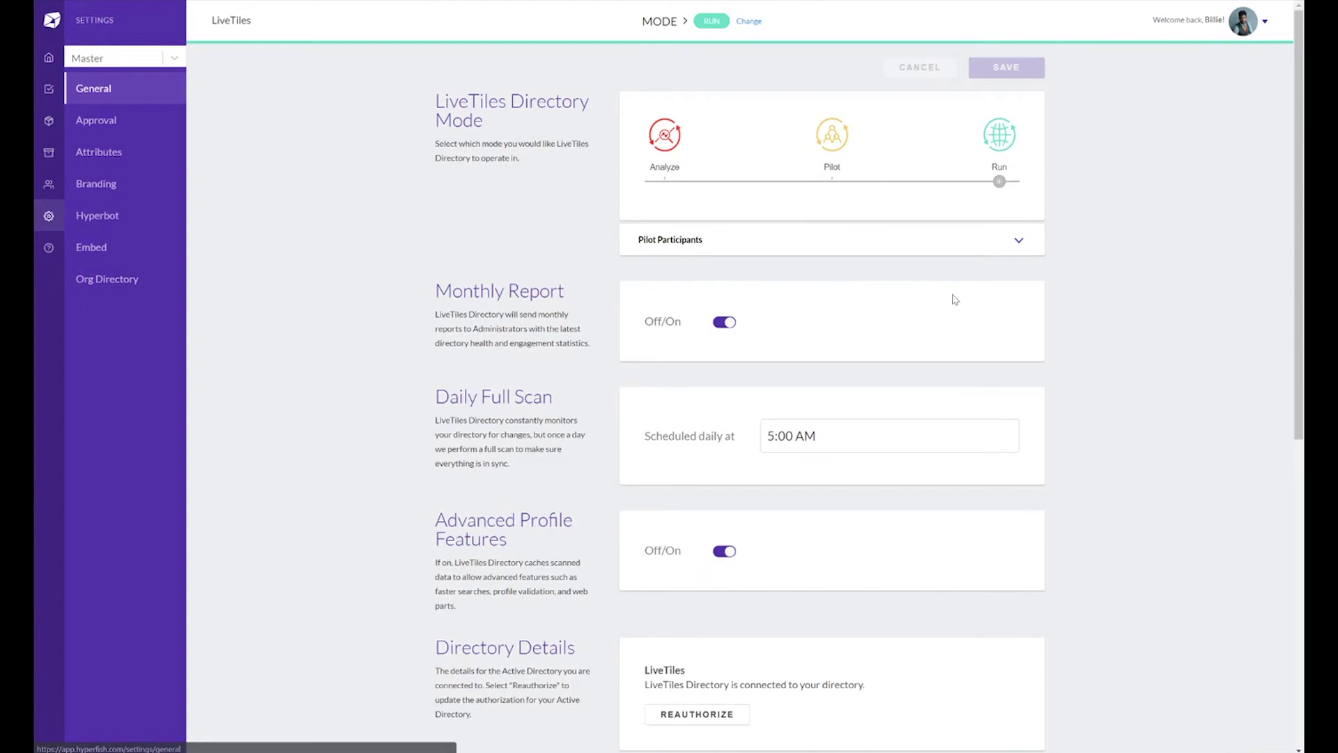
pyautogui.click(1013, 244)
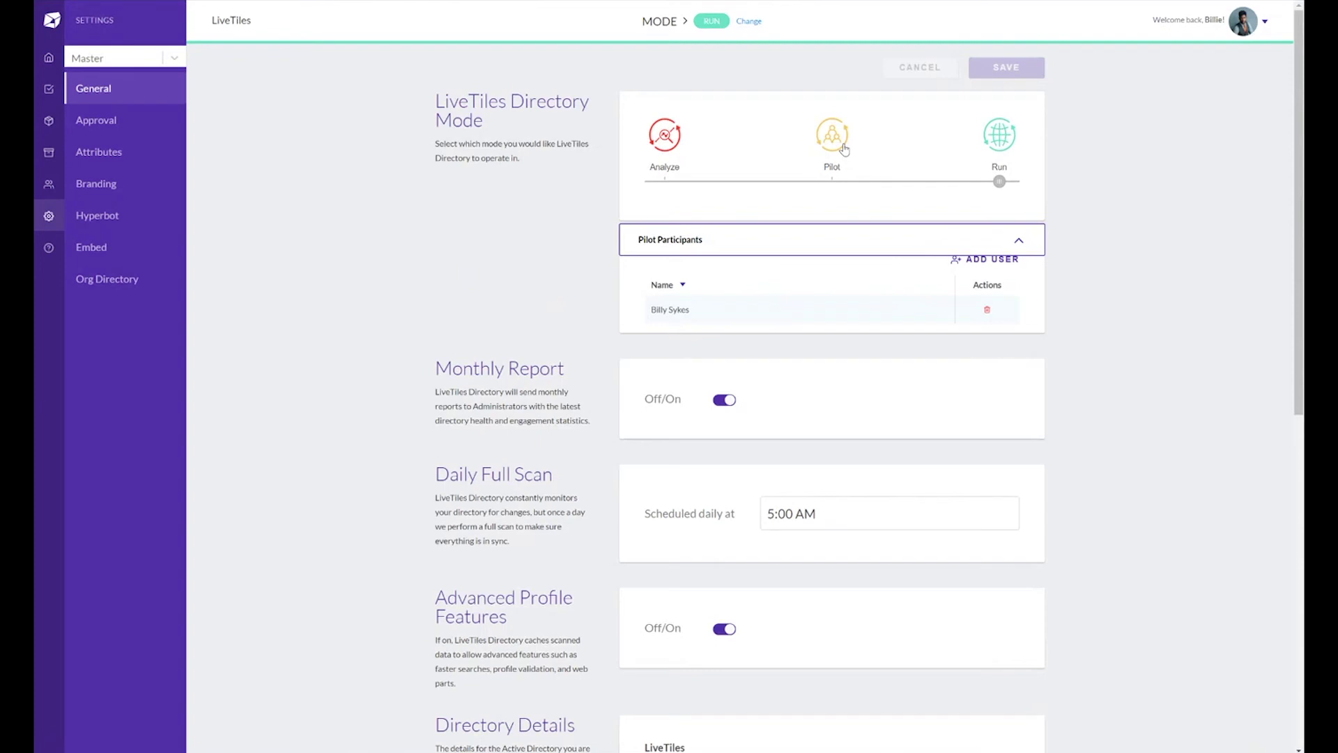
pyautogui.click(545, 276)
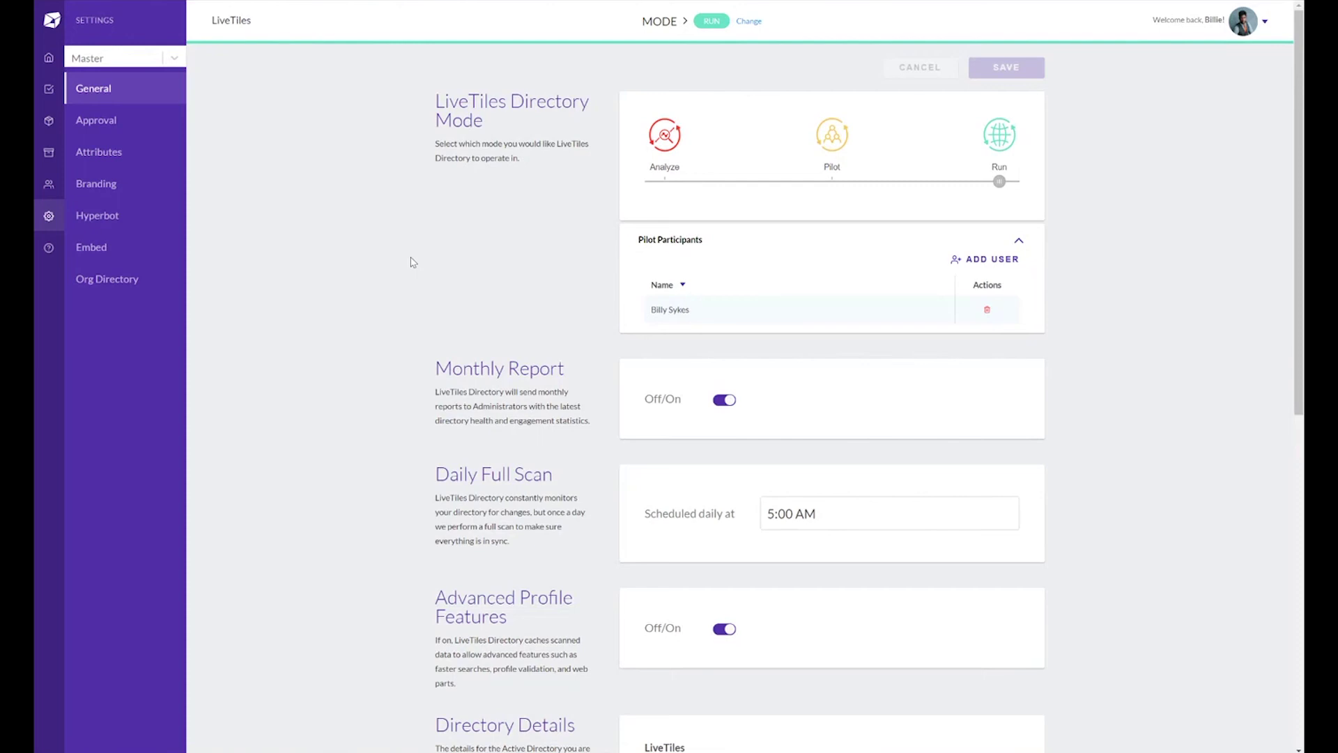
# Add a new group named "Global Event" to the profile attributes in the settings.
pyautogui.click(98, 151)
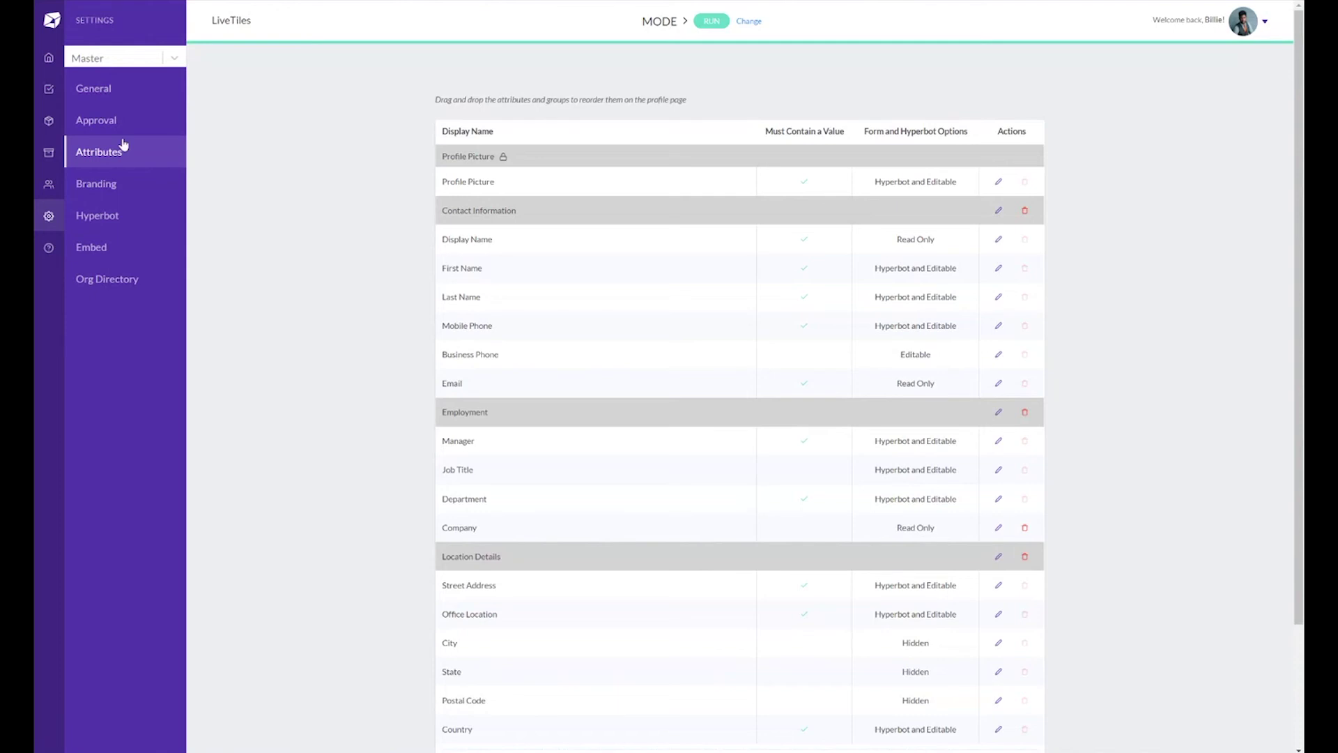
pyautogui.scroll(-1, 375, 207)
pyautogui.scroll(-1, 375, 206)
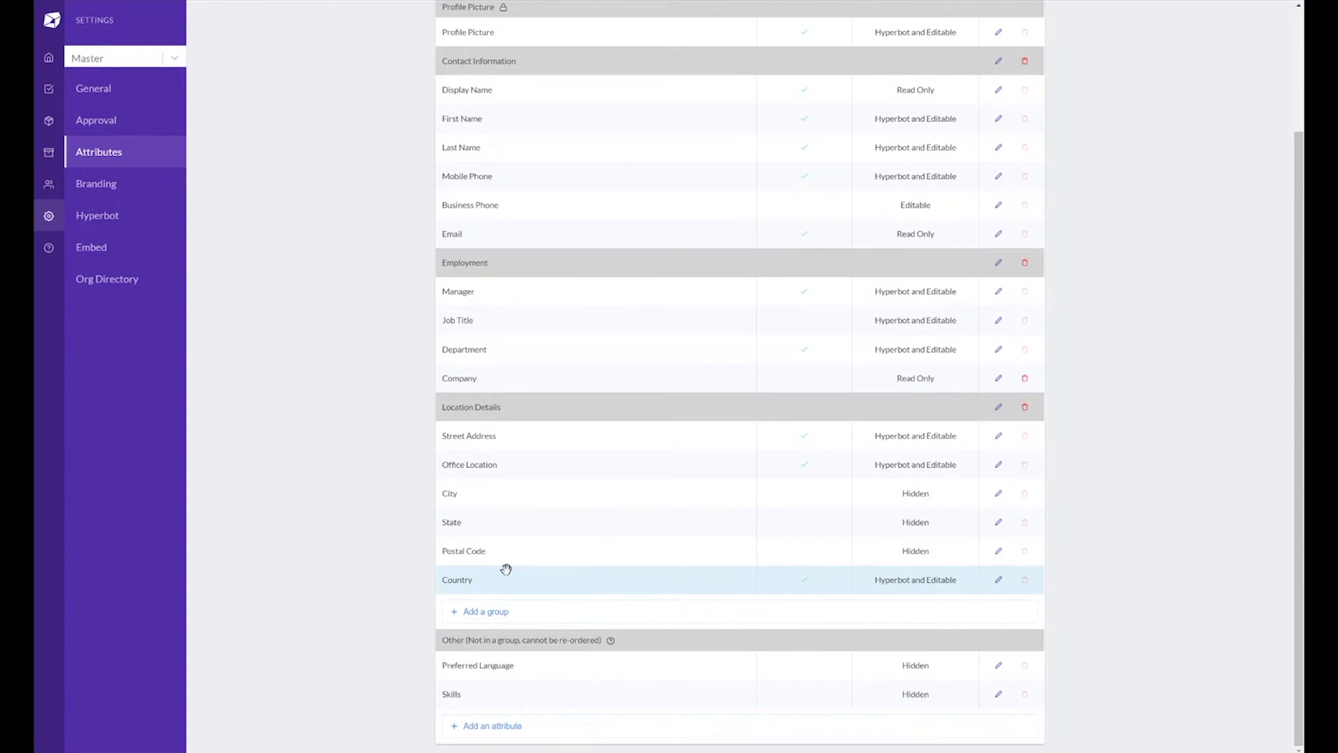
pyautogui.click(487, 611)
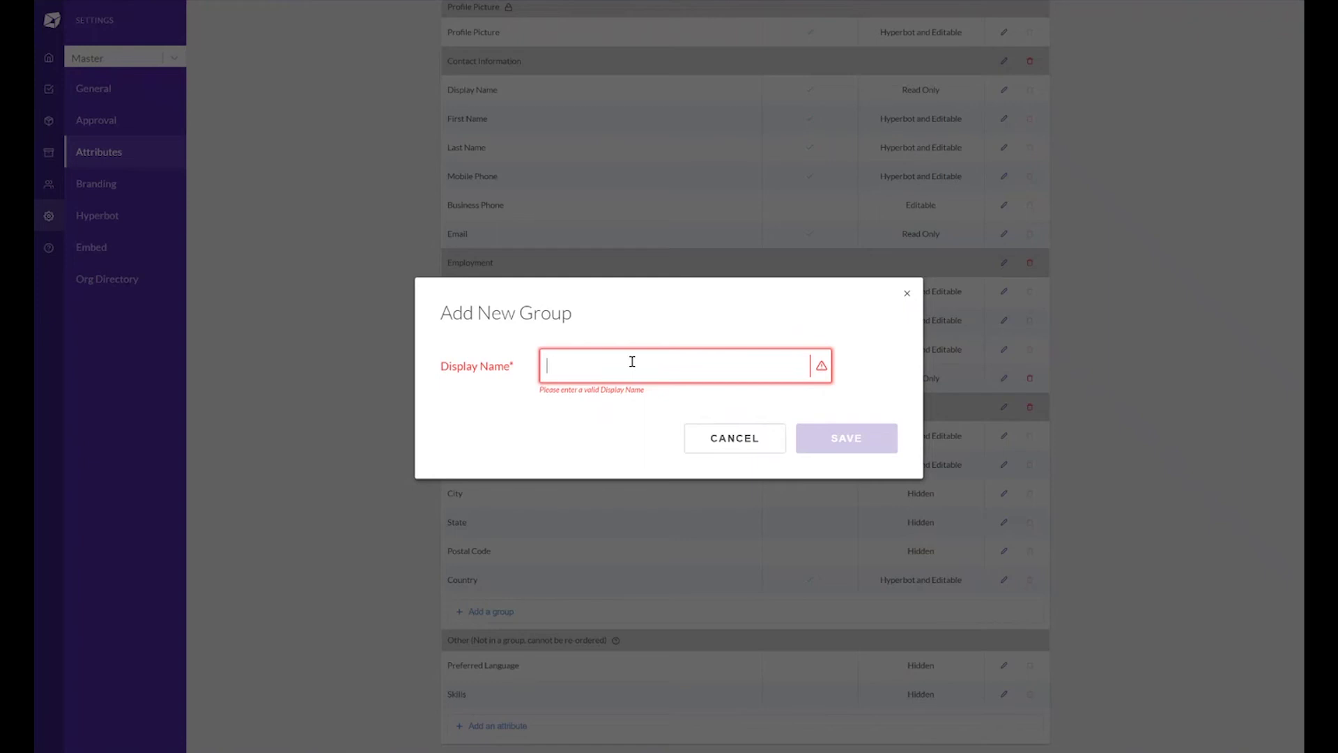
pyautogui.write('Global Eve')
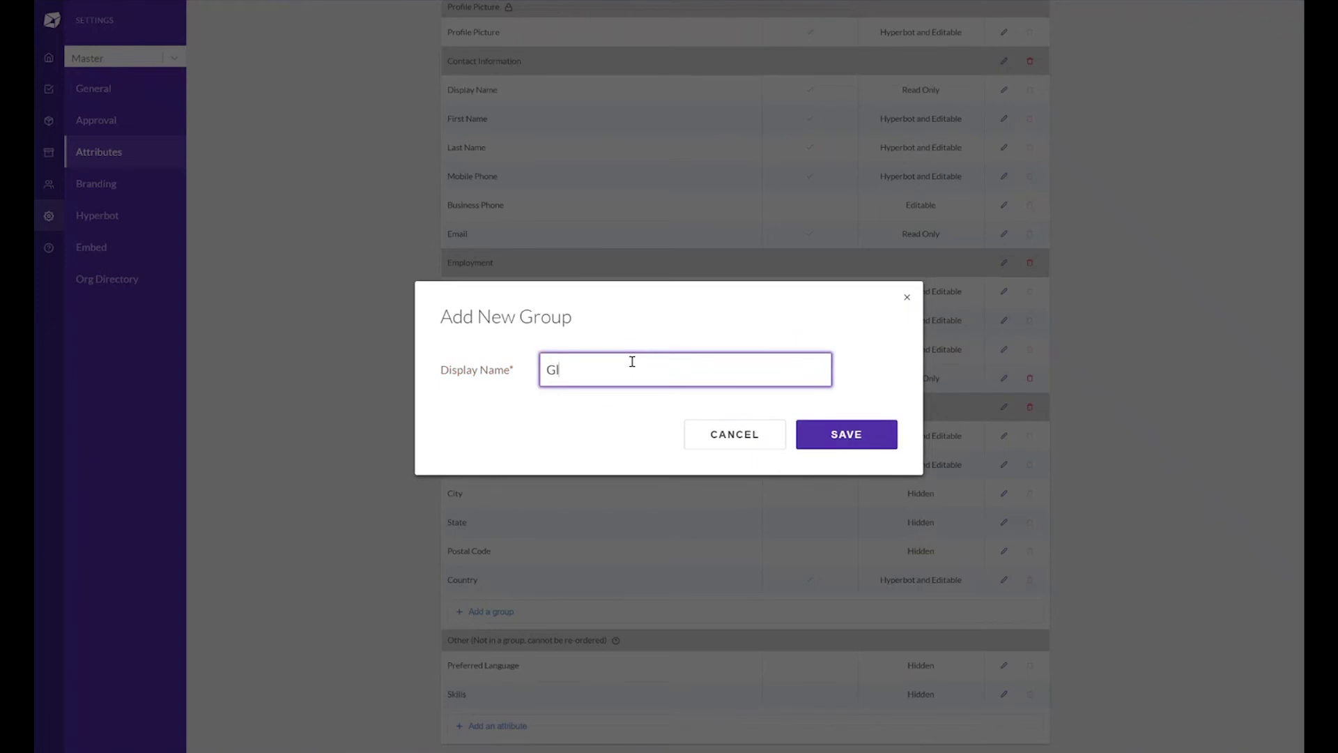
pyautogui.write('nt')
pyautogui.click(837, 429)
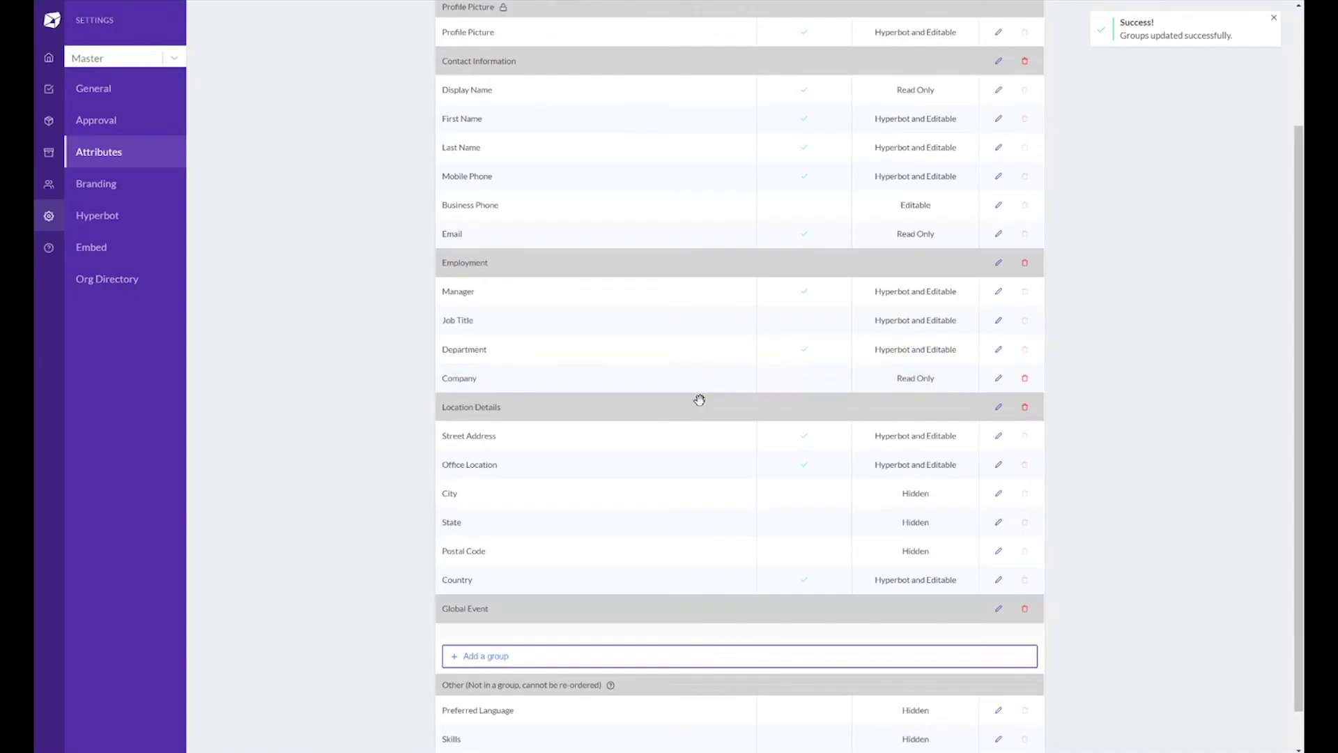
# Try to move the Country attribute from Location Details into the Global Event group.
pyautogui.scroll(-1, 598, 460)
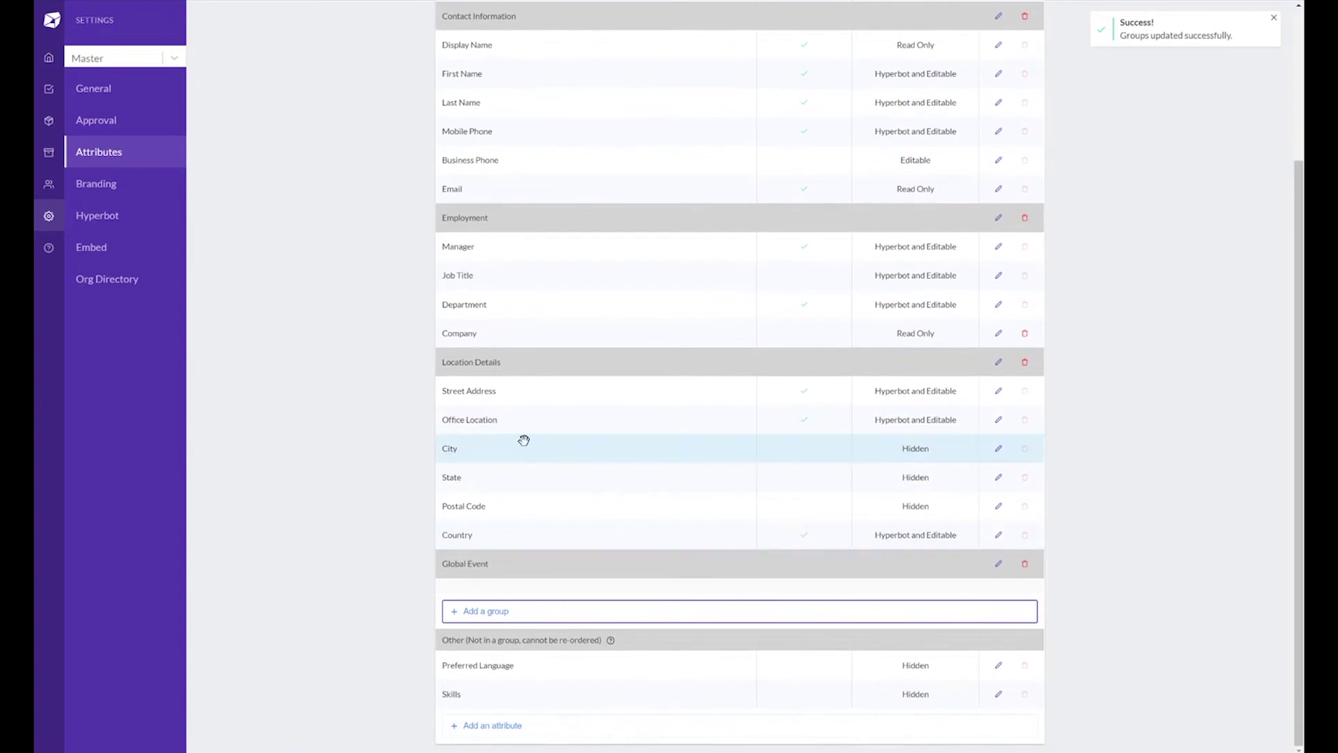
pyautogui.moveTo(457, 534); pyautogui.dragTo(469, 562)
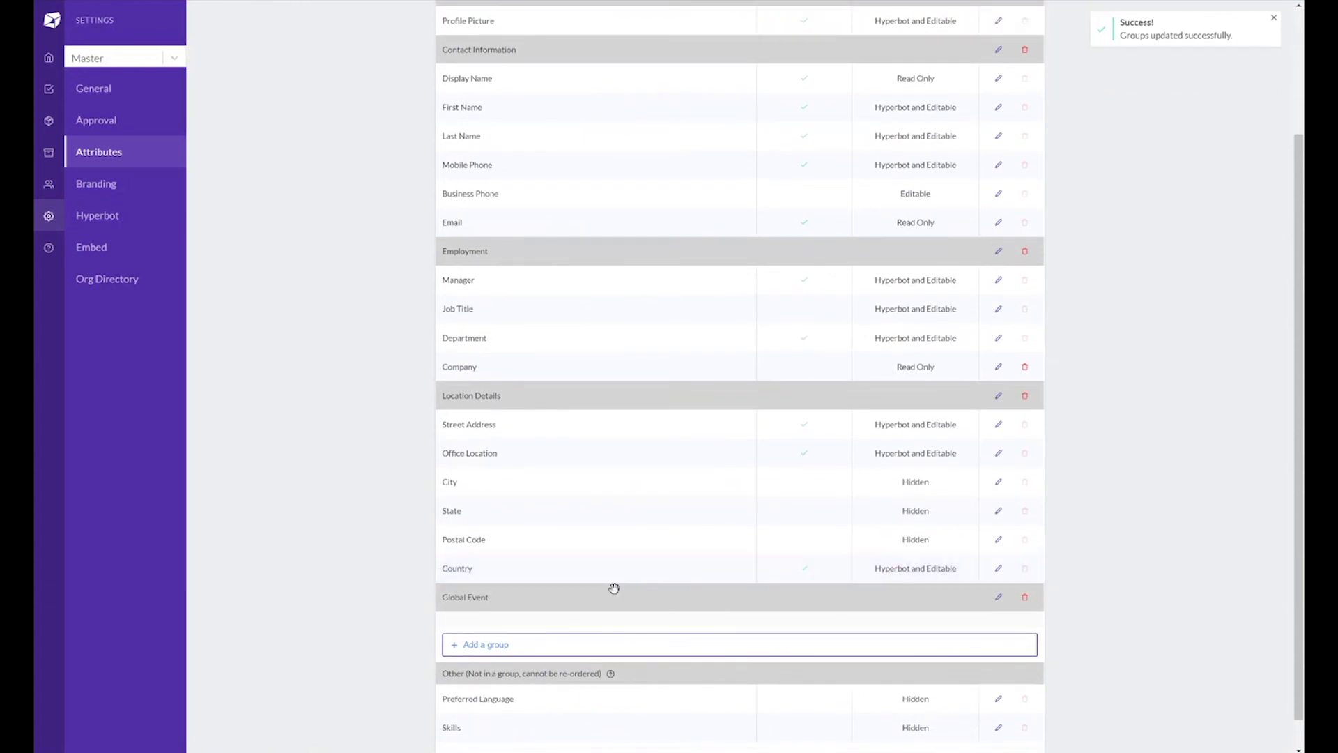
pyautogui.scroll(-1, 600, 592)
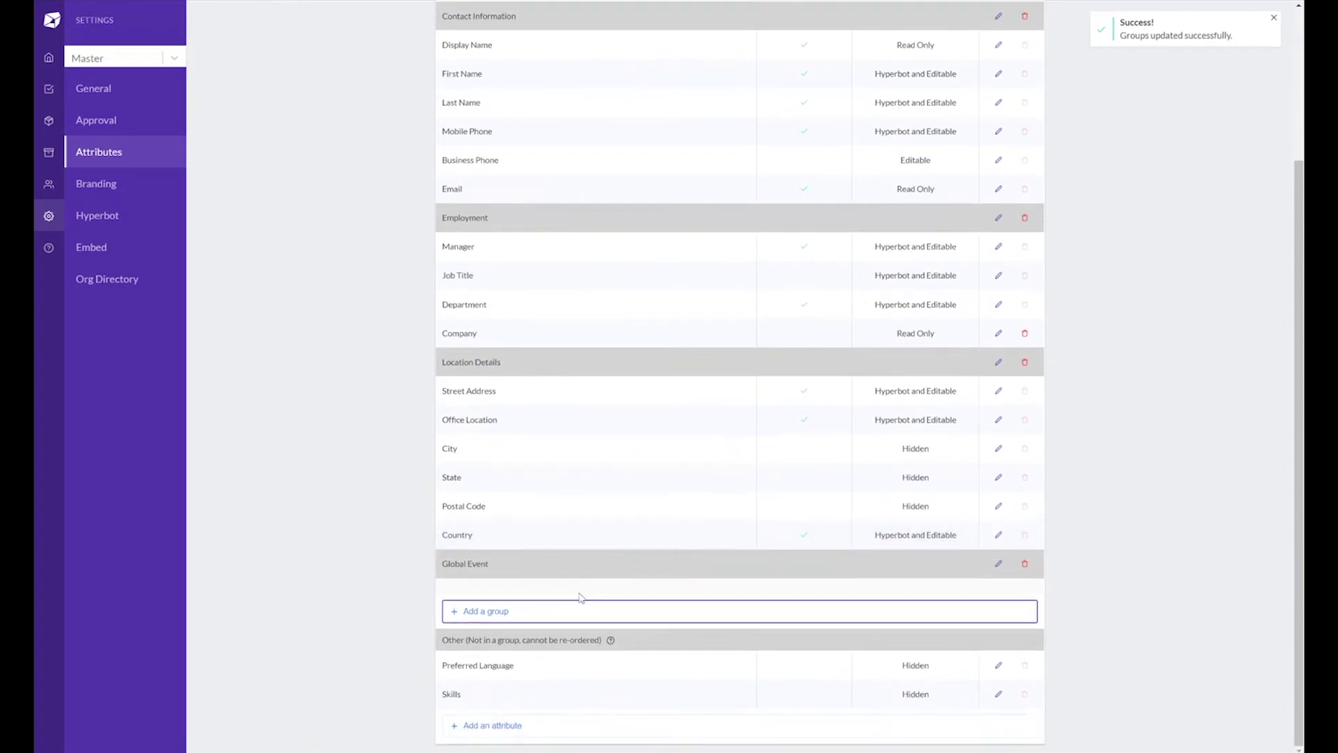
# Start a new attribute based on the faxNumber field with the display name "T Shirt".
pyautogui.click(474, 726)
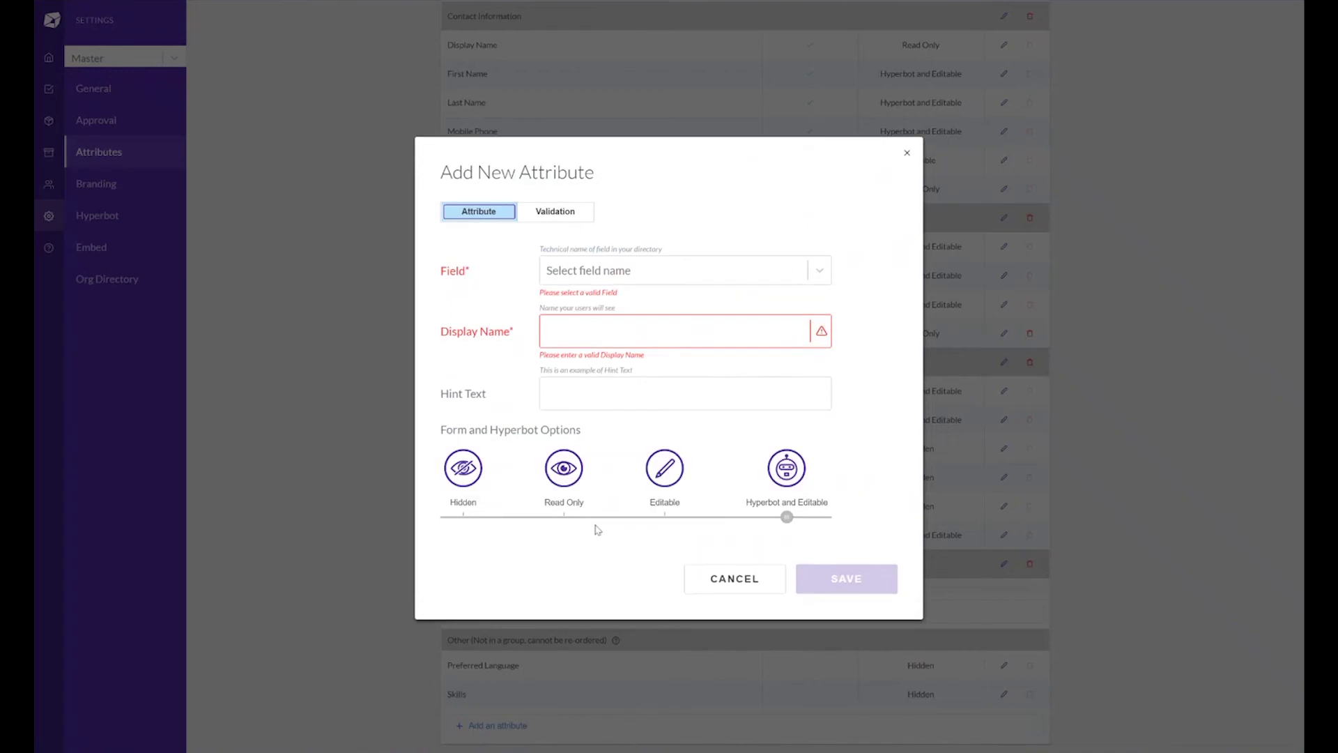
pyautogui.click(824, 275)
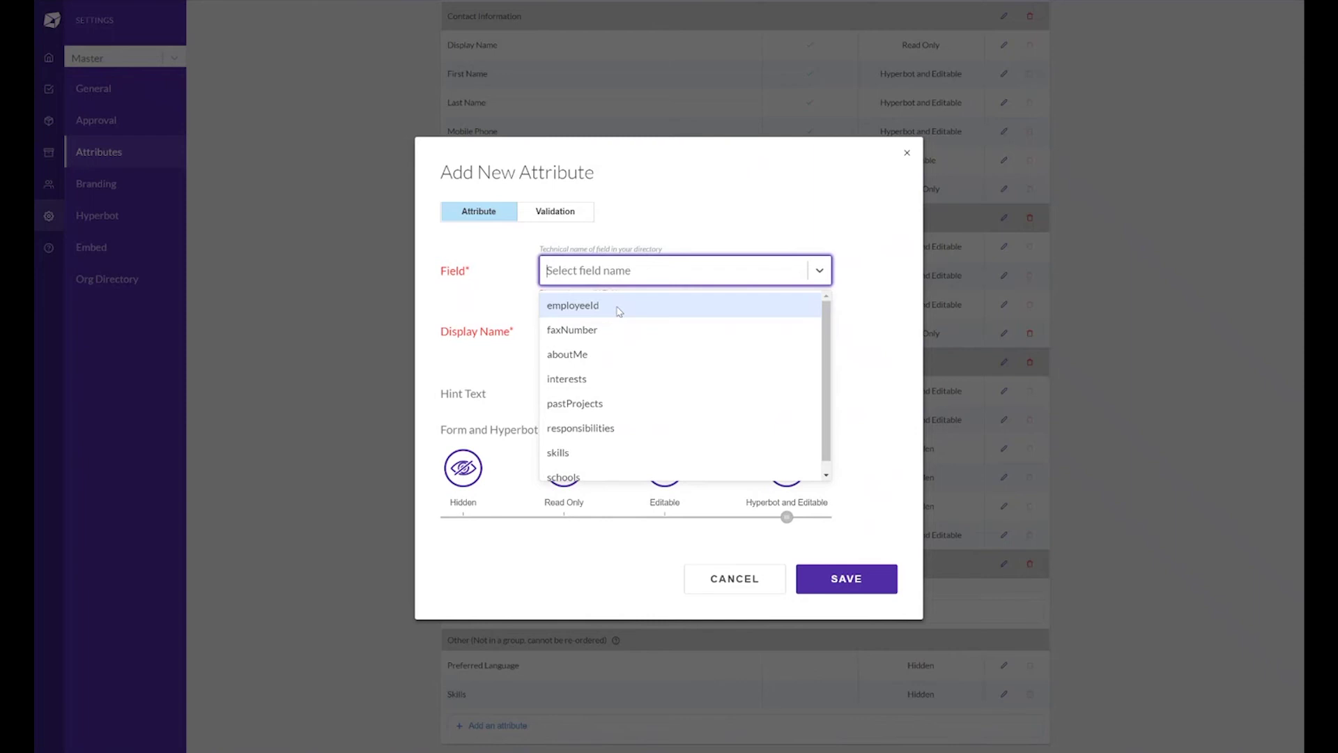
pyautogui.click(591, 327)
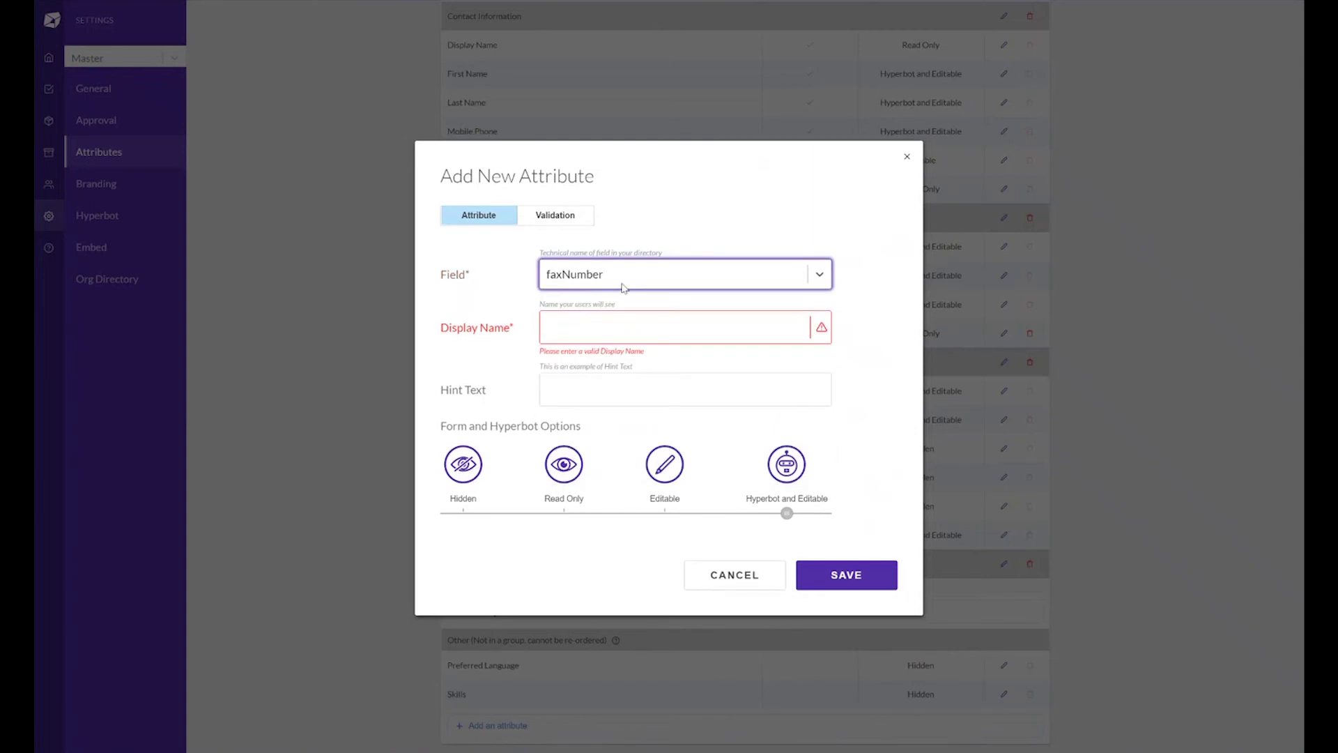
pyautogui.click(593, 323)
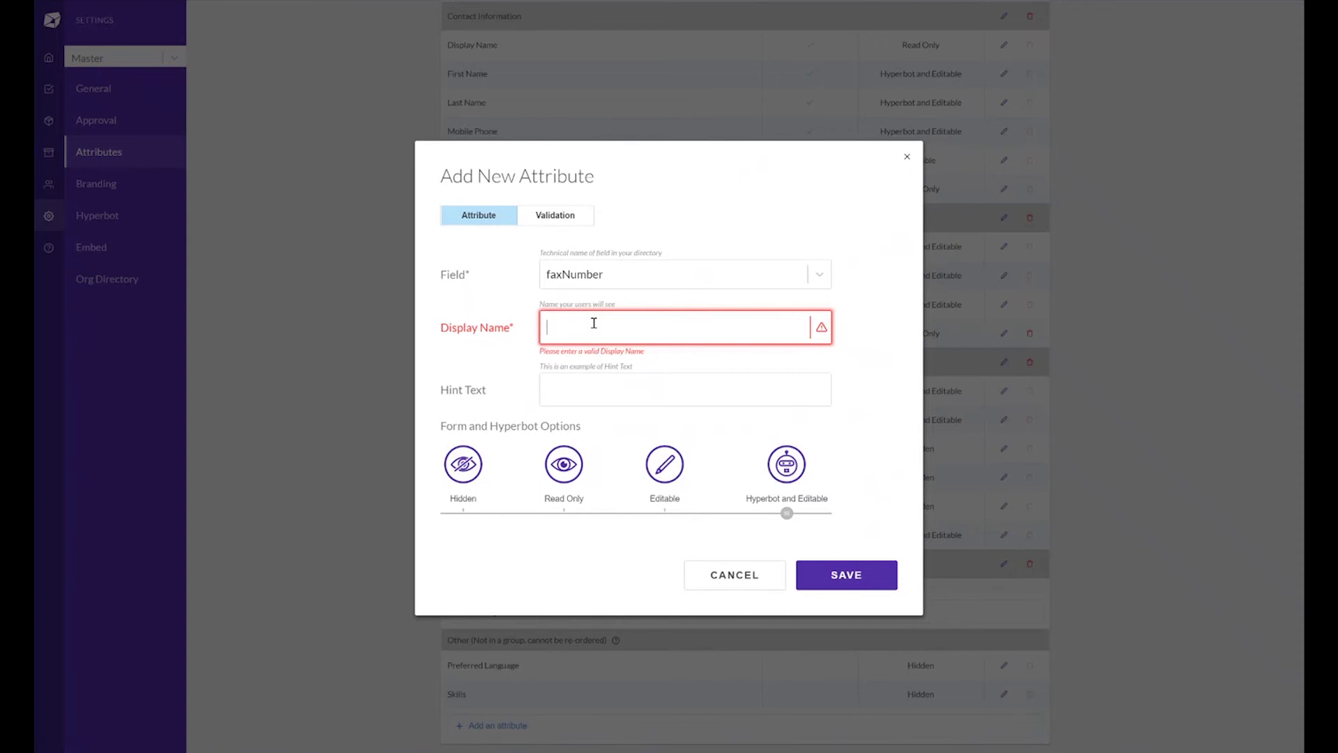
pyautogui.write('T Shir')
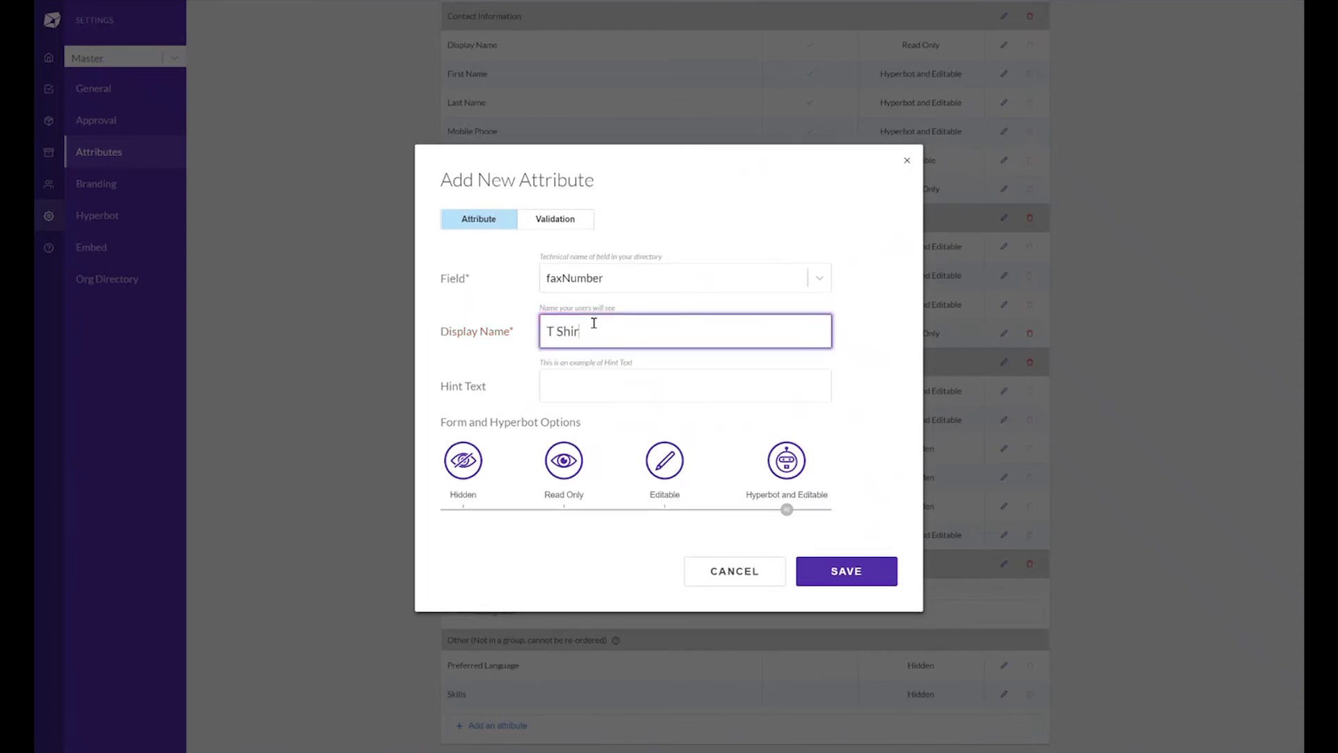
pyautogui.write('t')
# Set the new attribute's validation to render as a Dropdown.
pyautogui.click(557, 220)
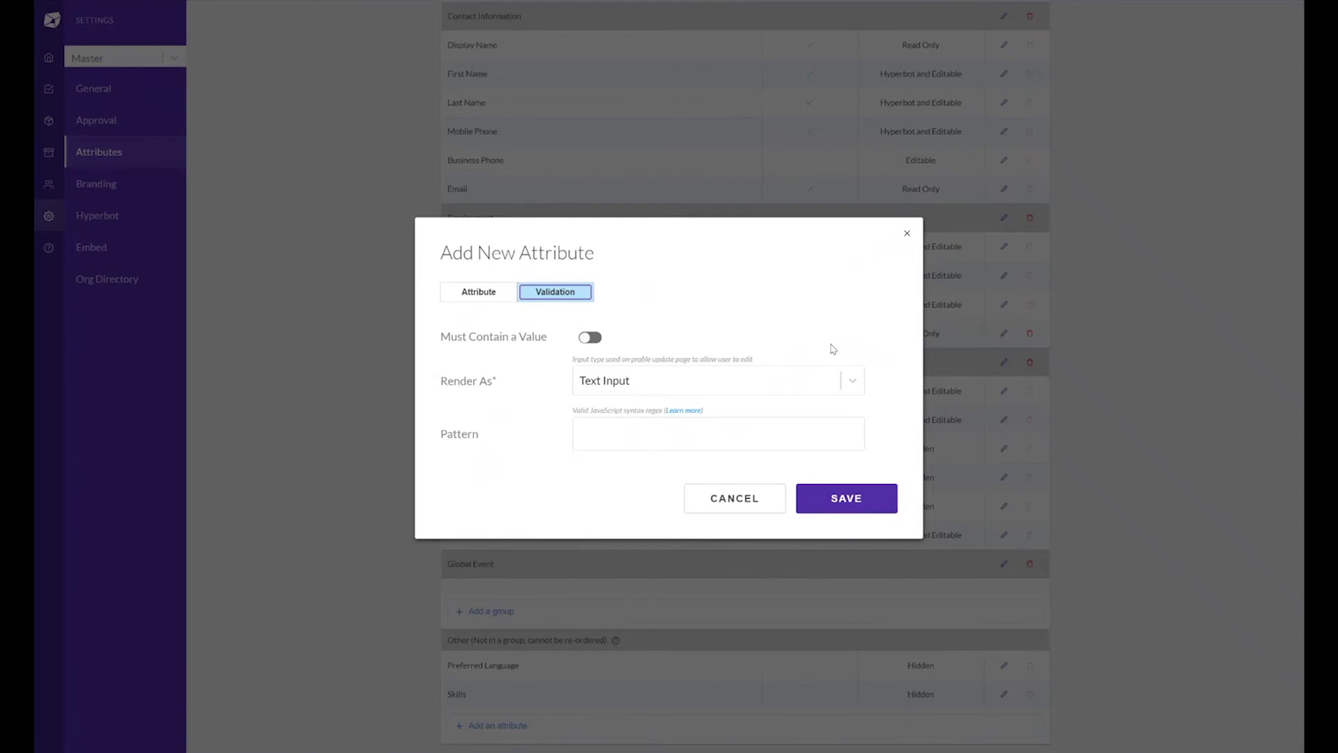
pyautogui.click(853, 388)
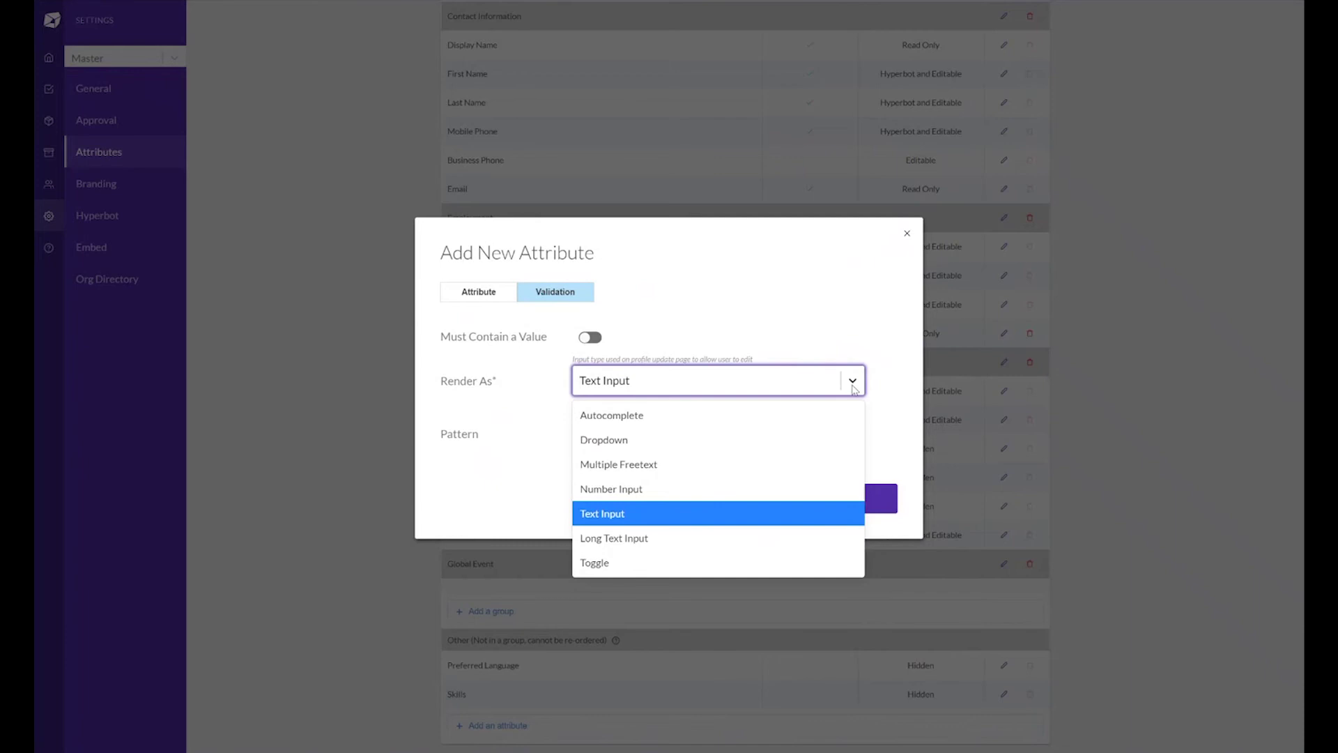
pyautogui.click(648, 439)
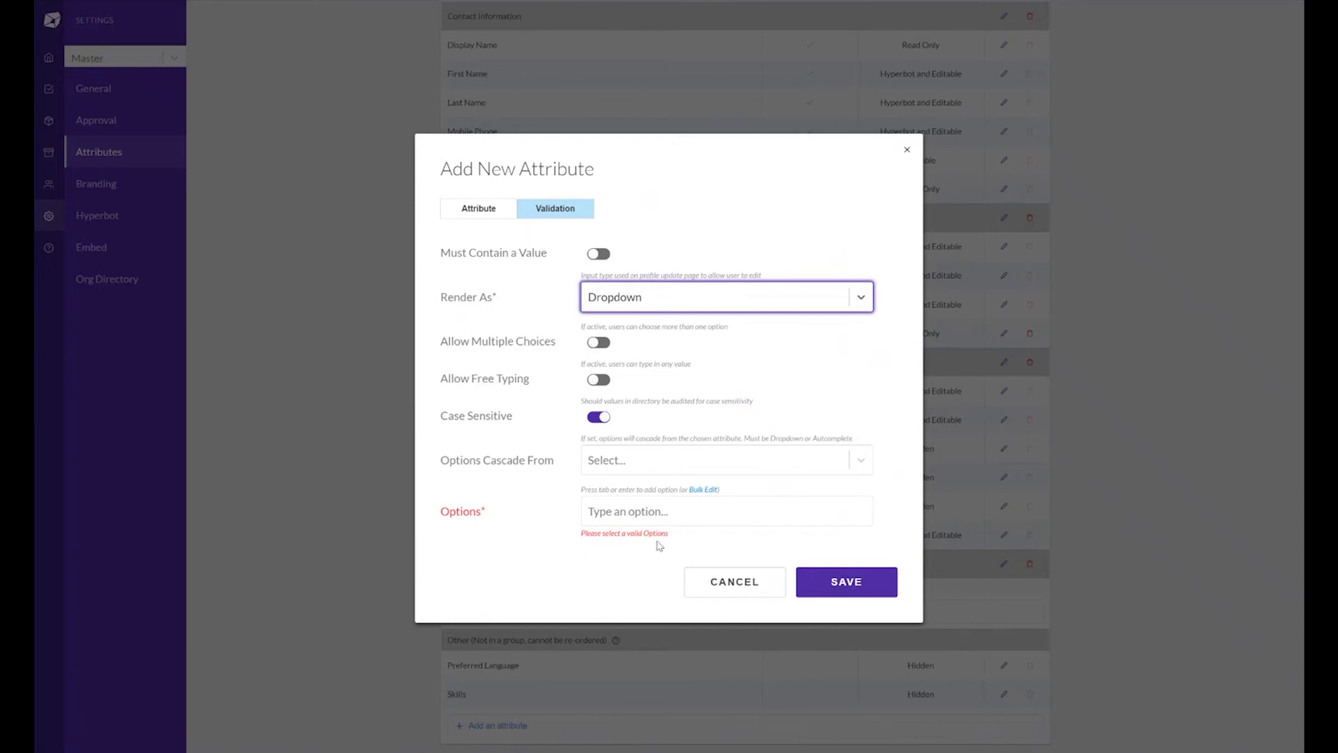
# Add the options Small, Medium and Large to the new attribute's dropdown.
pyautogui.click(657, 515)
pyautogui.write('Me')
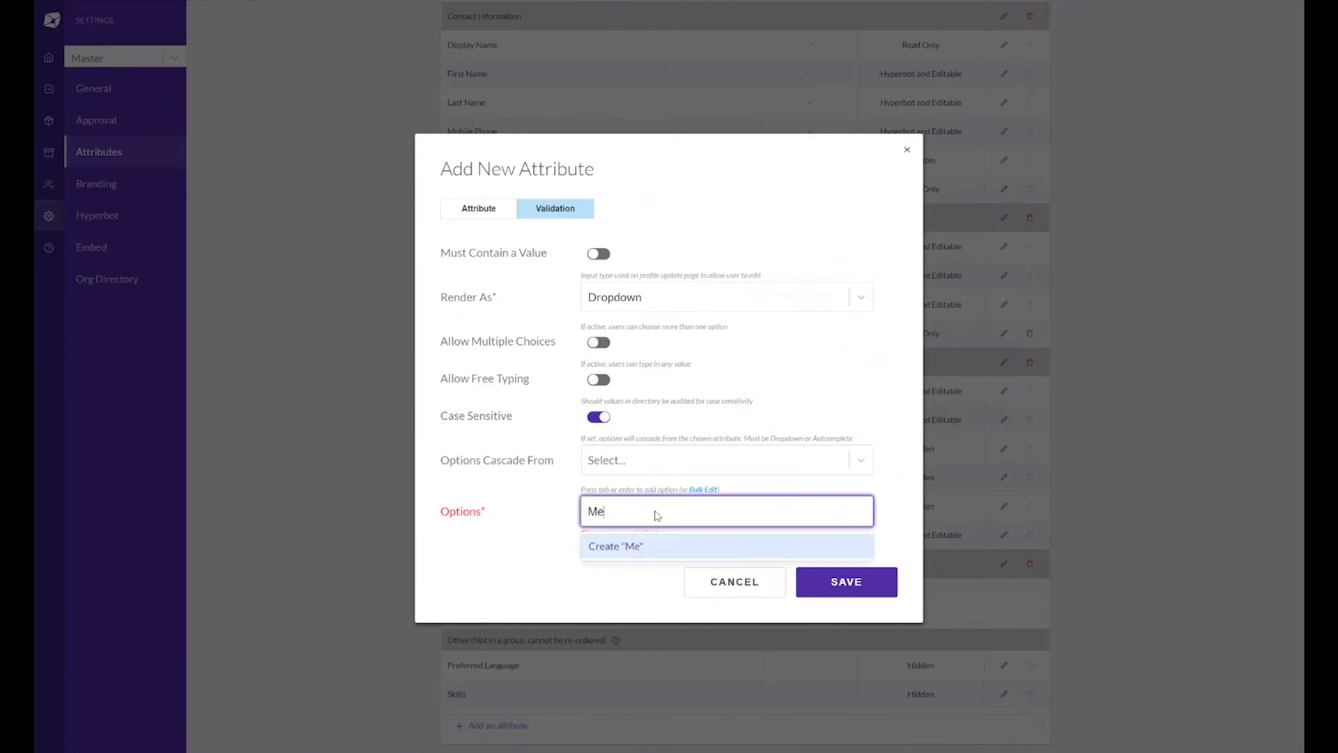
pyautogui.press('BackSpace')
pyautogui.press('BackSpace')
pyautogui.write('Small')
pyautogui.press('Return')
pyautogui.write('MEdium')
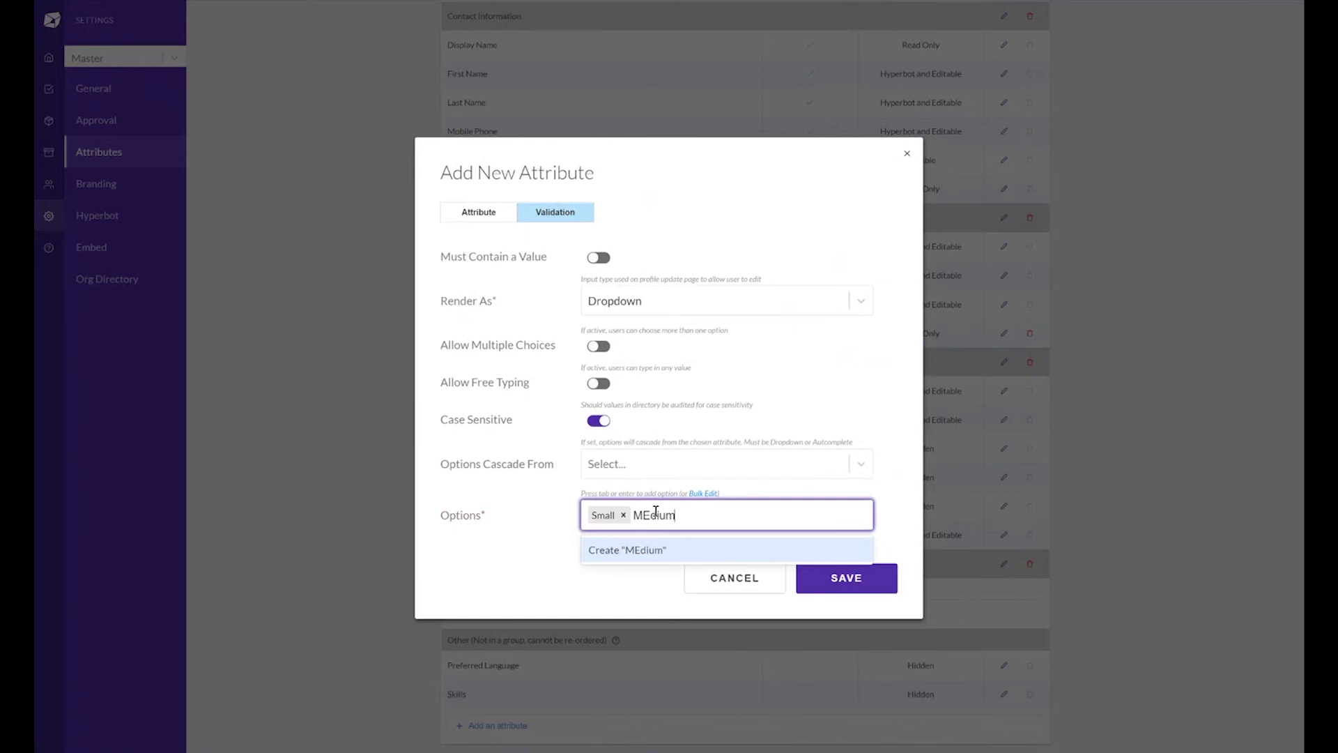
pyautogui.press('BackSpace')
pyautogui.press('BackSpace')
pyautogui.press('BackSpace')
pyautogui.press('BackSpace')
pyautogui.press('BackSpace')
pyautogui.write('edium')
pyautogui.press('Return')
pyautogui.write('Large')
pyautogui.press('Return')
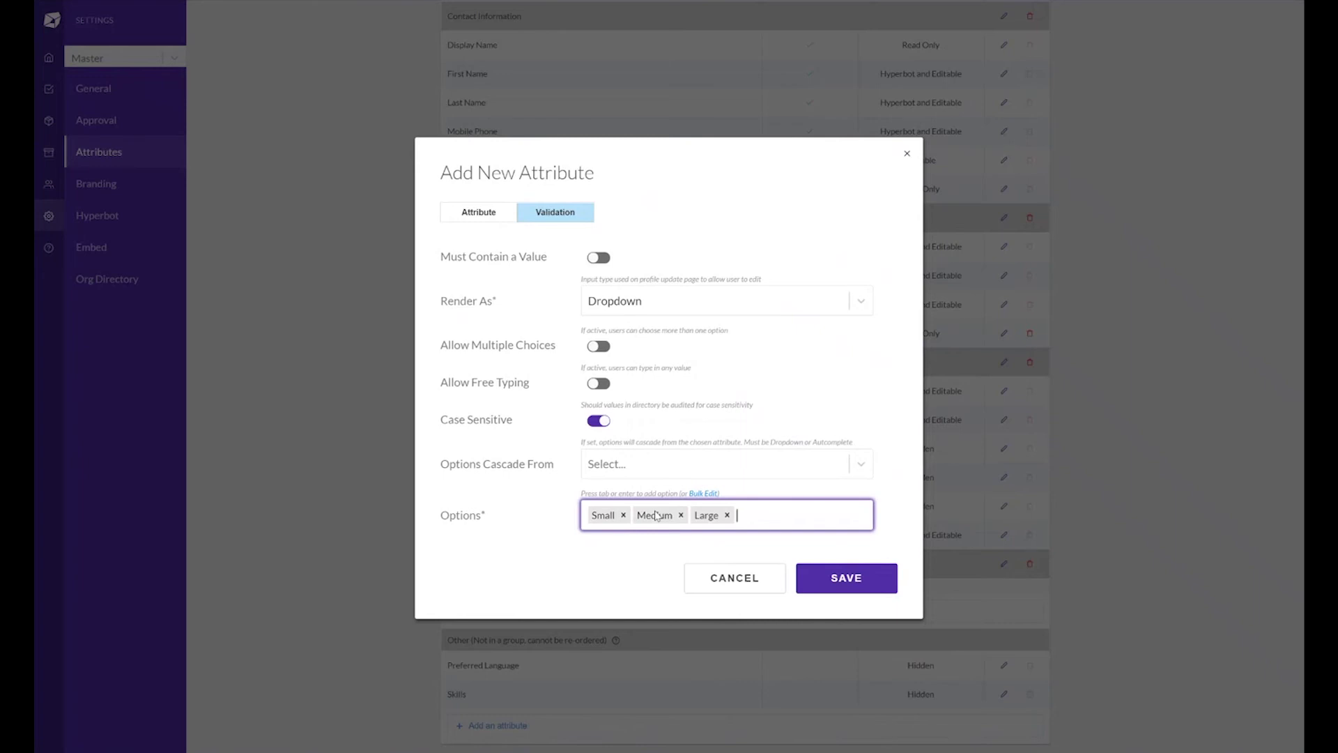
# Save the T Shirt attribute and move it from Other into the Global Event group.
pyautogui.click(859, 586)
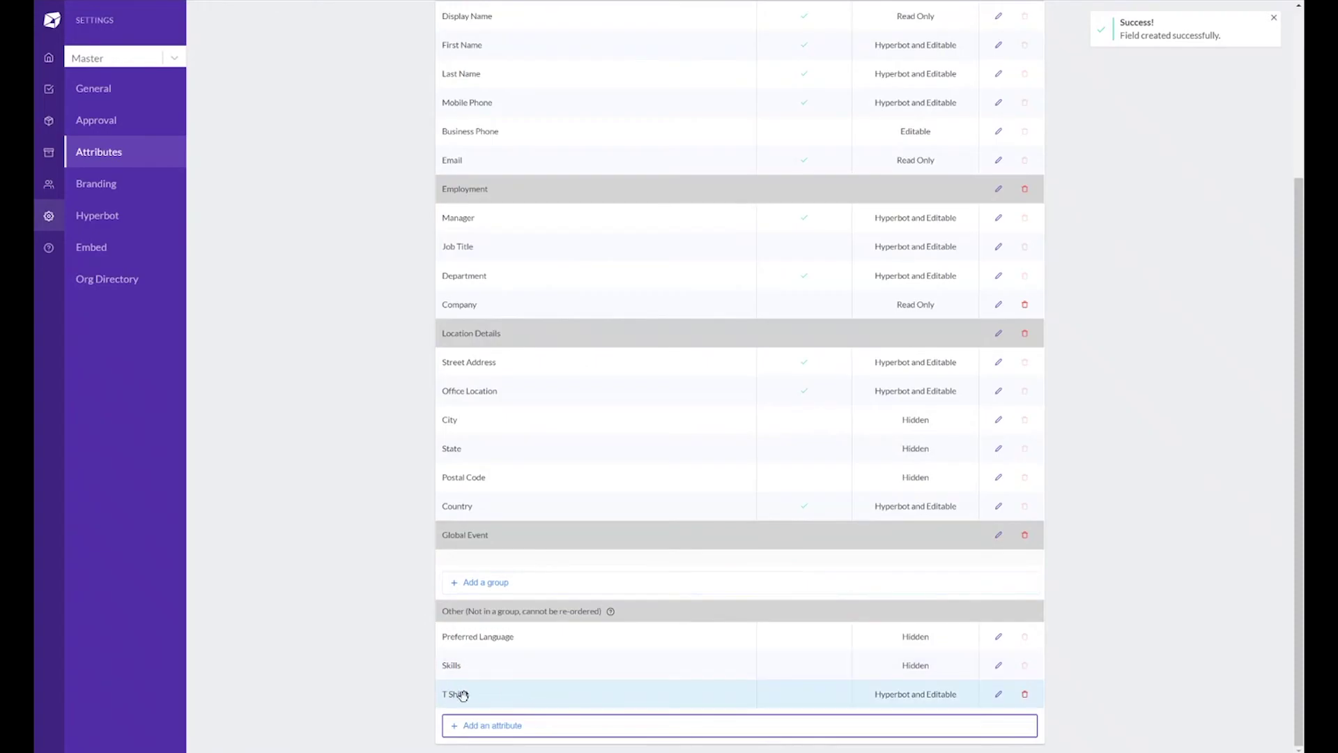
pyautogui.moveTo(466, 693); pyautogui.dragTo(474, 577)
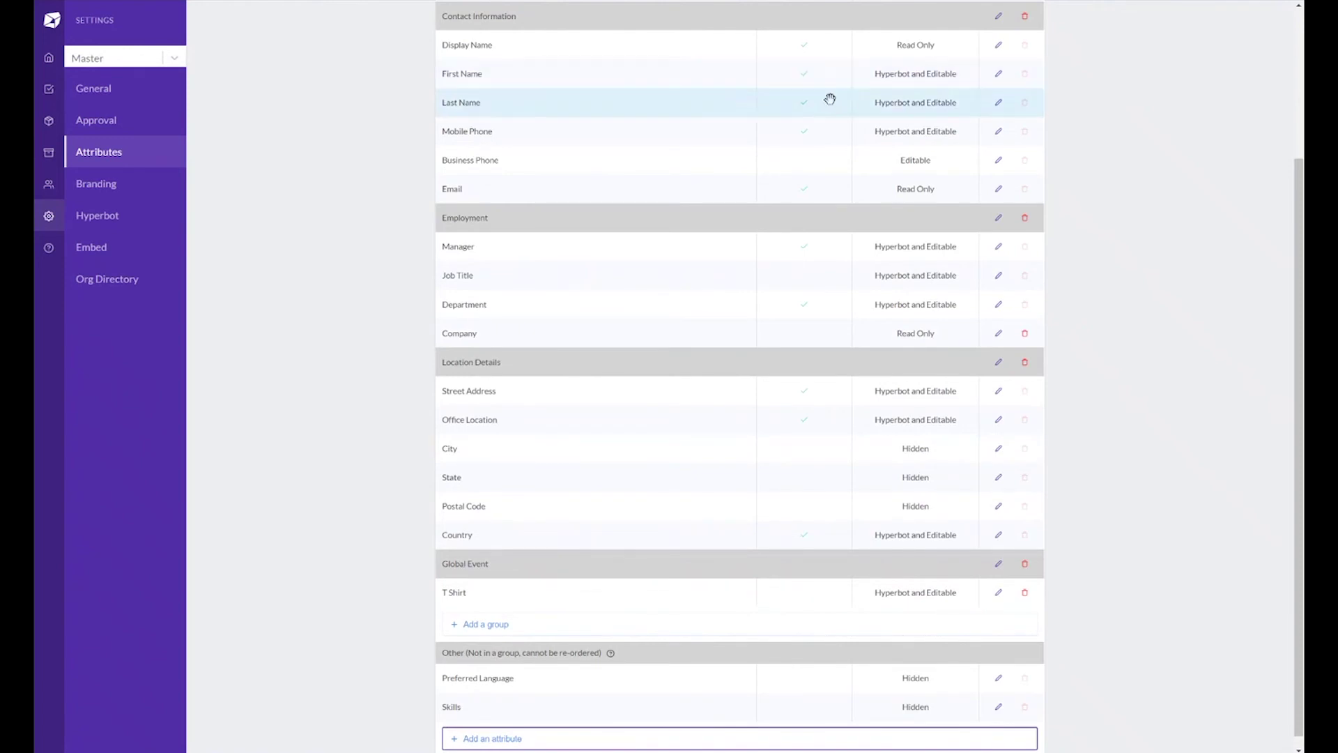
pyautogui.scroll(3, 694, 200)
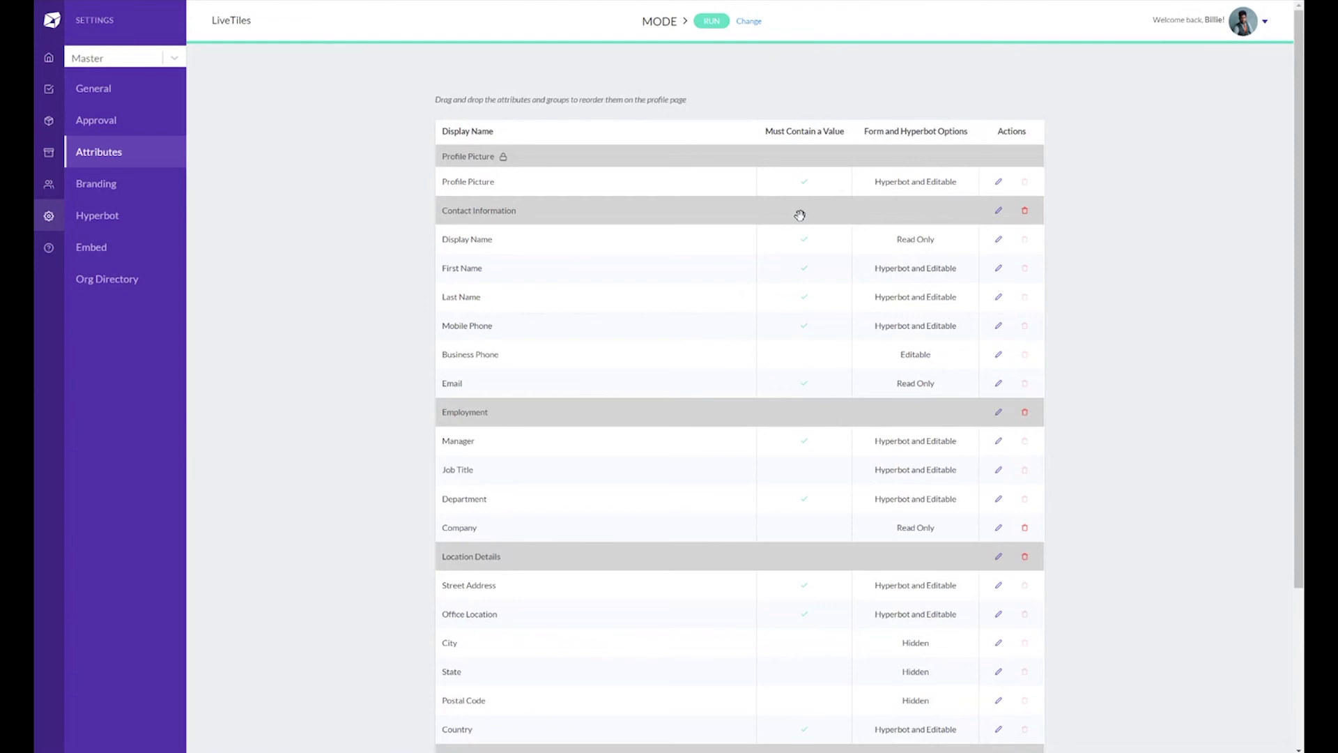
# Review the Job Title attribute's form options and validation settings without saving, and look over the full attribute list.
pyautogui.rightClick(998, 470)
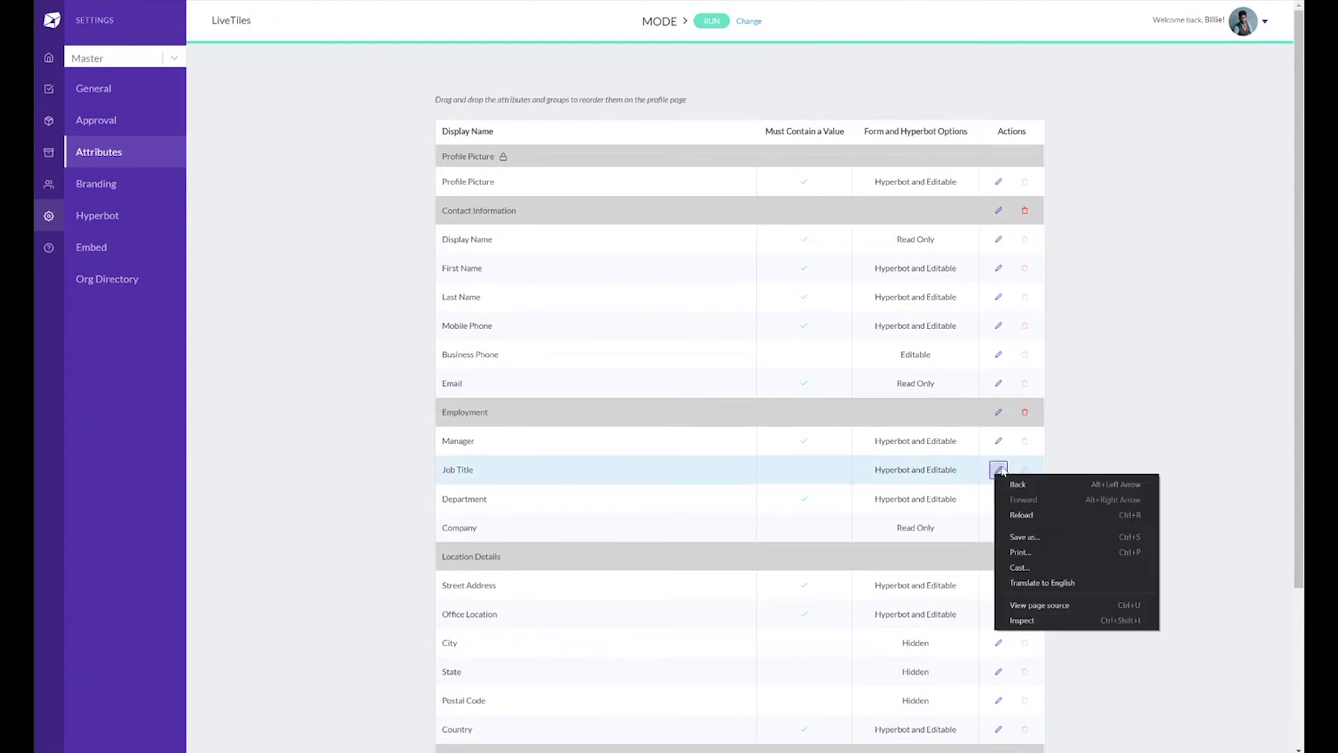
pyautogui.click(999, 470)
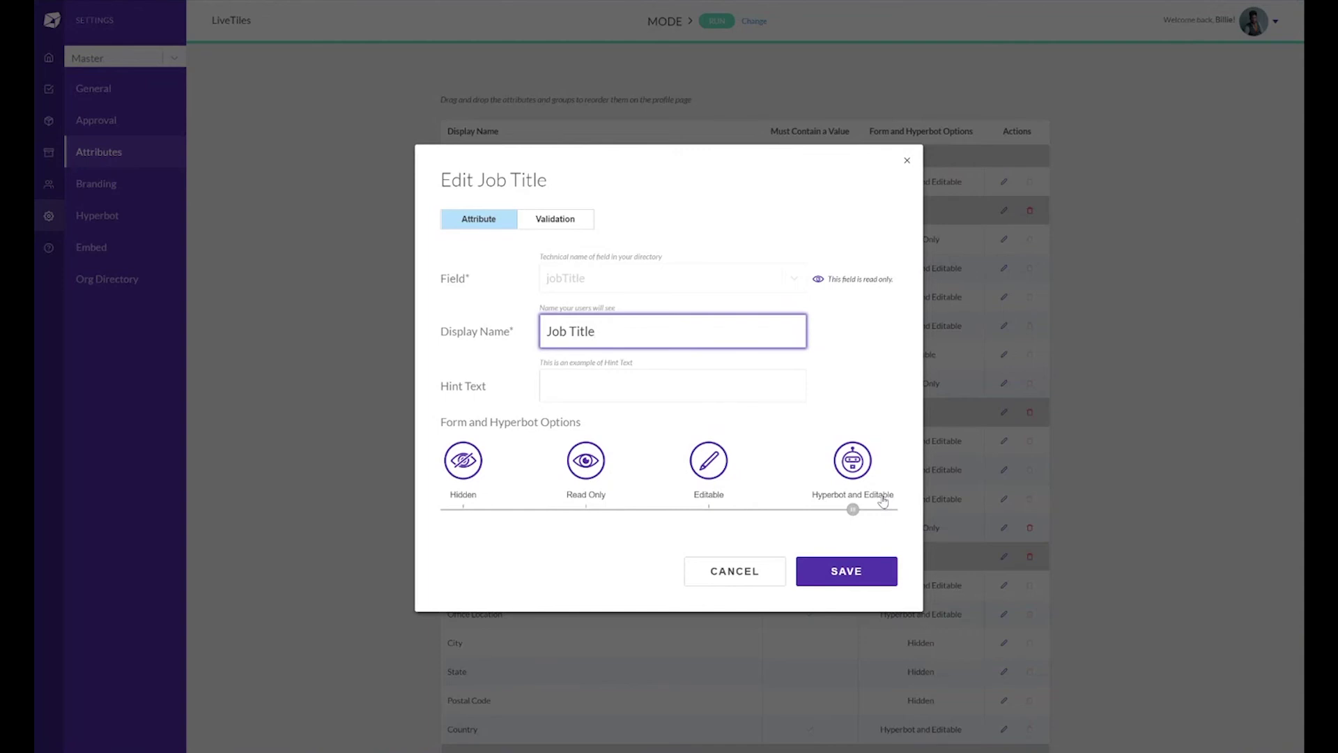
pyautogui.click(558, 220)
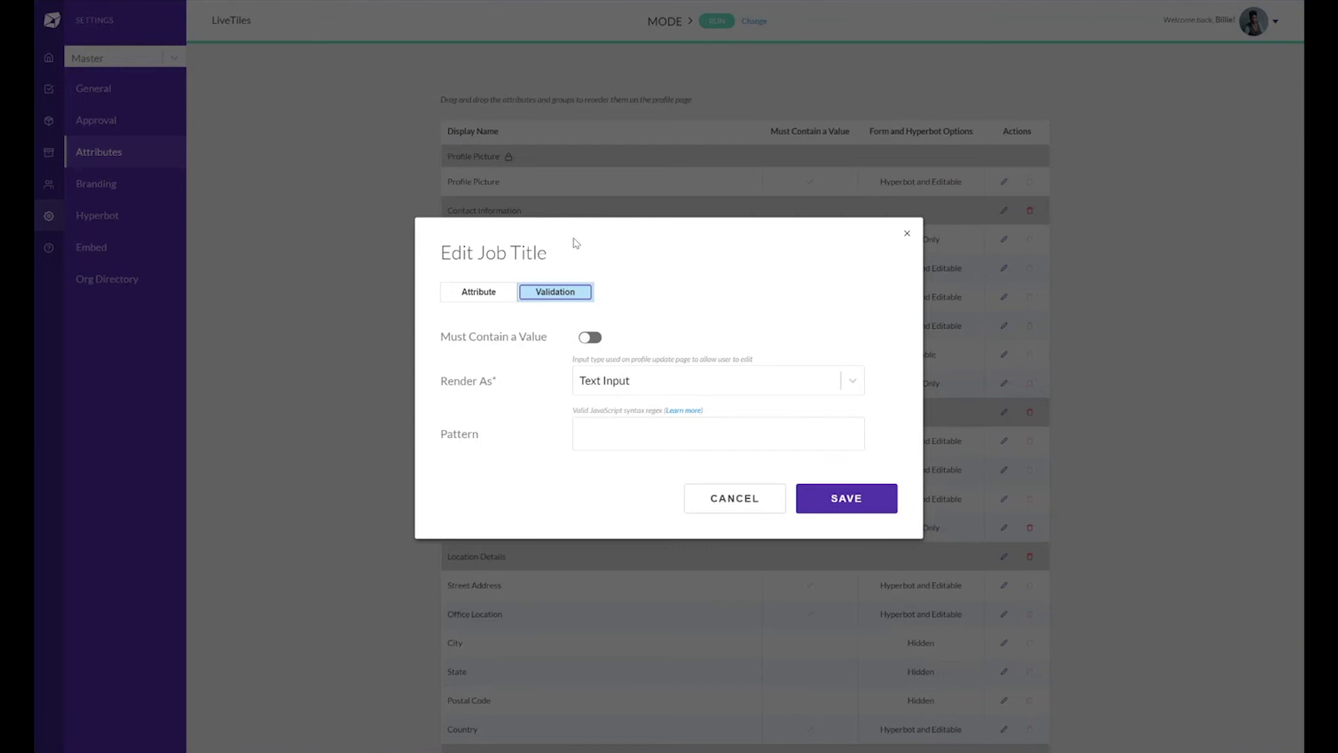
pyautogui.click(739, 497)
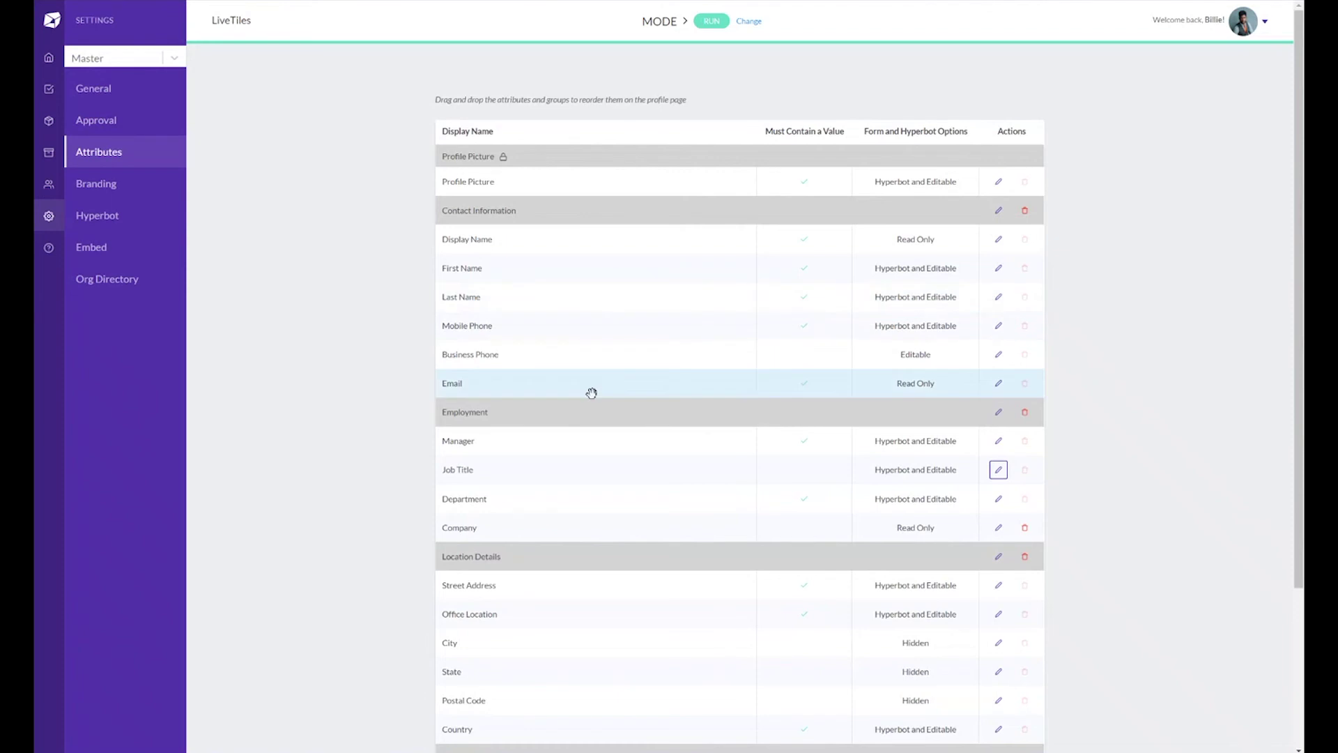
pyautogui.scroll(-3, 417, 398)
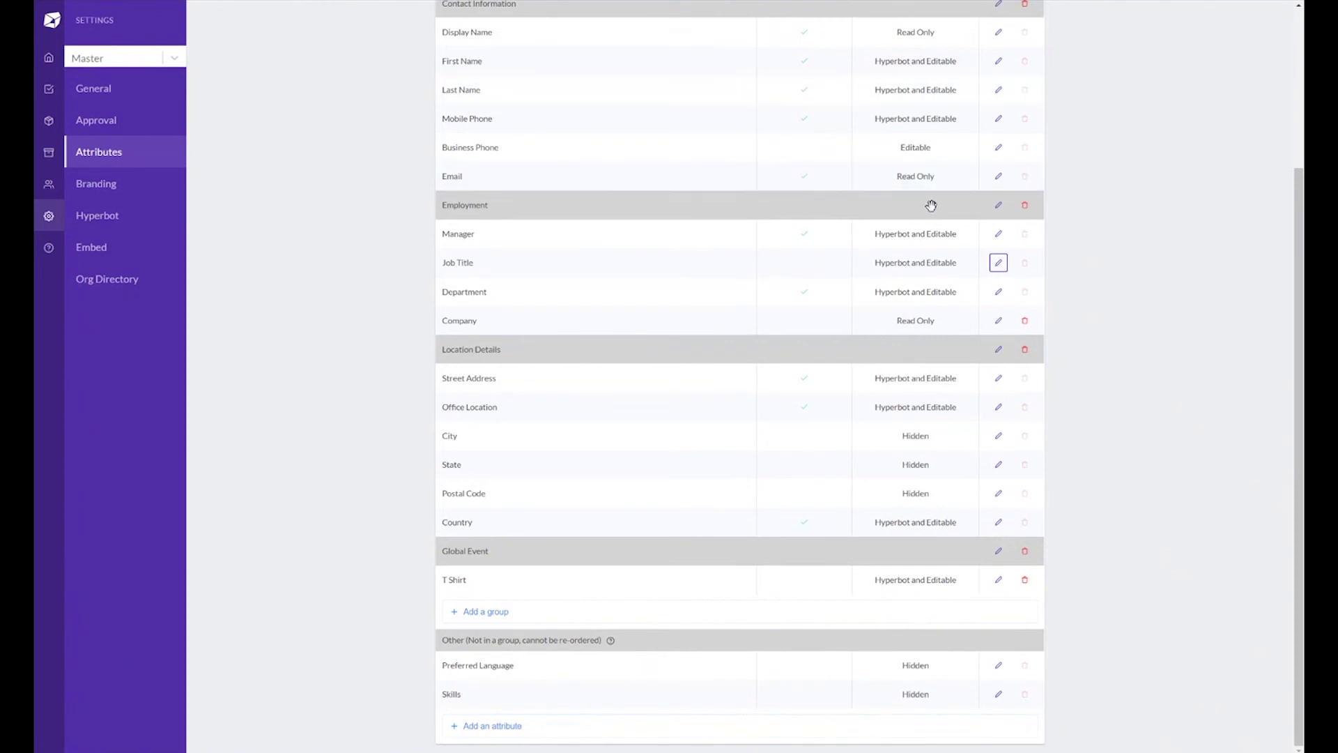
pyautogui.scroll(3, 927, 203)
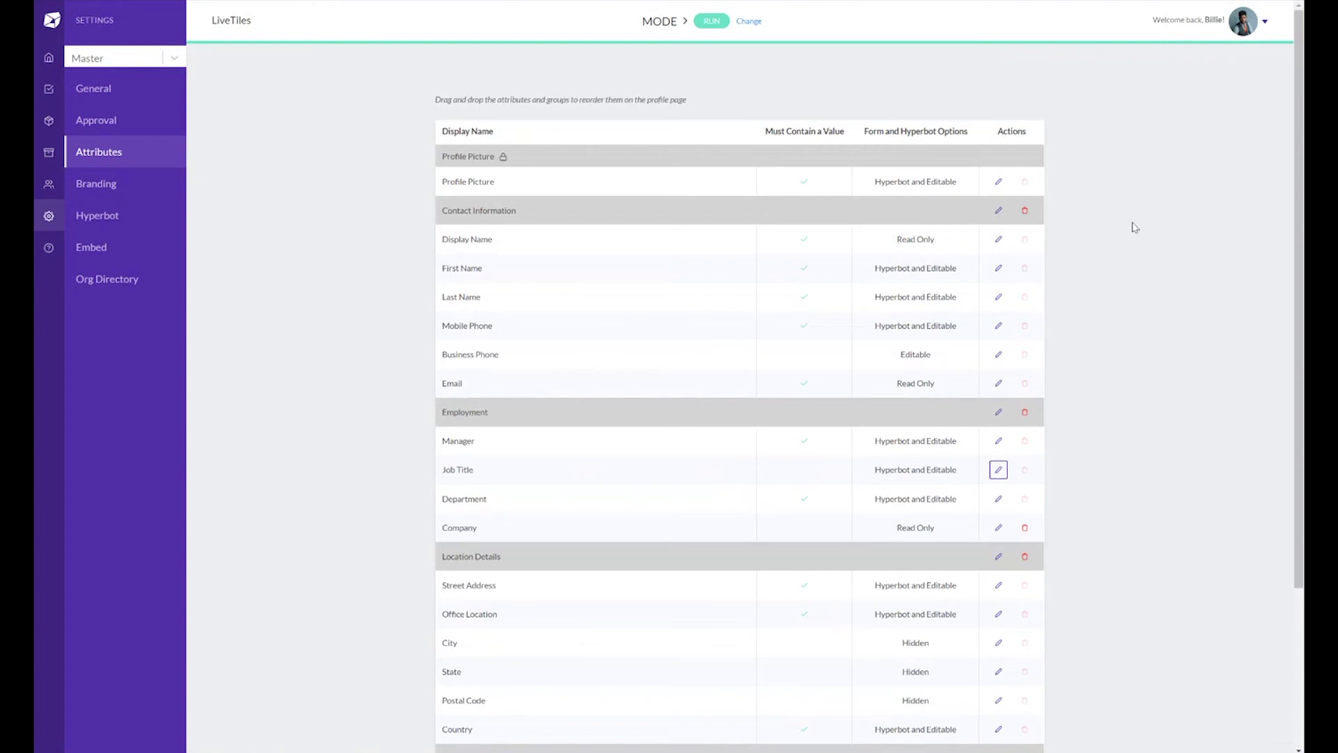
# Review the Approval settings and the Selected Attributes choice for a manager approver, without adding the approver.
pyautogui.click(111, 120)
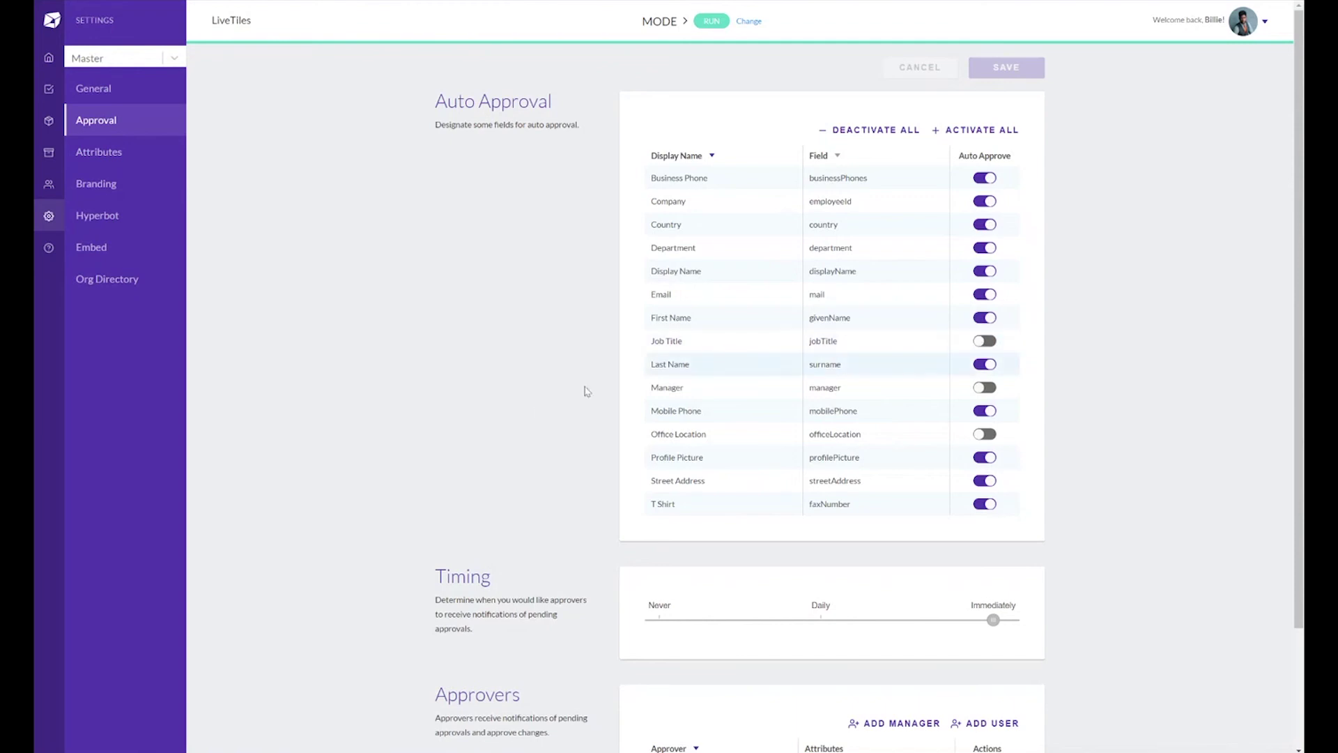
pyautogui.scroll(-2, 541, 414)
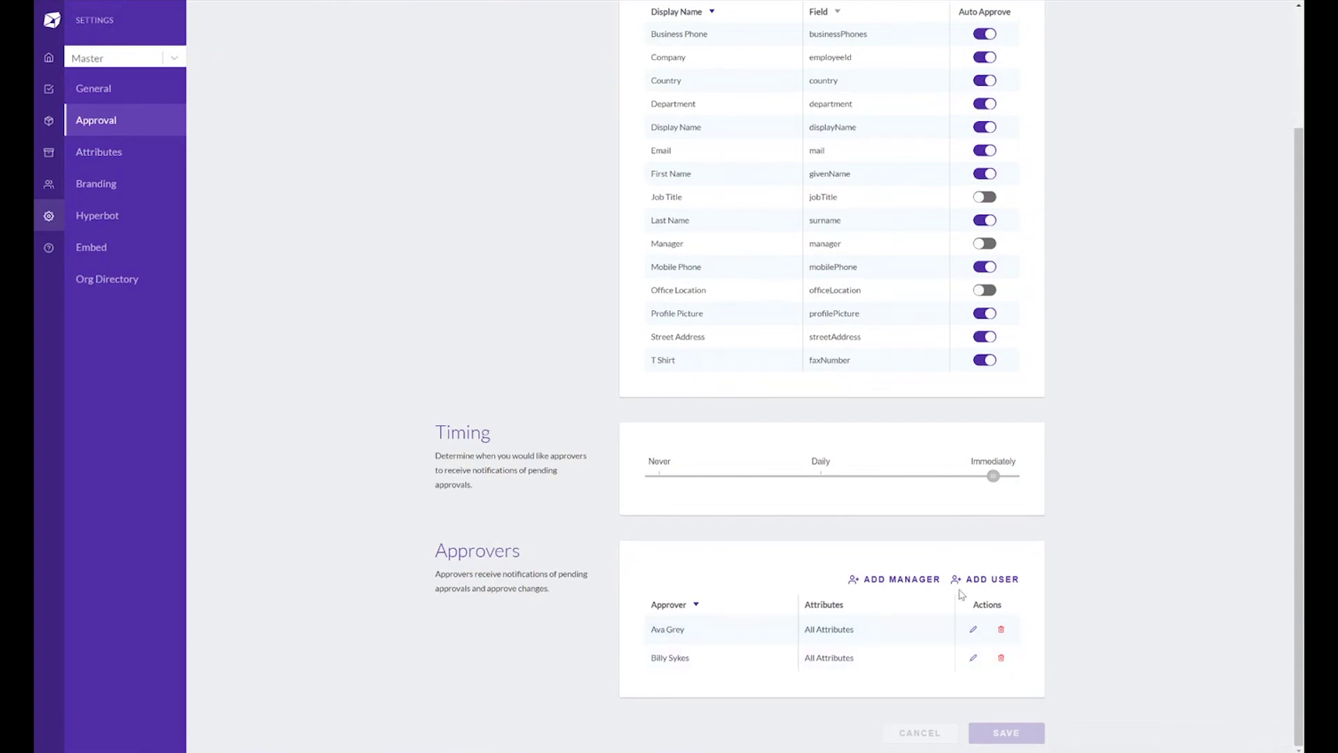
pyautogui.click(902, 580)
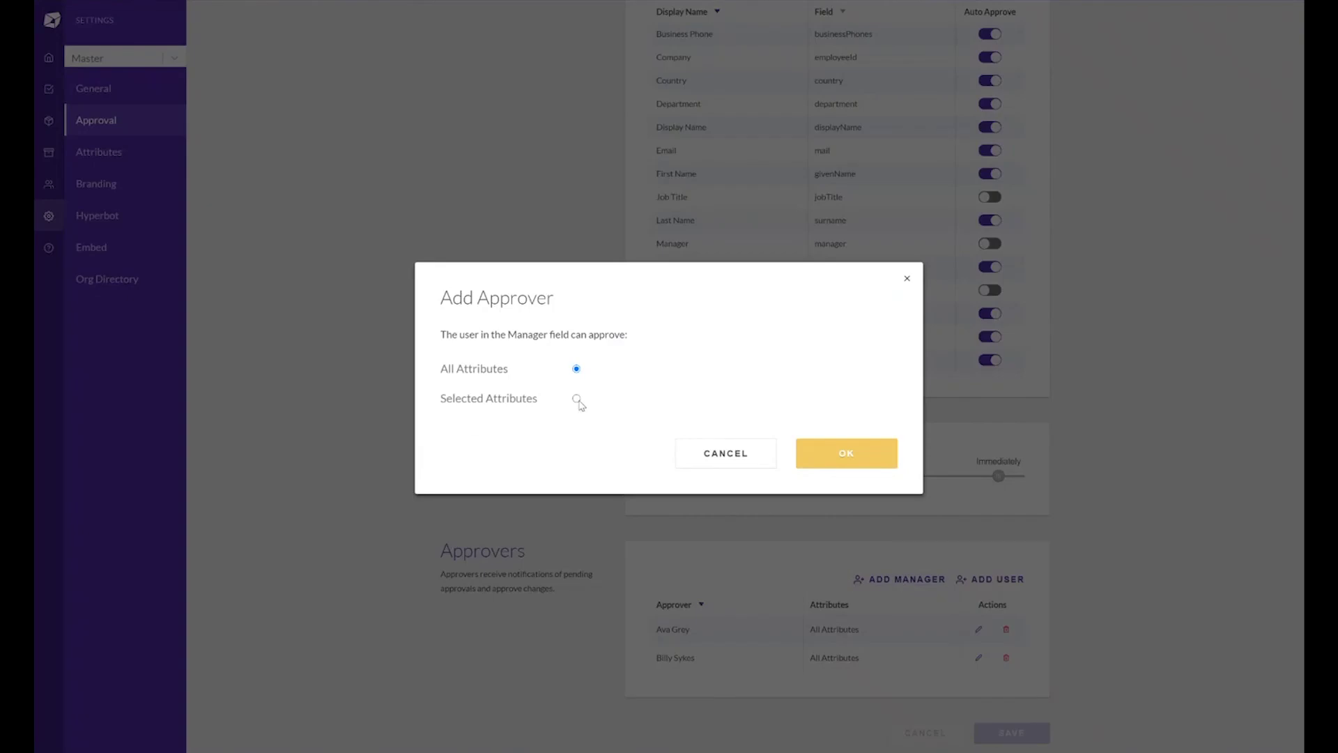
pyautogui.click(577, 400)
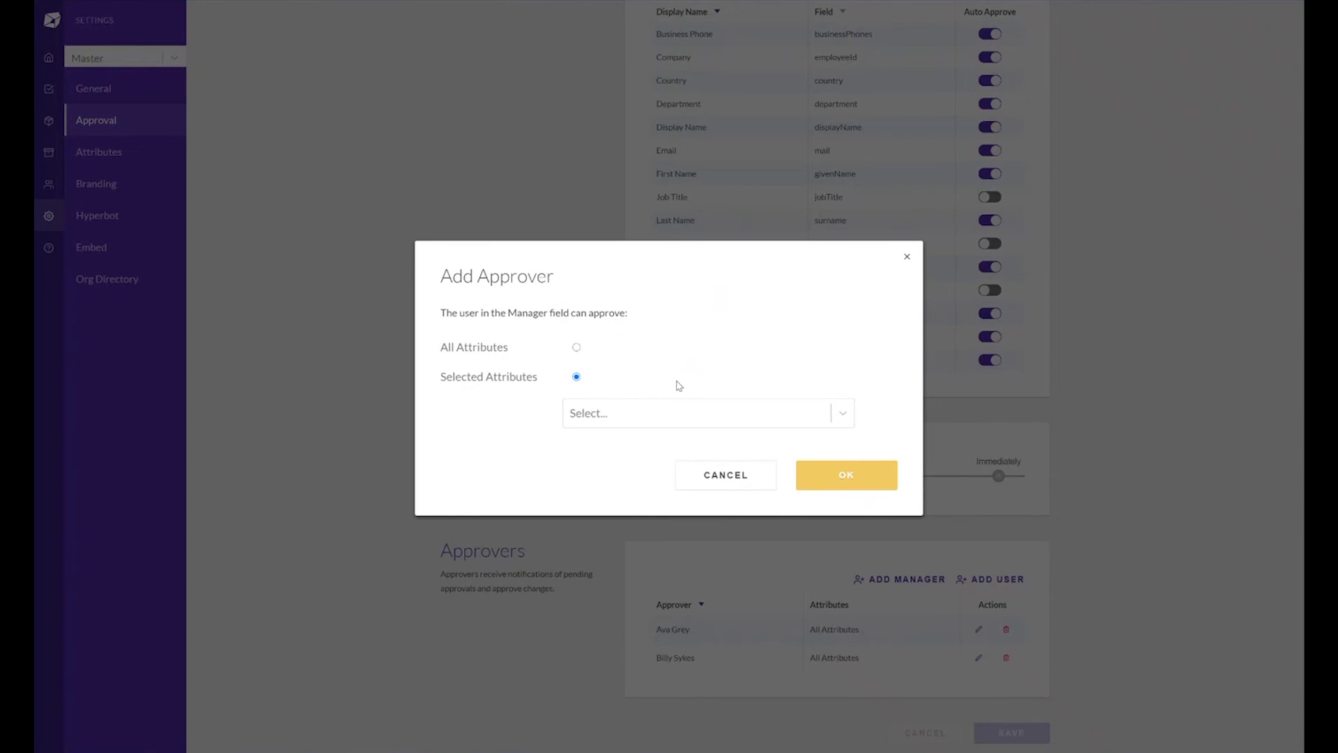
pyautogui.click(703, 469)
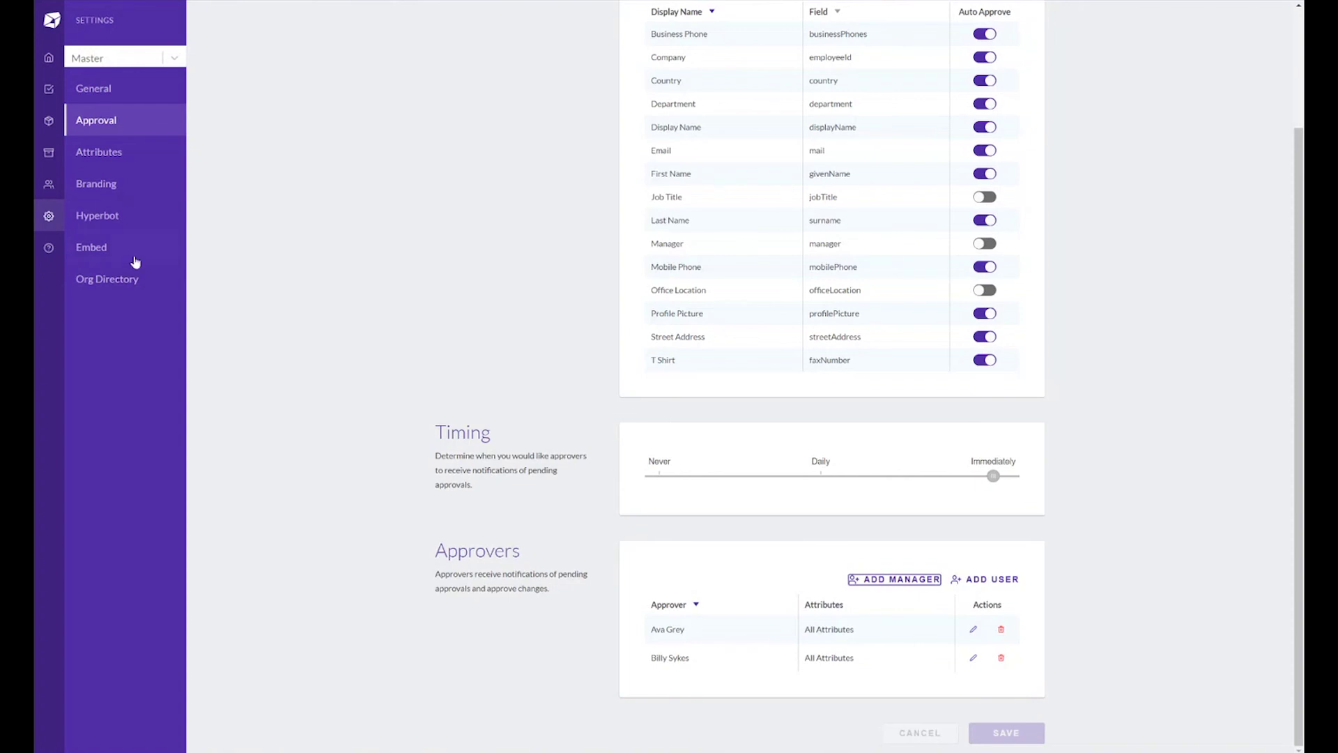
# Open the Hyperbot settings and expand the email templates under Personality.
pyautogui.click(97, 215)
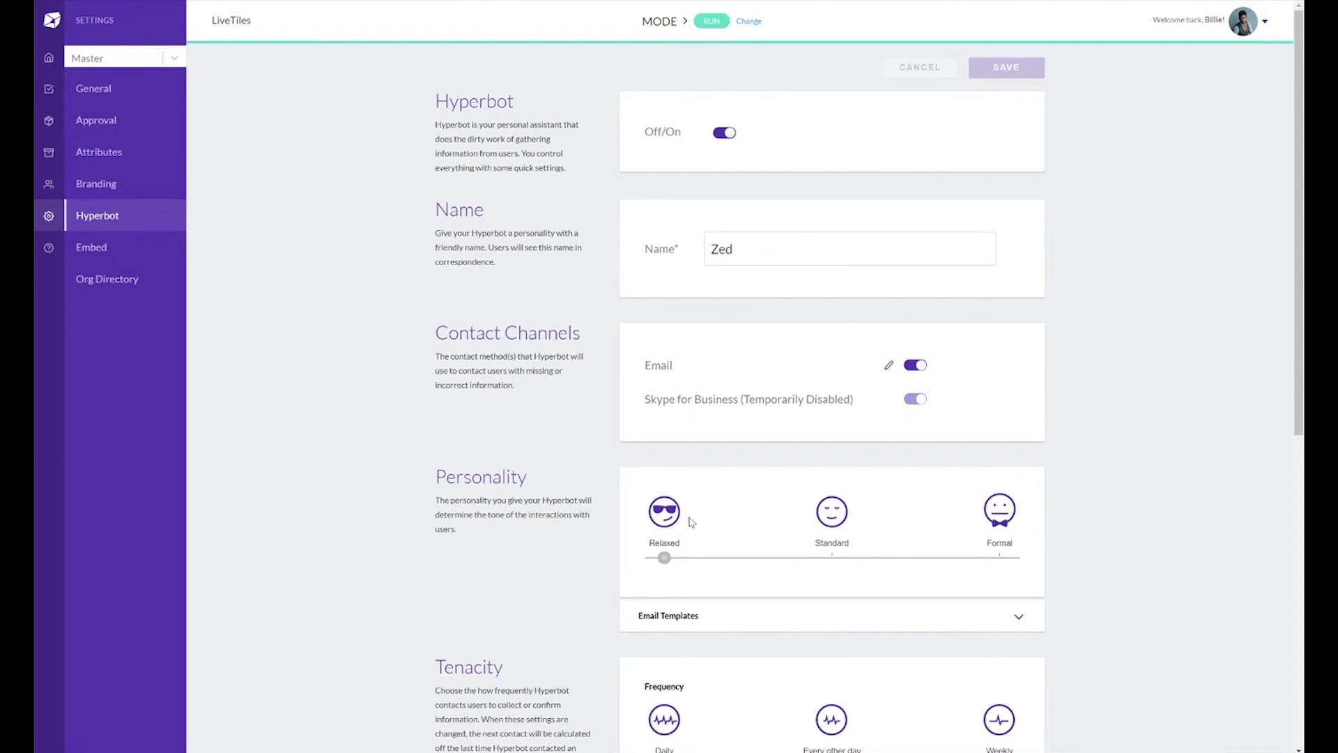
pyautogui.click(705, 621)
pyautogui.scroll(-2, 538, 508)
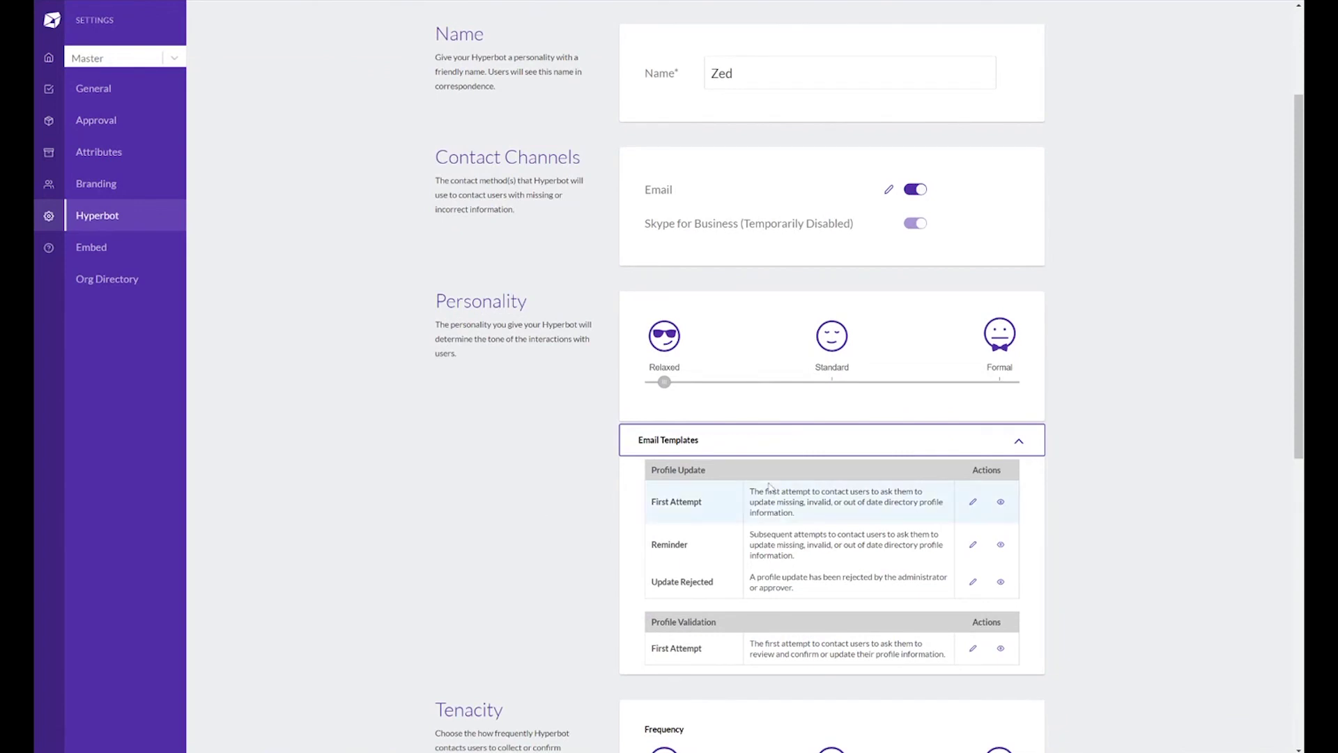
# Try the Standard and Formal Hyperbot personalities and set the personality back to Relaxed.
pyautogui.click(832, 382)
pyautogui.click(1004, 382)
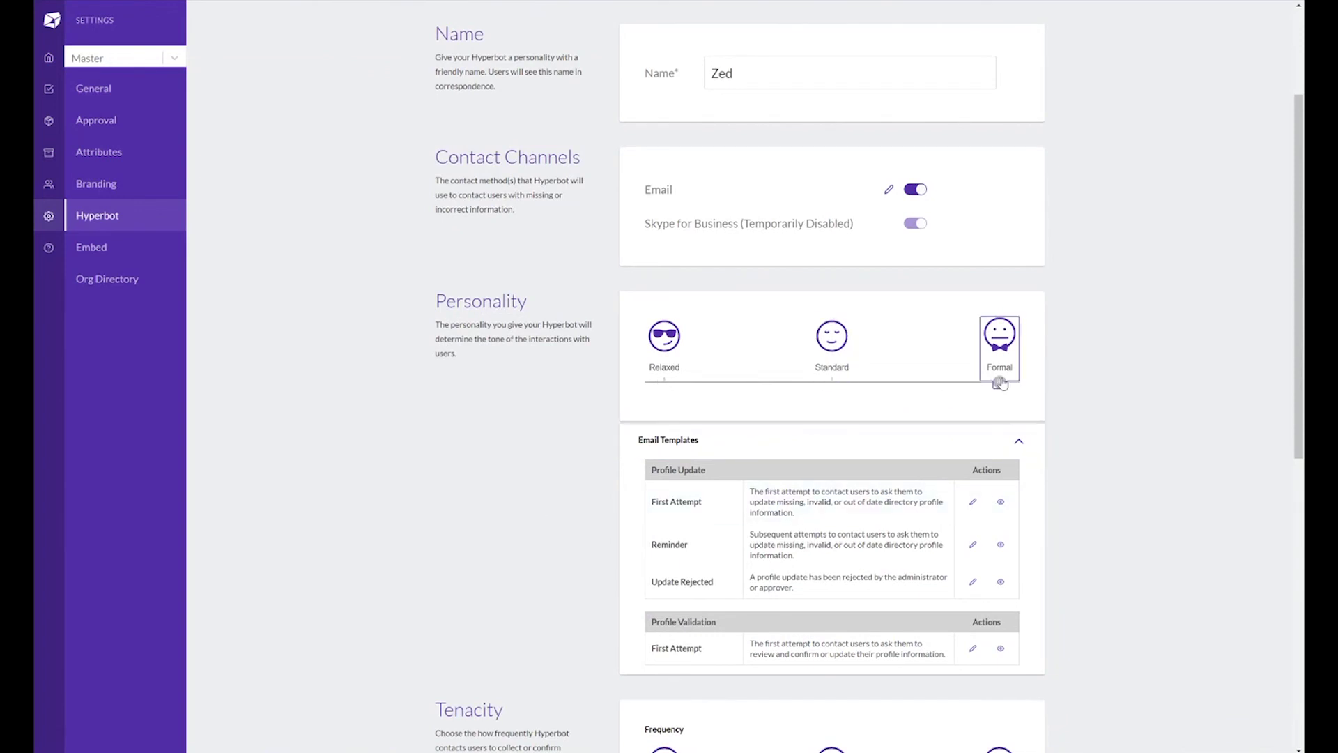
pyautogui.click(827, 382)
pyautogui.click(647, 384)
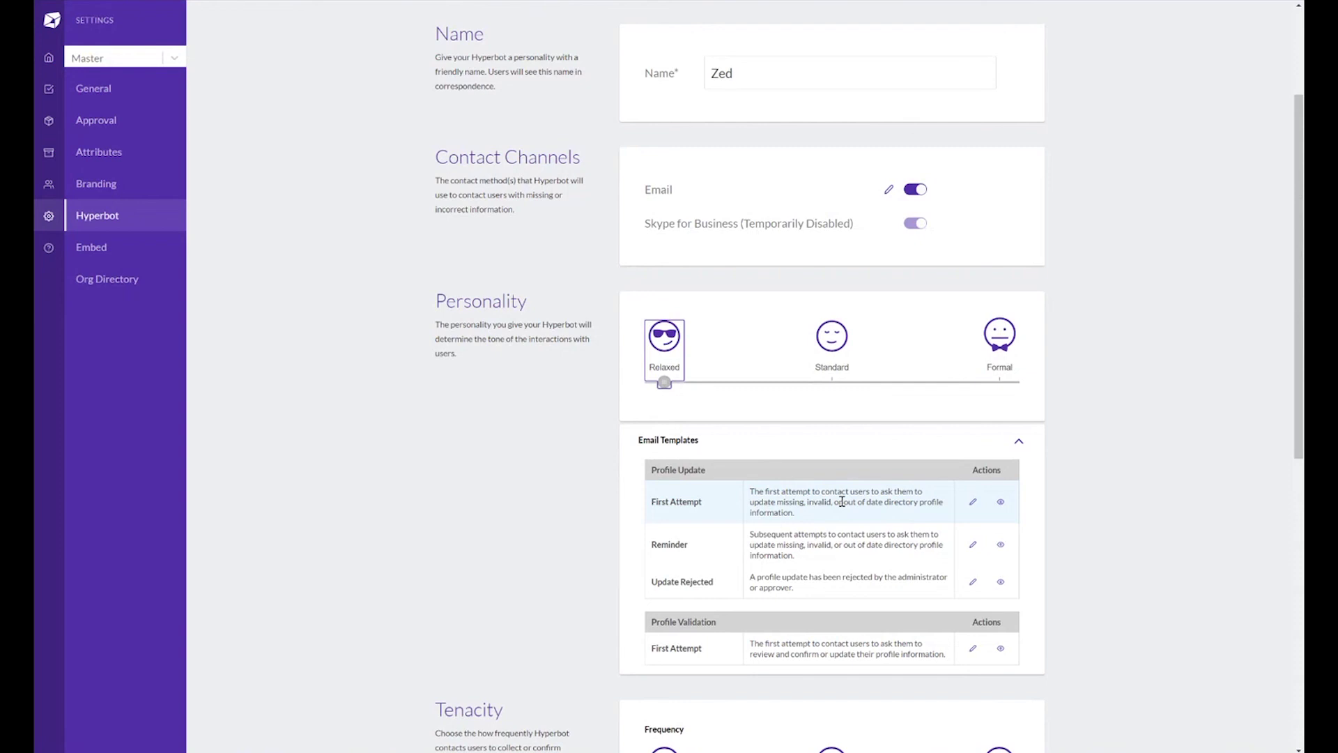
# Review the Profile Update First Attempt email template and the Tenacity, Profile Validation and Do Not Disturb settings.
pyautogui.click(973, 503)
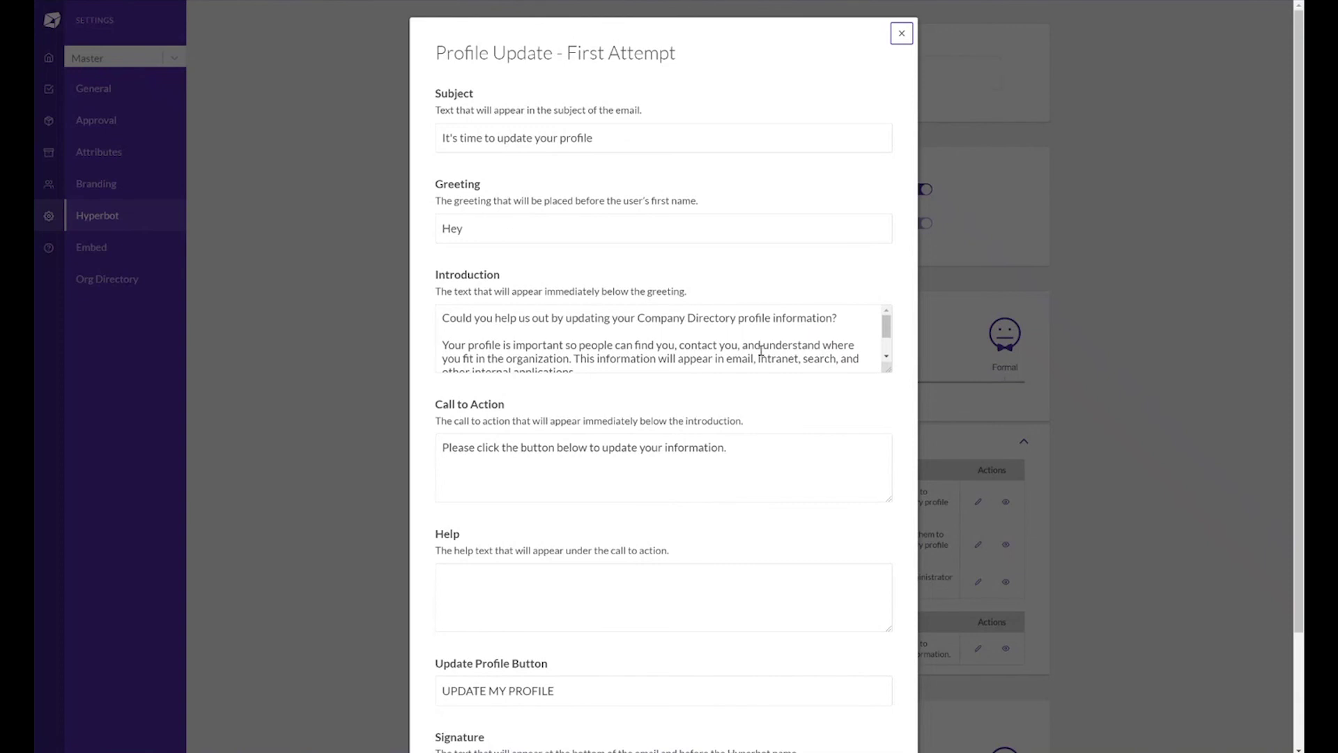
pyautogui.click(902, 33)
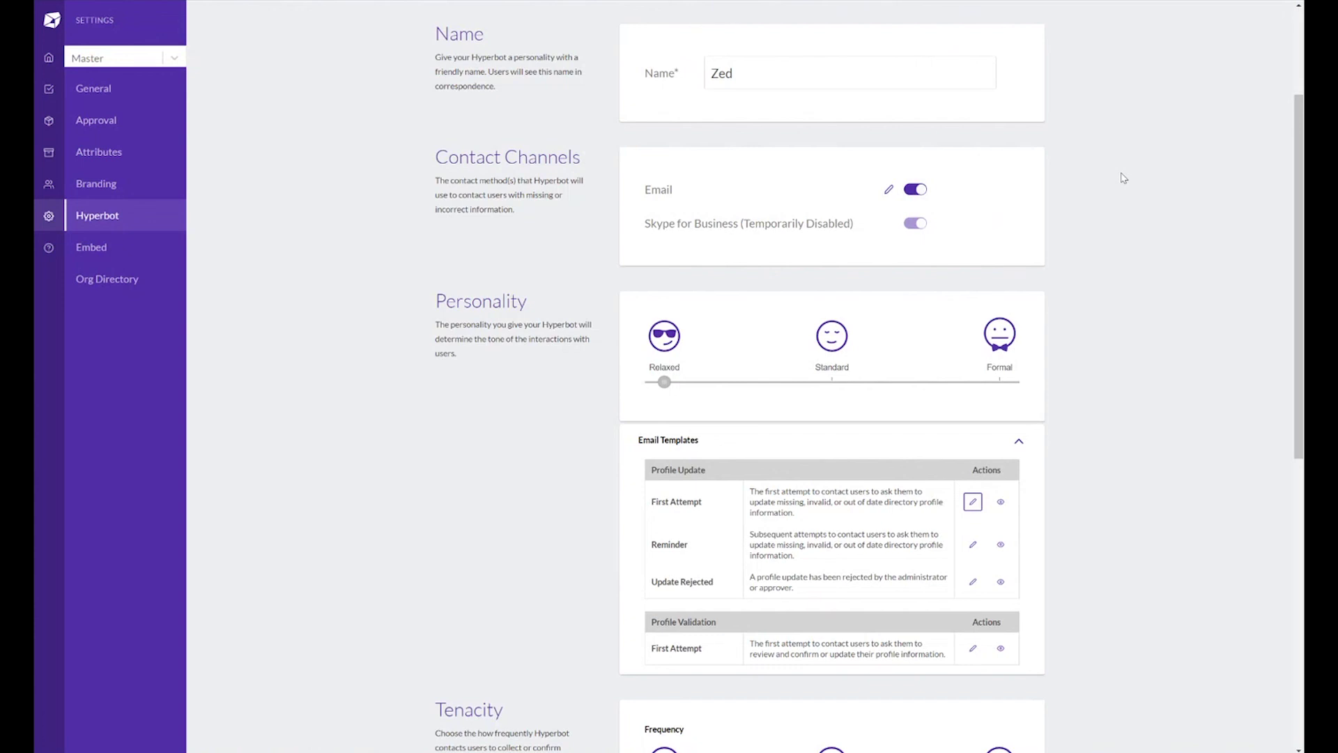
pyautogui.scroll(-4, 449, 333)
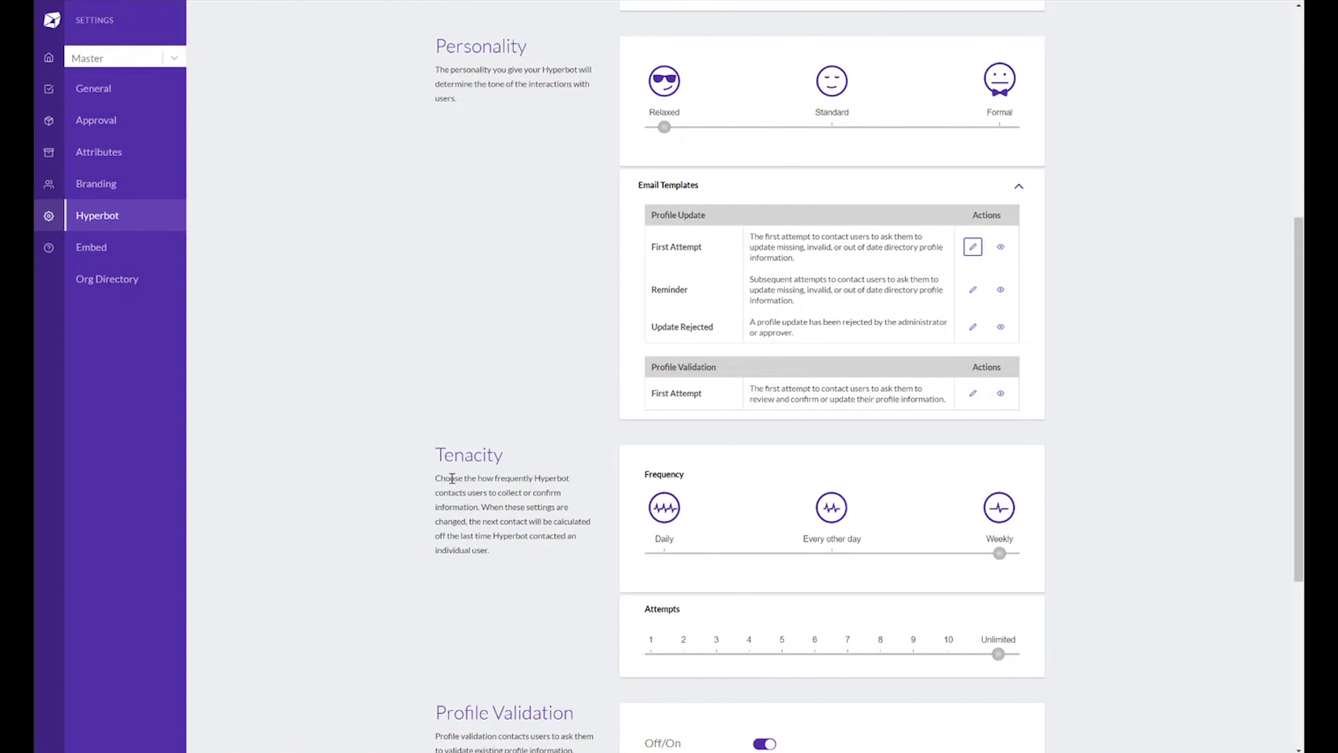
pyautogui.scroll(-2, 453, 481)
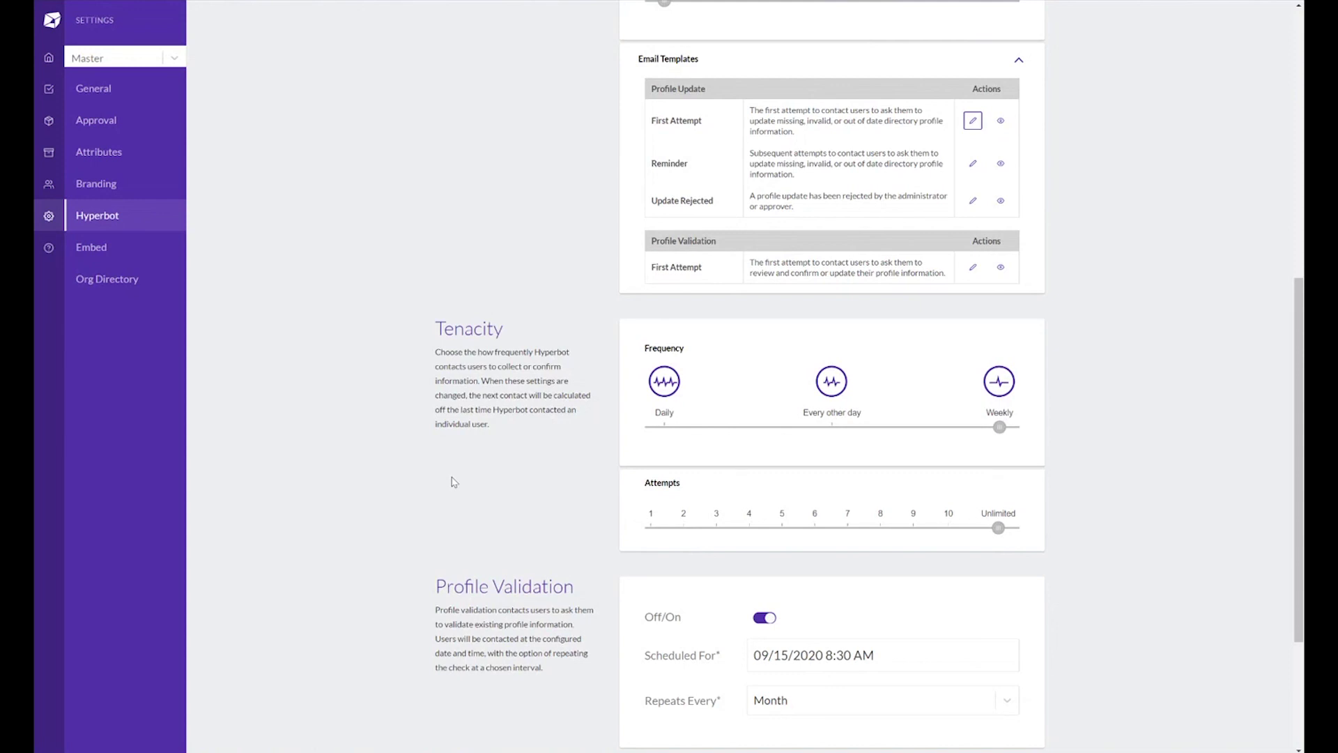
pyautogui.scroll(-2, 454, 481)
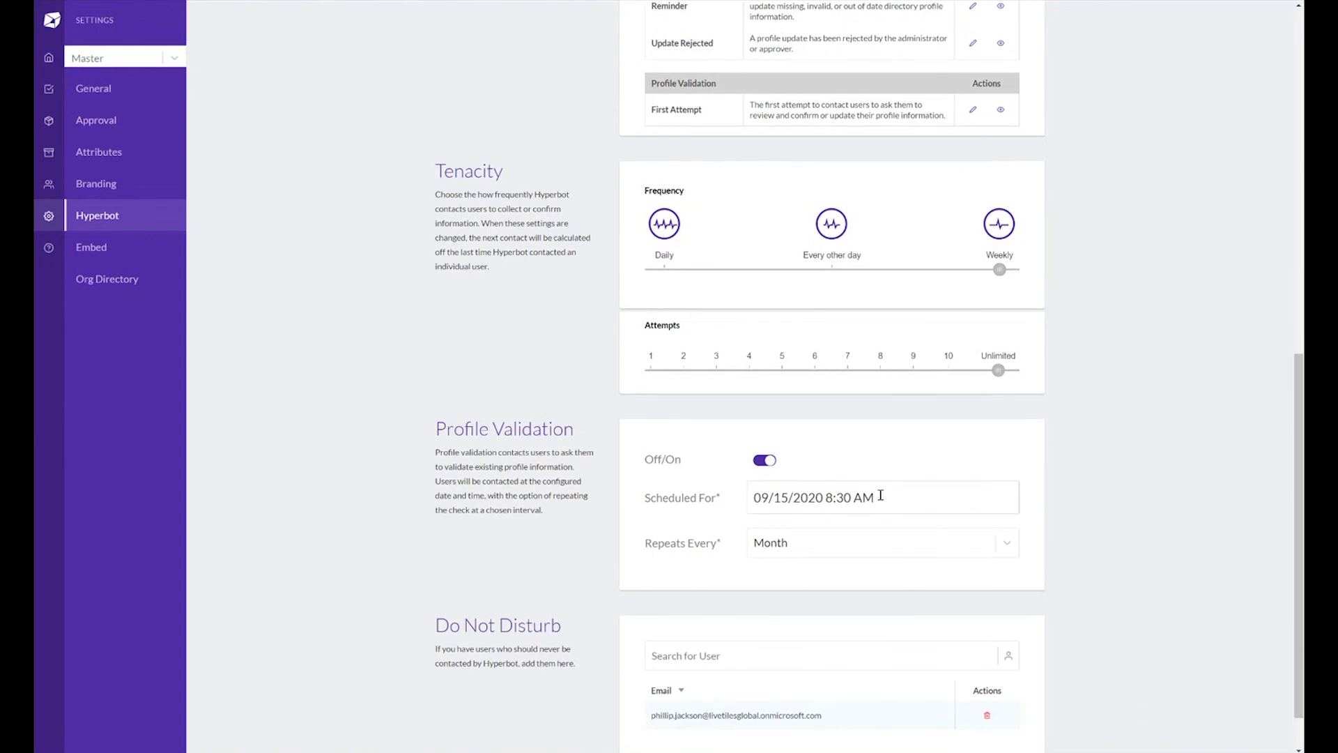
pyautogui.scroll(-1, 655, 467)
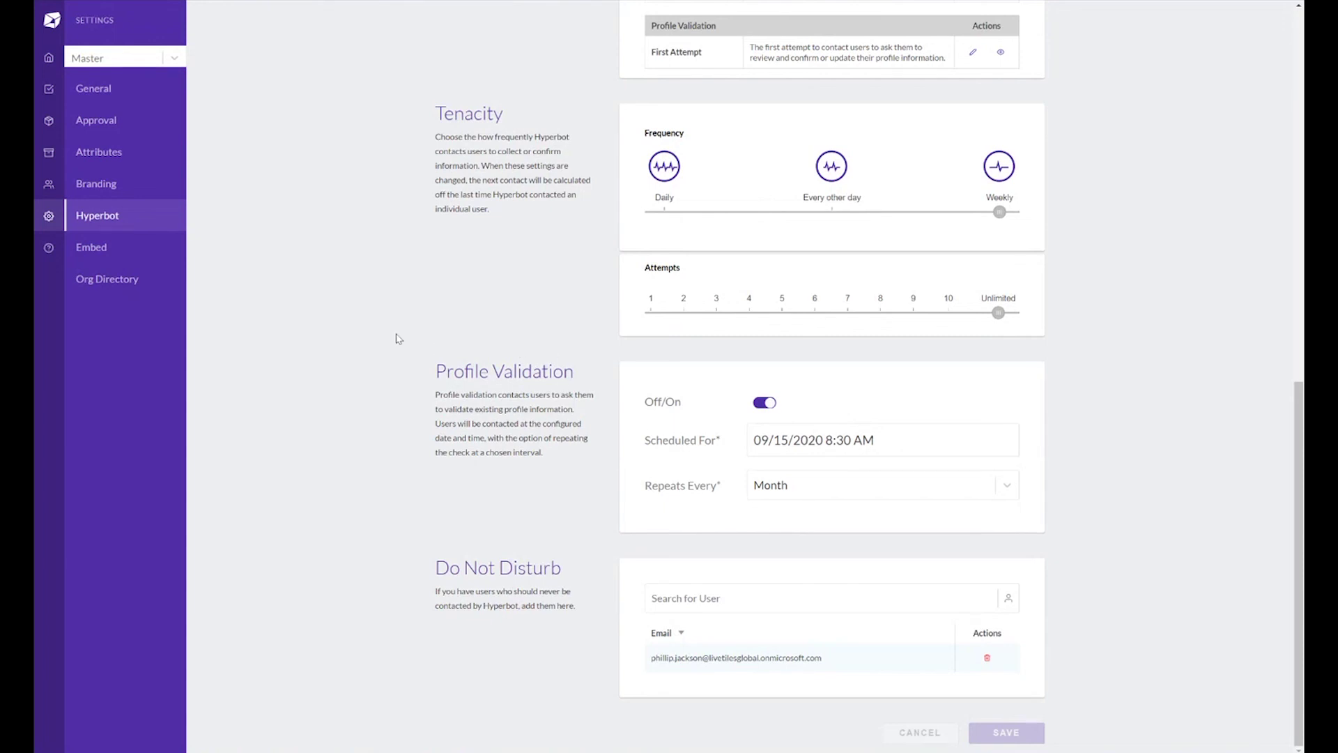
pyautogui.scroll(10, 399, 339)
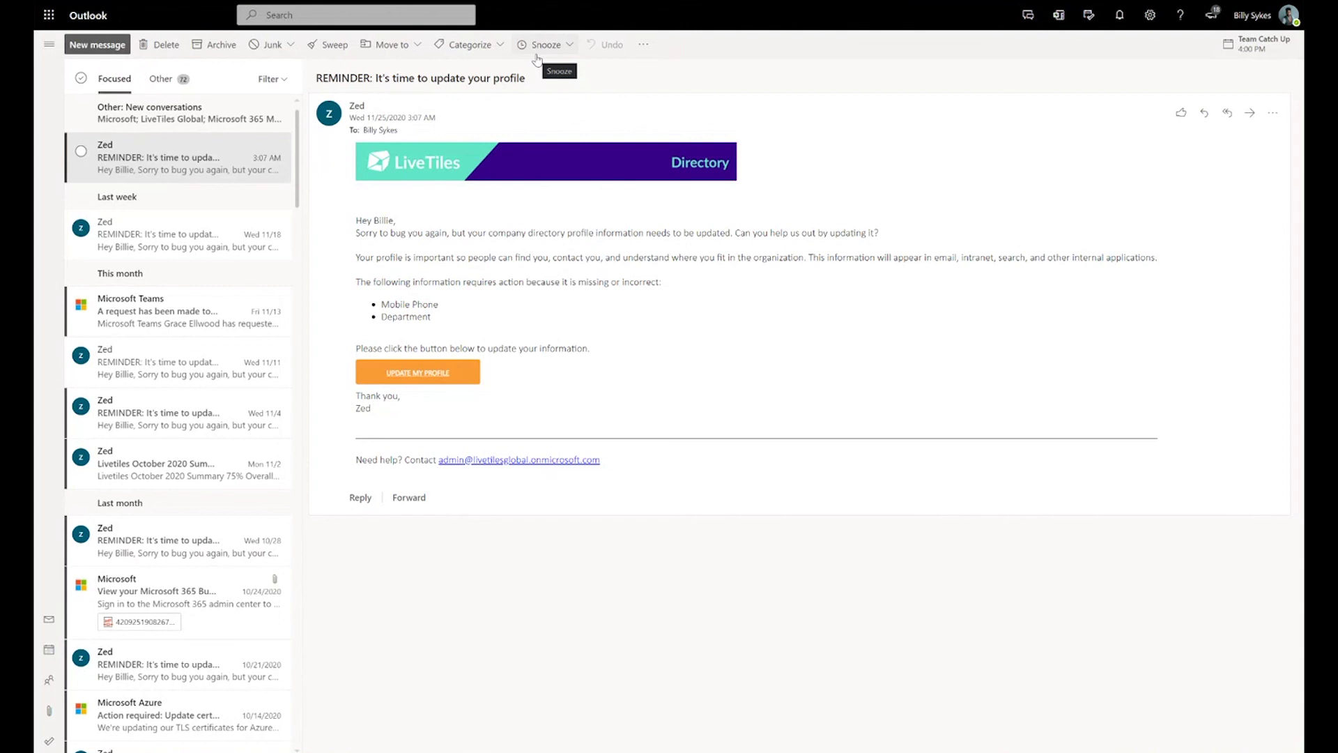
# Switch to Outlook, open the profile page from the reminder email, and examine its Contact Information form without saving.
pyautogui.click(416, 372)
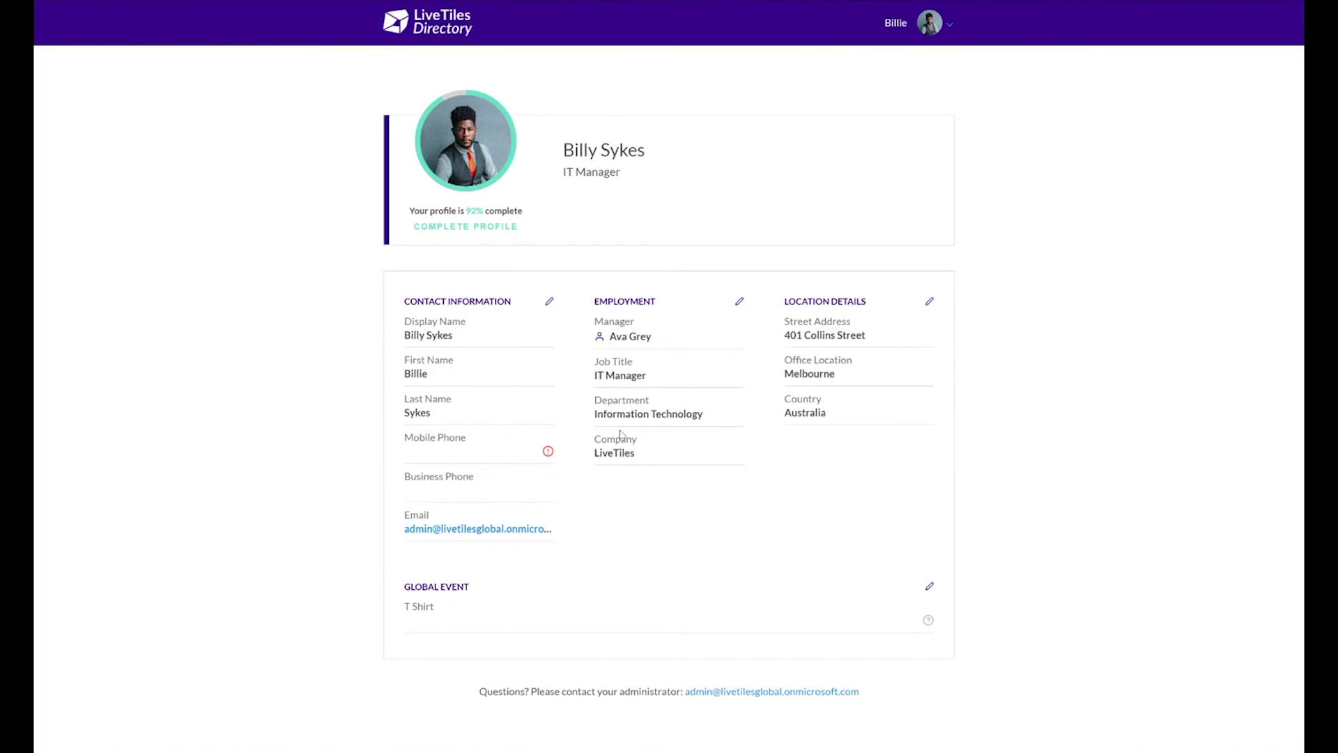
pyautogui.moveTo(551, 453)
pyautogui.click(549, 301)
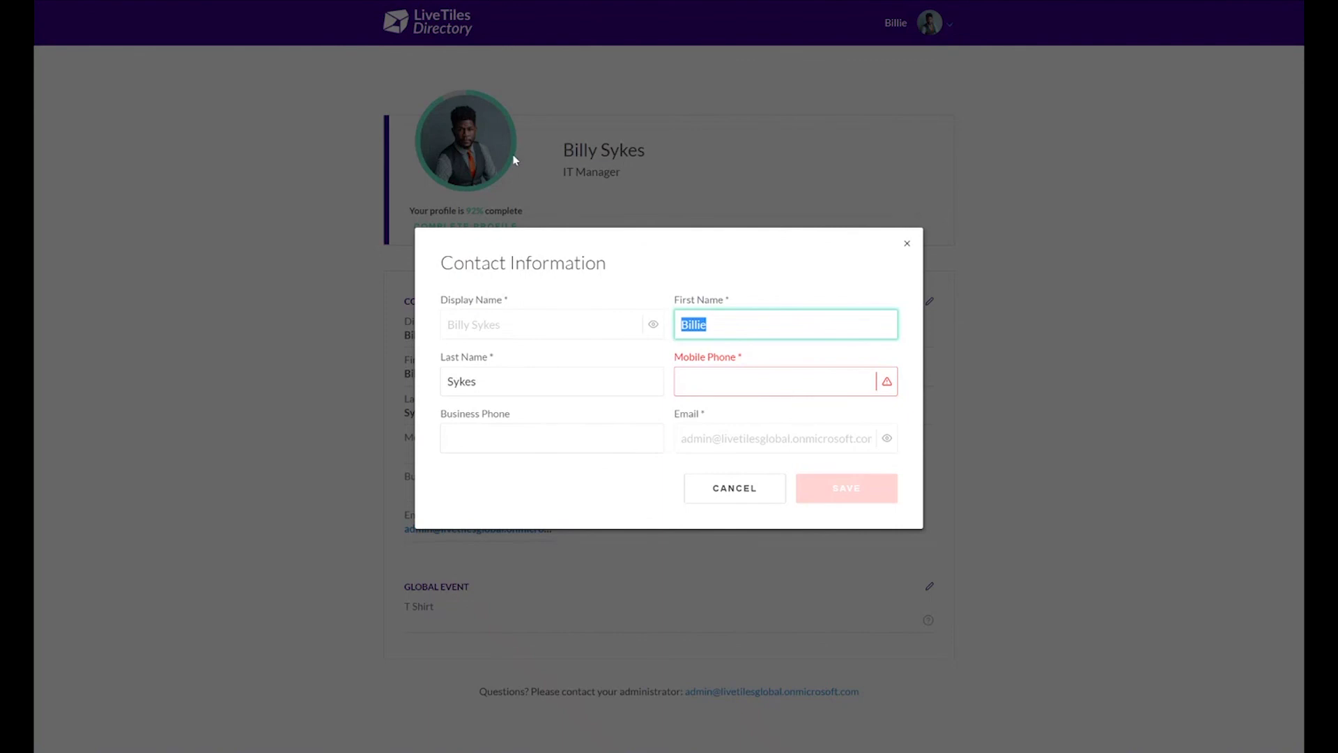
pyautogui.click(724, 492)
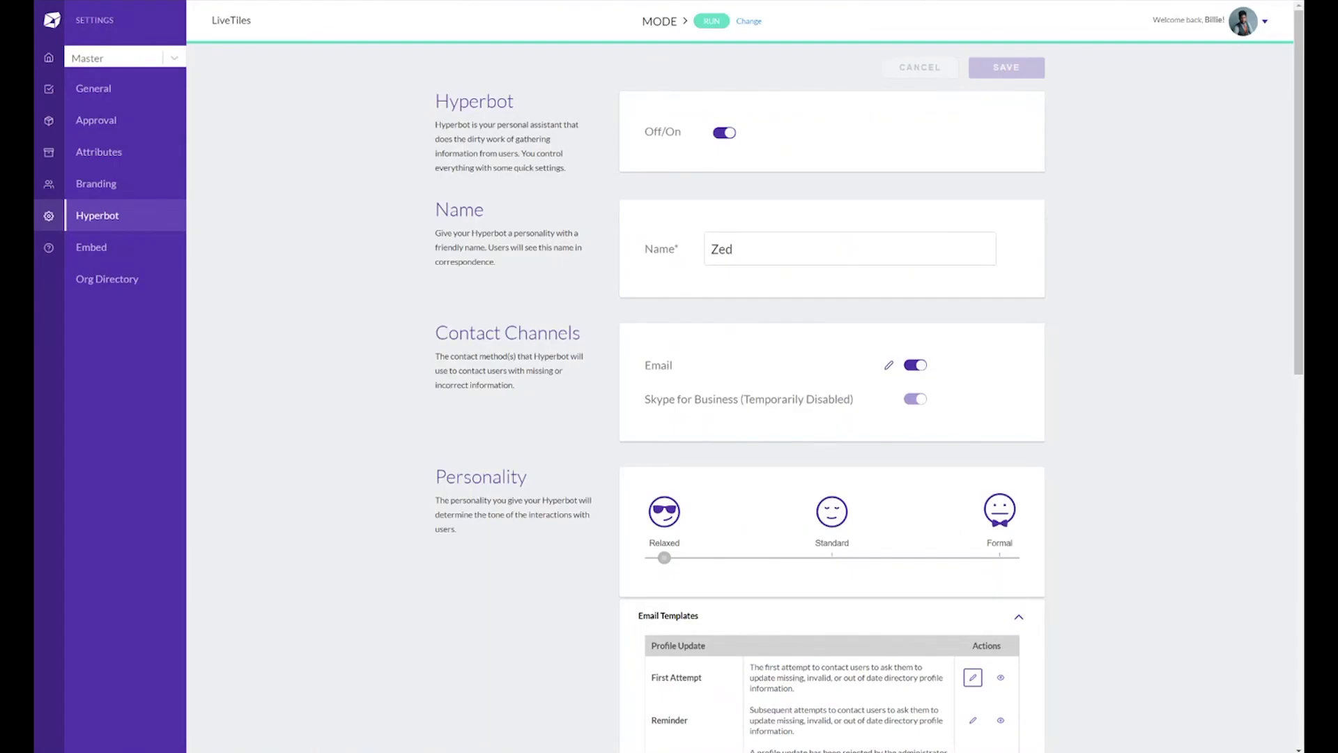
# Return to the directory admin portal and open the Branding settings.
pyautogui.click(108, 187)
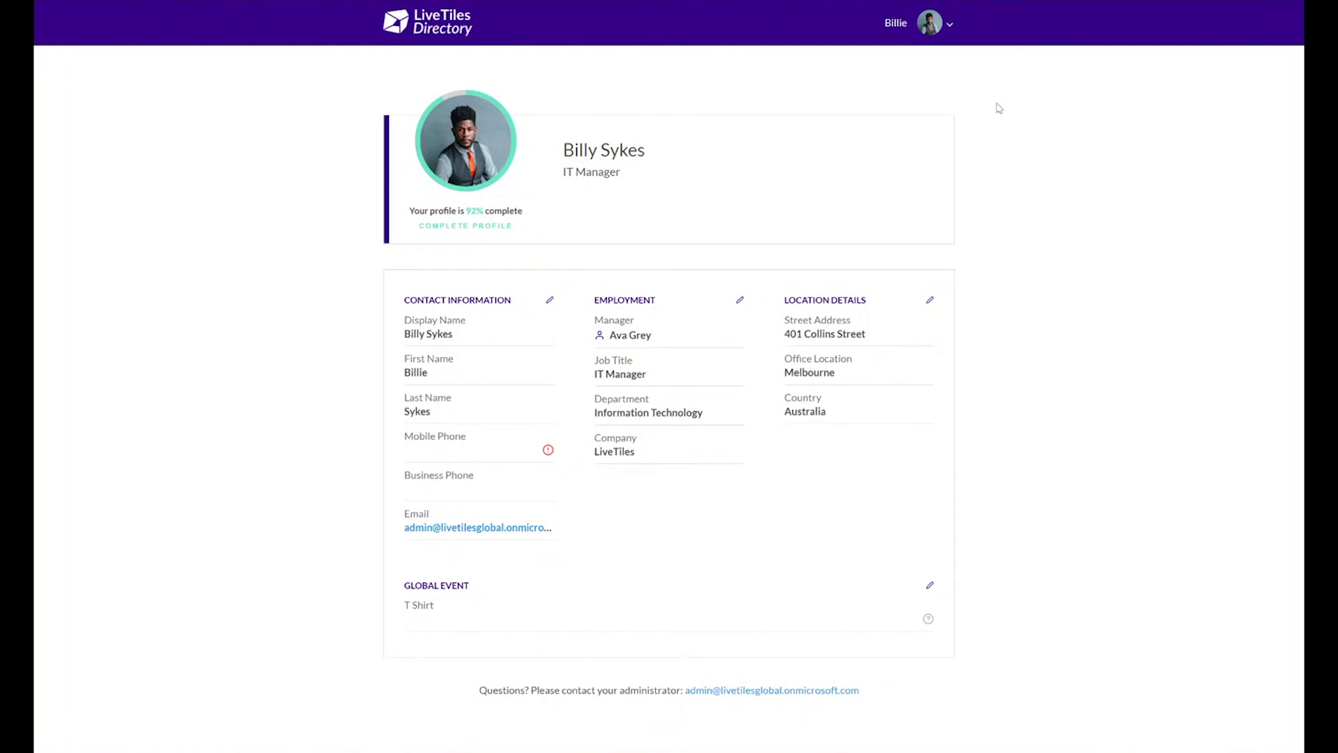
# Open the directory from the account options, review the attributes offered for filtering results, and cancel without adding a filter.
pyautogui.click(949, 25)
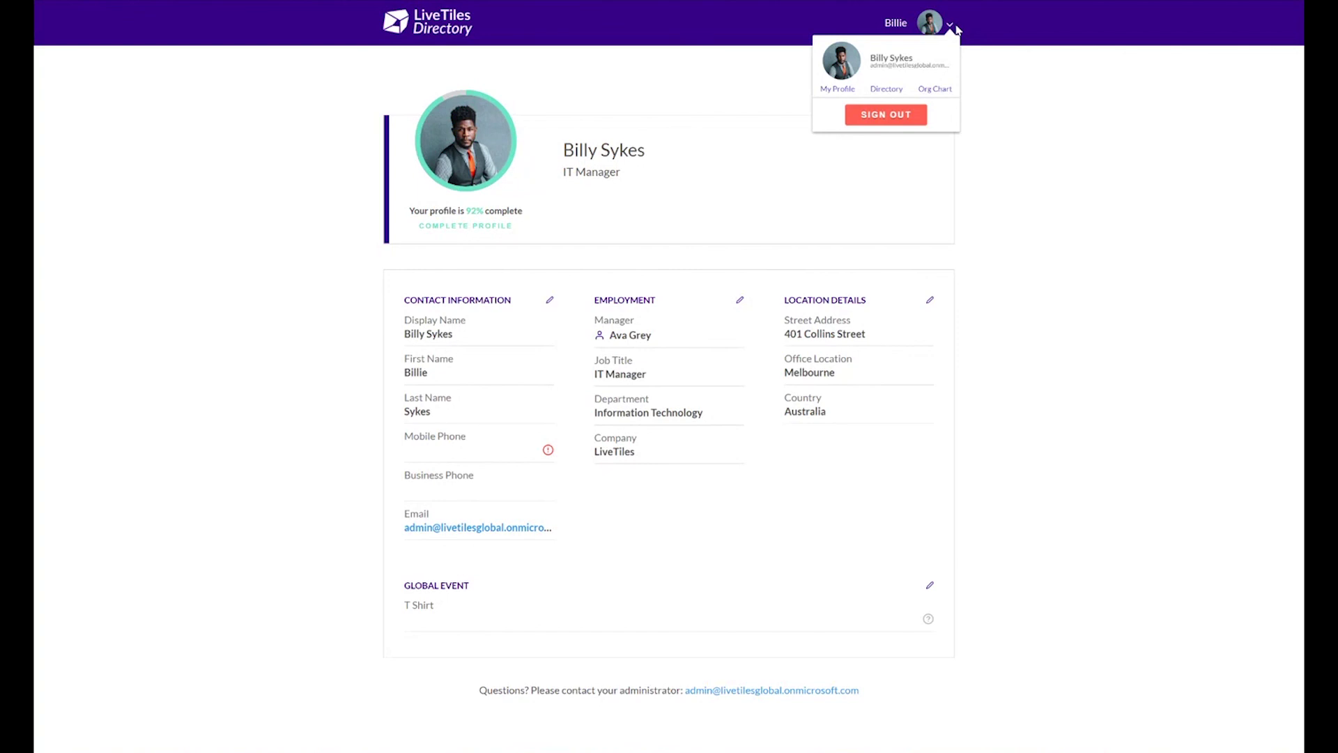
pyautogui.click(886, 89)
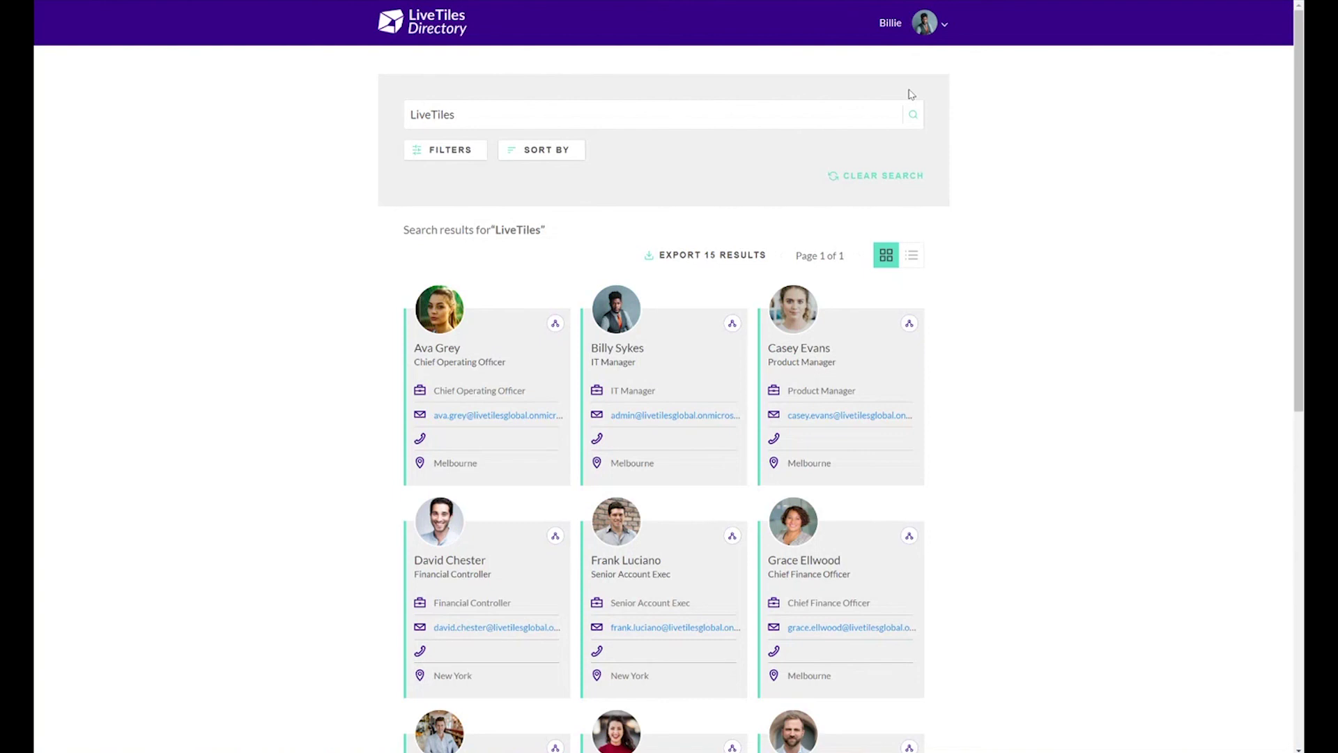
pyautogui.click(473, 151)
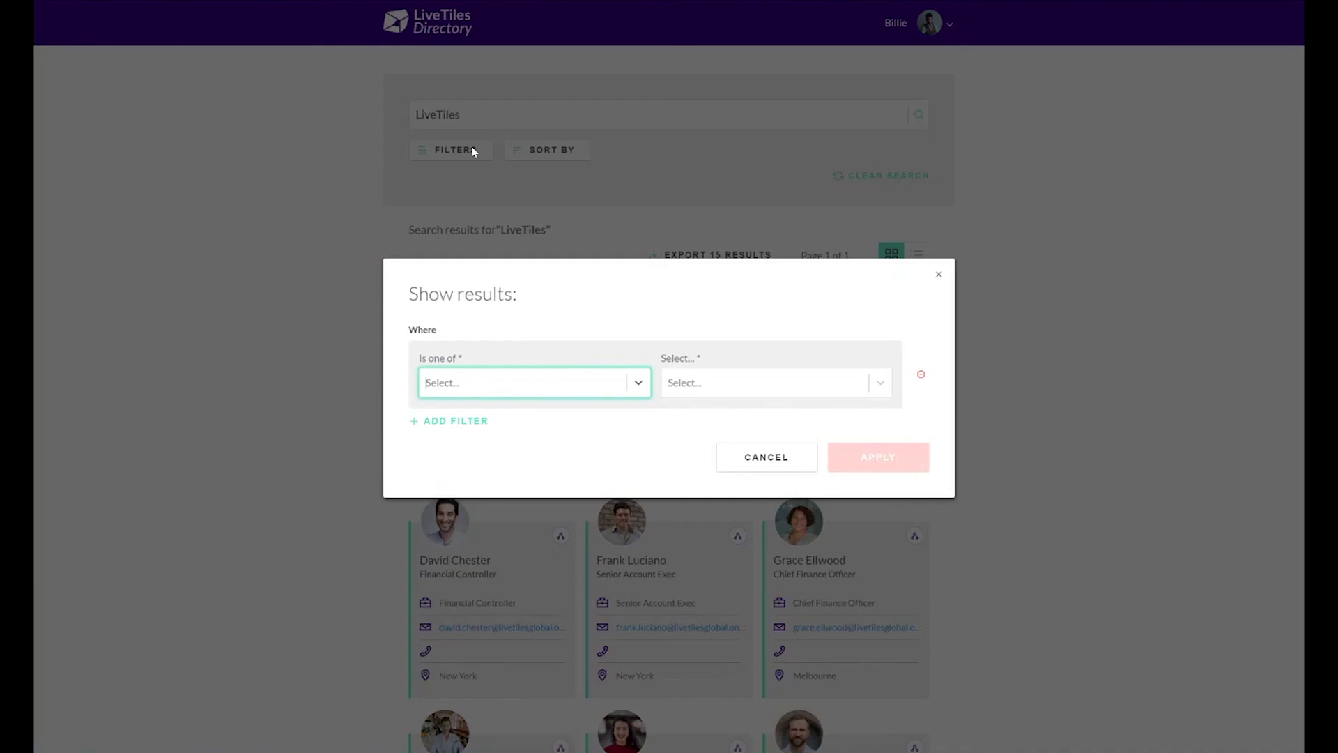
pyautogui.click(638, 385)
pyautogui.scroll(-2, 544, 423)
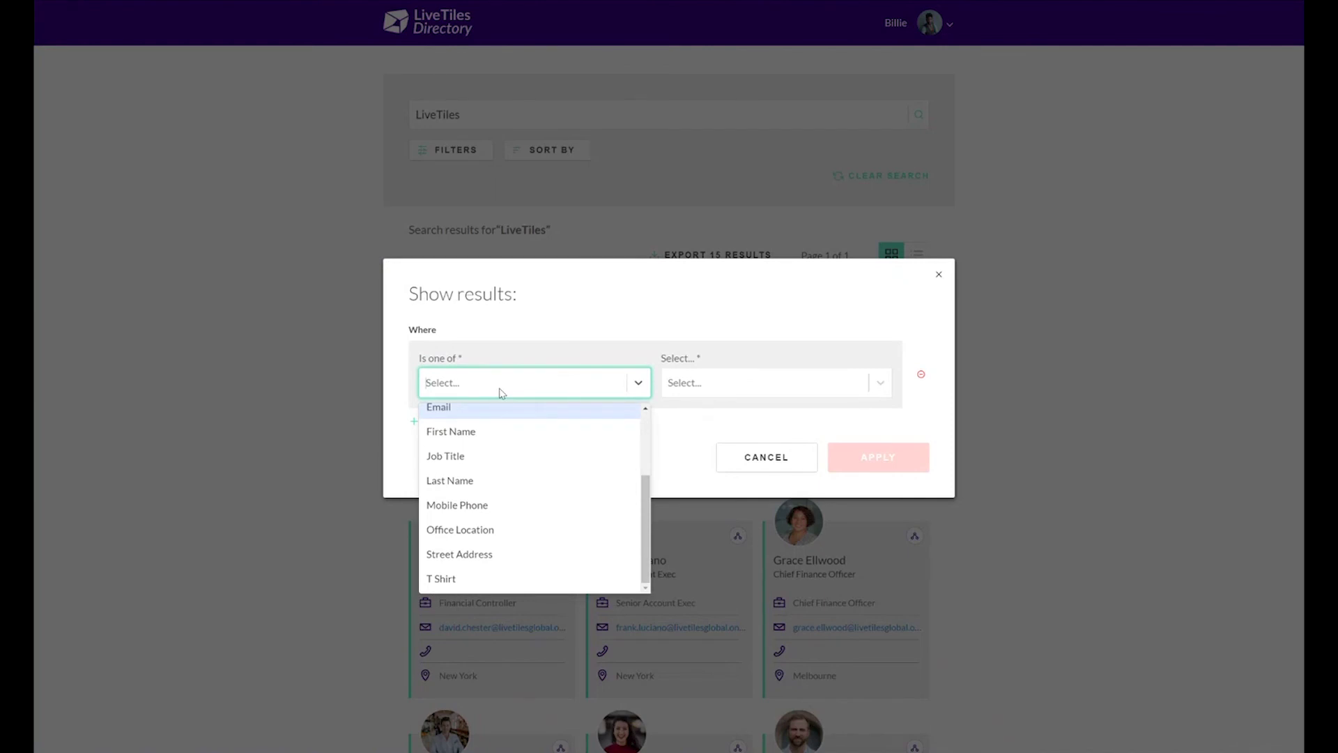
pyautogui.scroll(3, 502, 421)
pyautogui.click(575, 312)
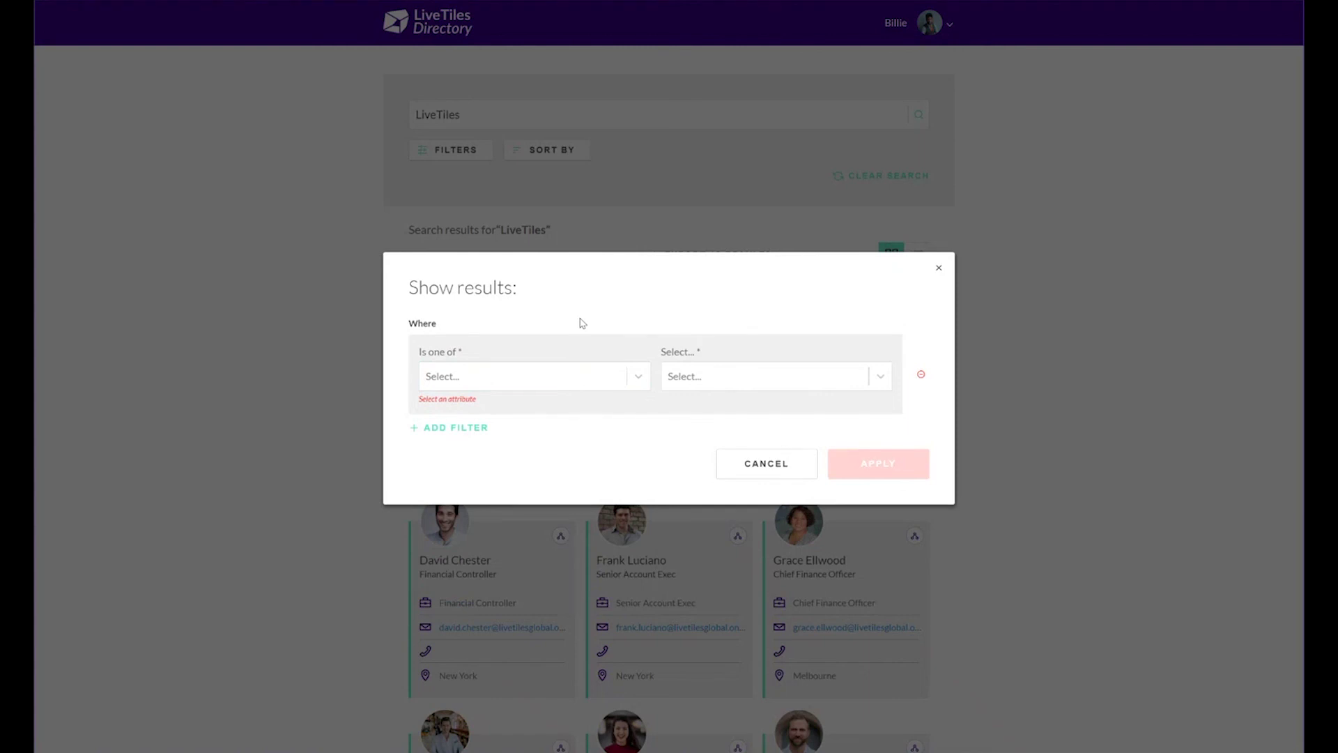
pyautogui.click(767, 464)
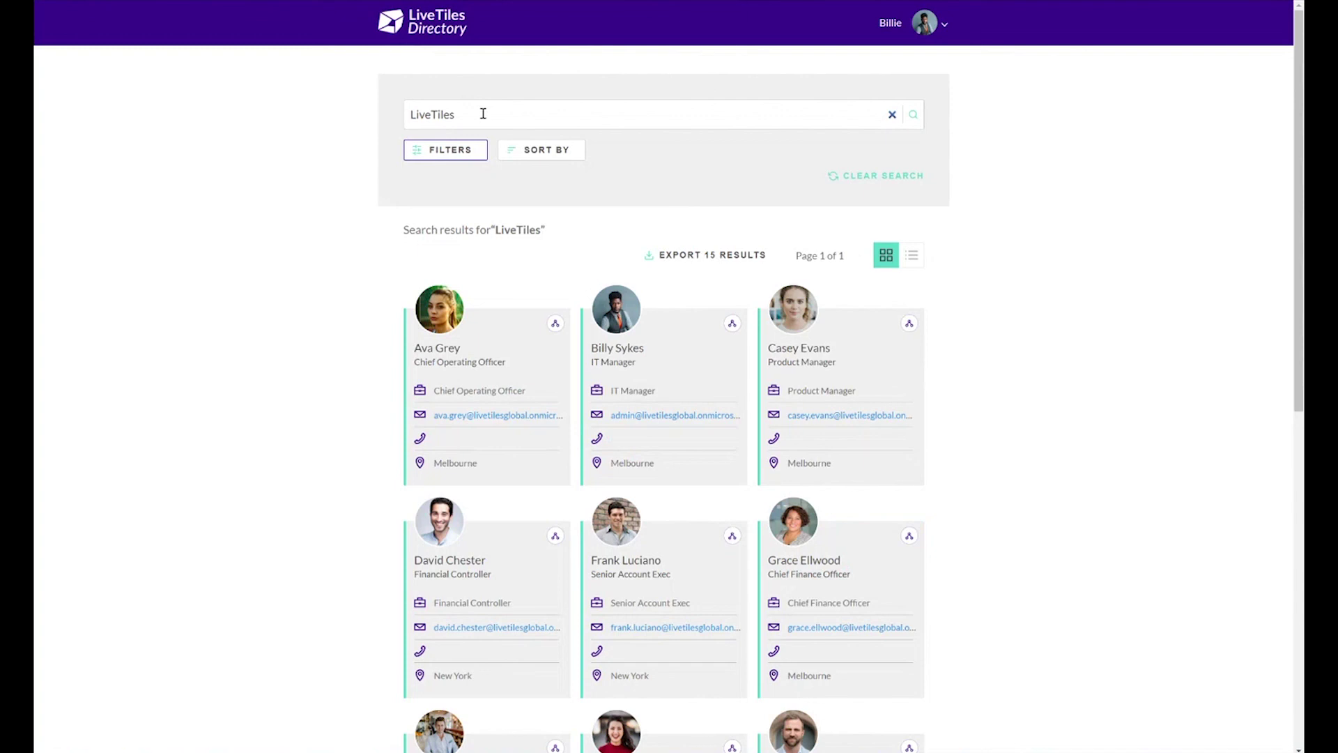
# Look through the LiveTiles search results, view them as a list, and return to the card view.
pyautogui.moveTo(482, 113); pyautogui.dragTo(373, 111)
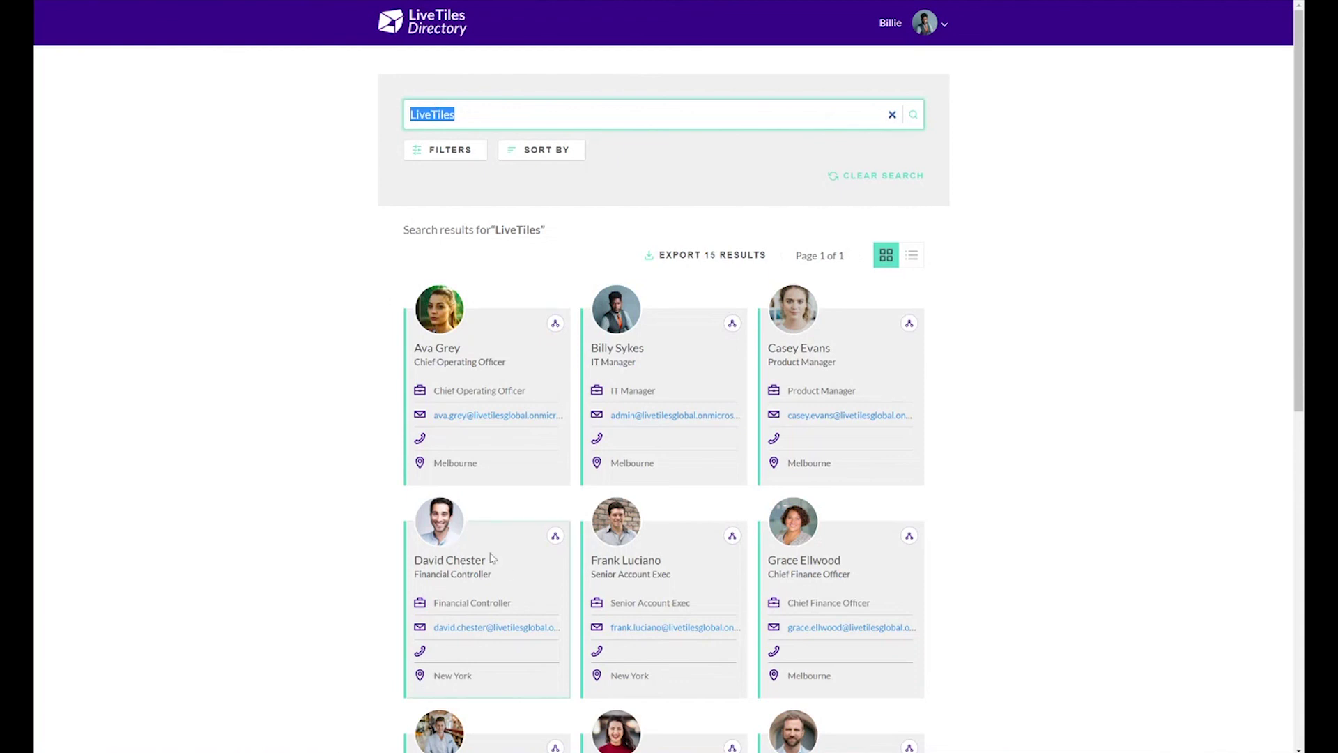
pyautogui.scroll(-1, 505, 541)
pyautogui.scroll(-3, 499, 538)
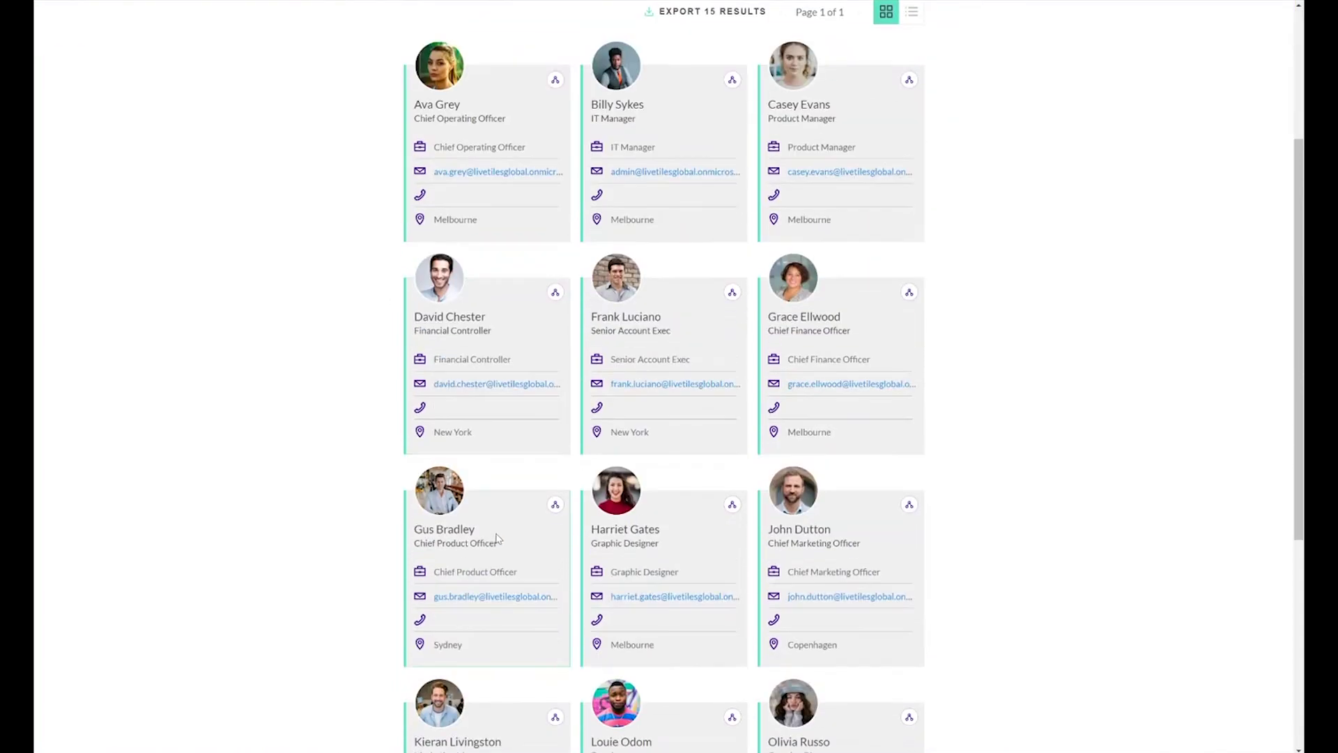
pyautogui.scroll(4, 546, 544)
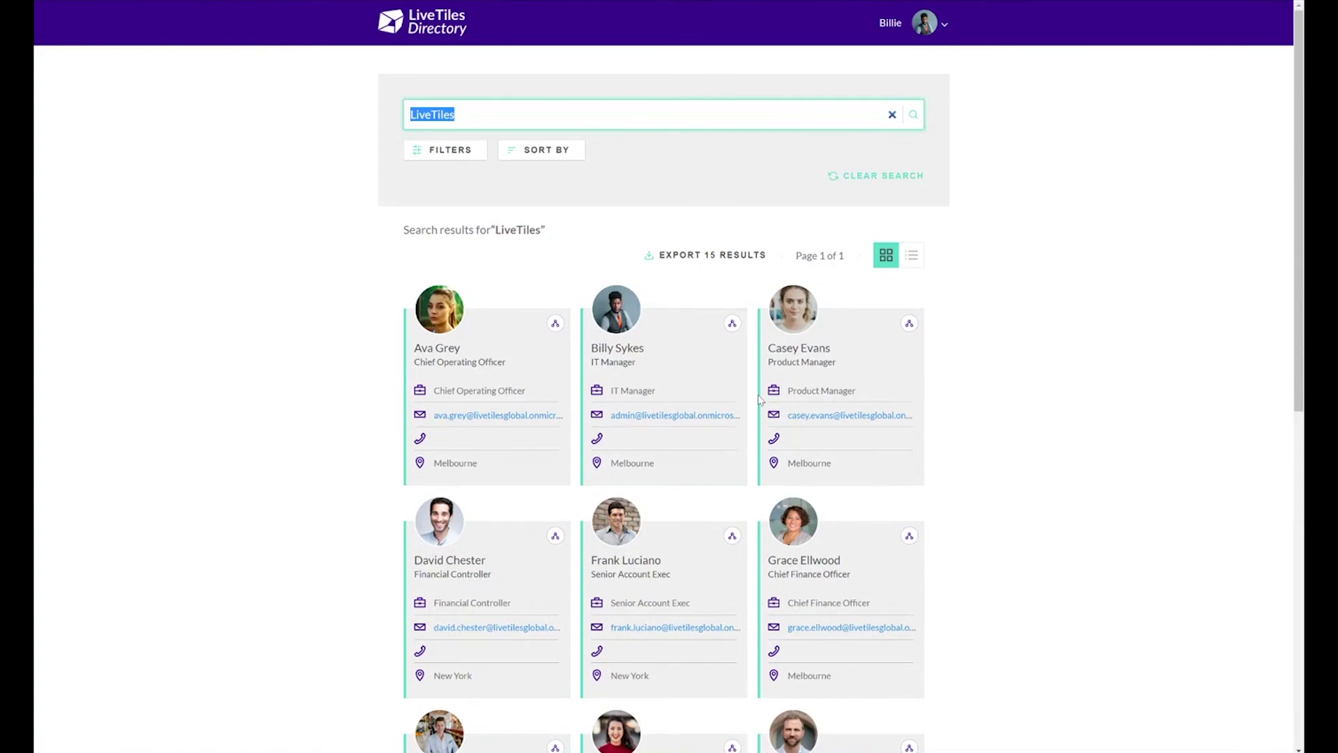
pyautogui.click(911, 263)
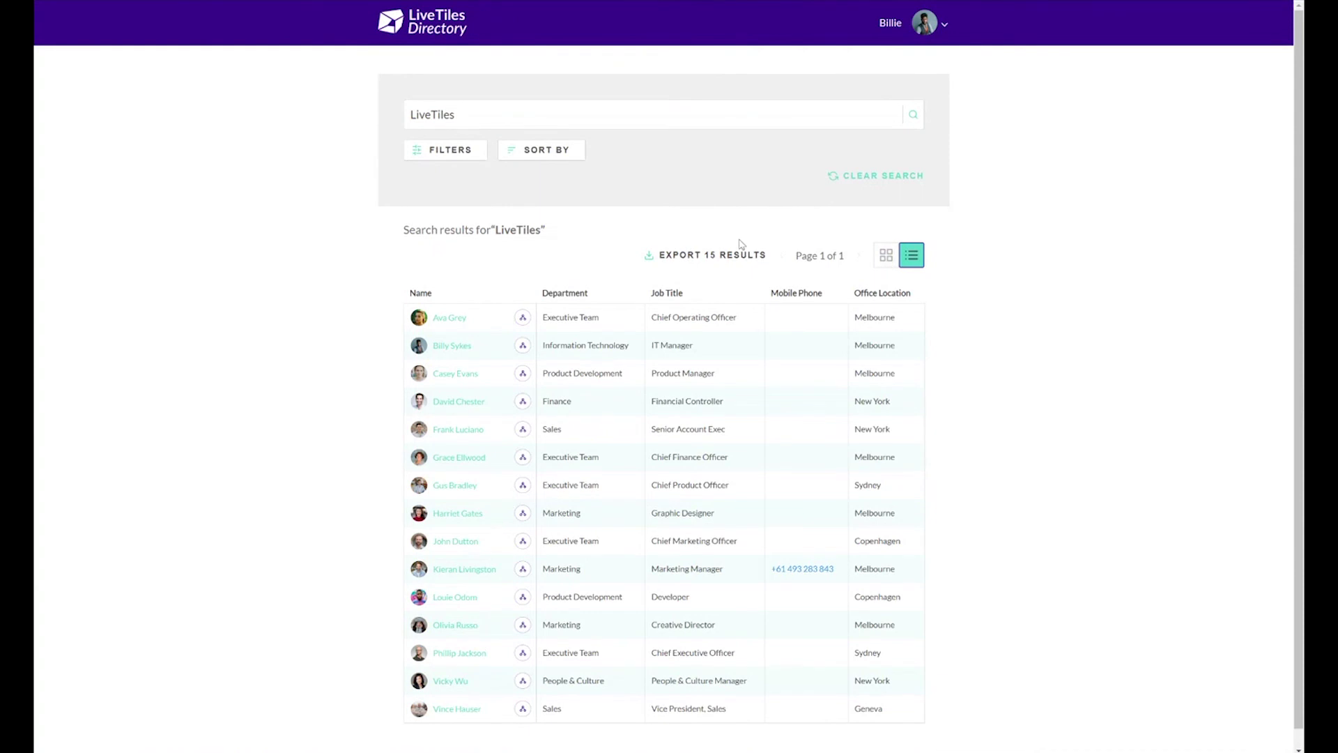
pyautogui.click(883, 255)
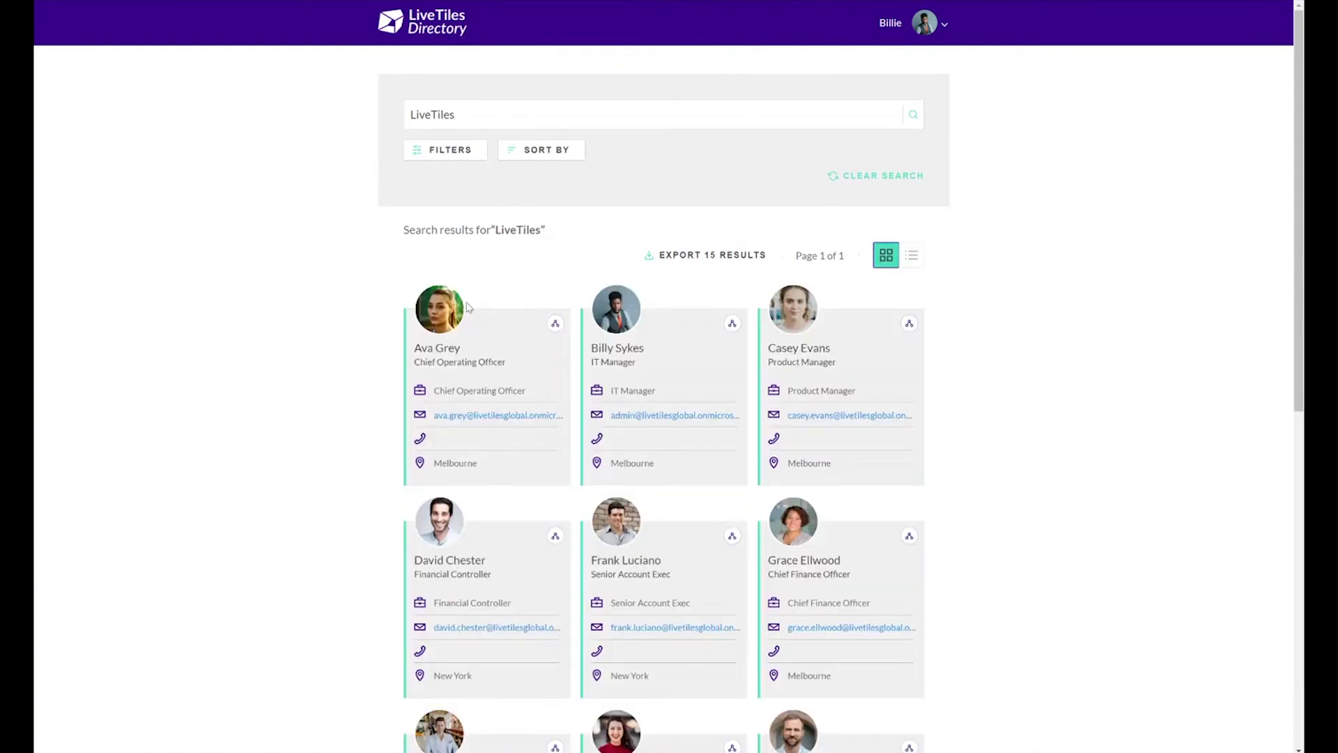
# Examine the profiles of the Chief Operating Officer and the Melbourne Product Manager, including the latter's manager, and close both.
pyautogui.click(455, 339)
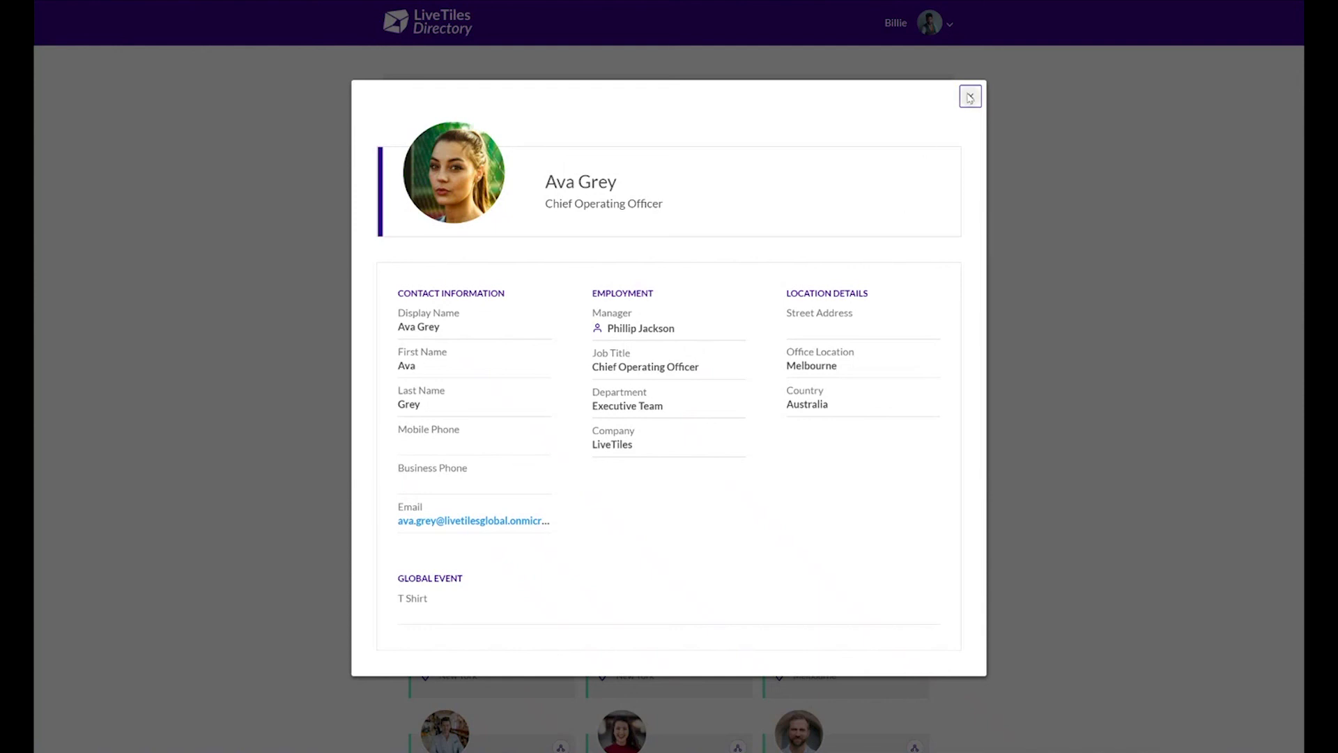
pyautogui.click(970, 96)
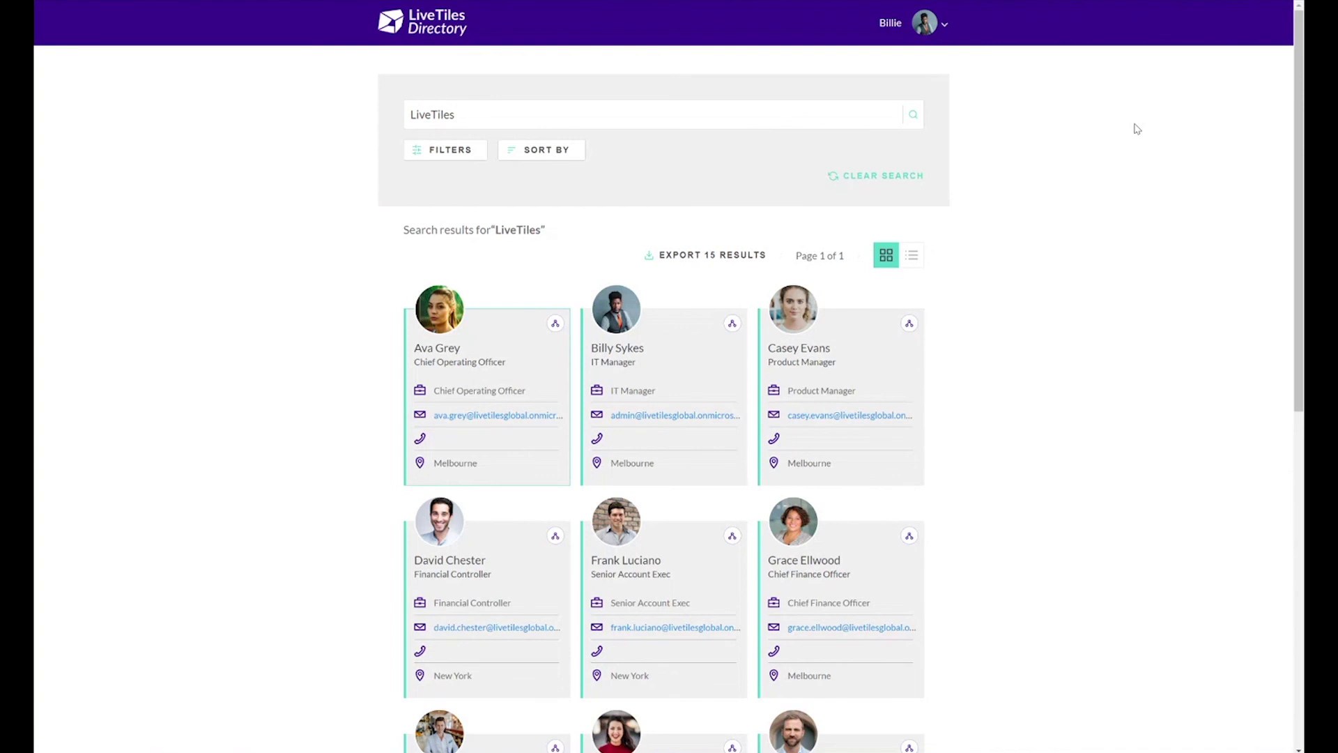
pyautogui.click(789, 331)
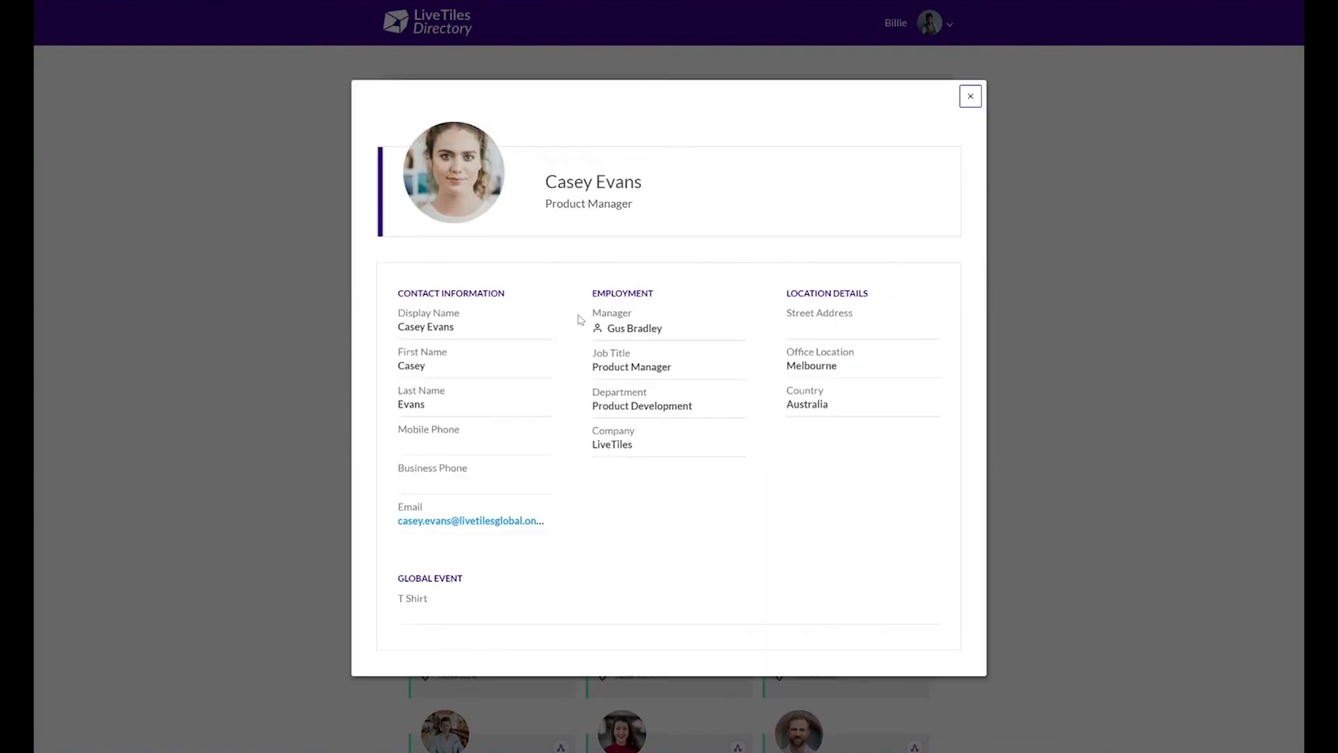
pyautogui.moveTo(578, 319); pyautogui.dragTo(667, 343)
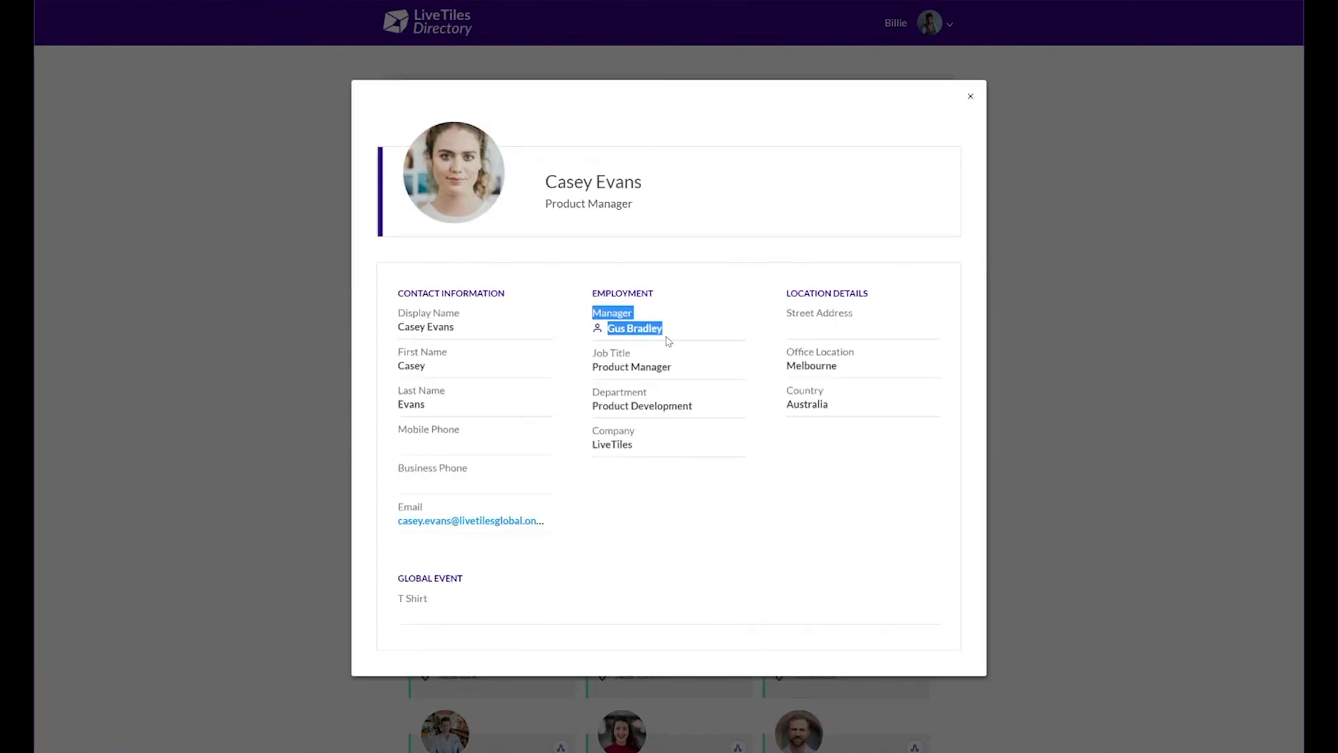
pyautogui.click(729, 565)
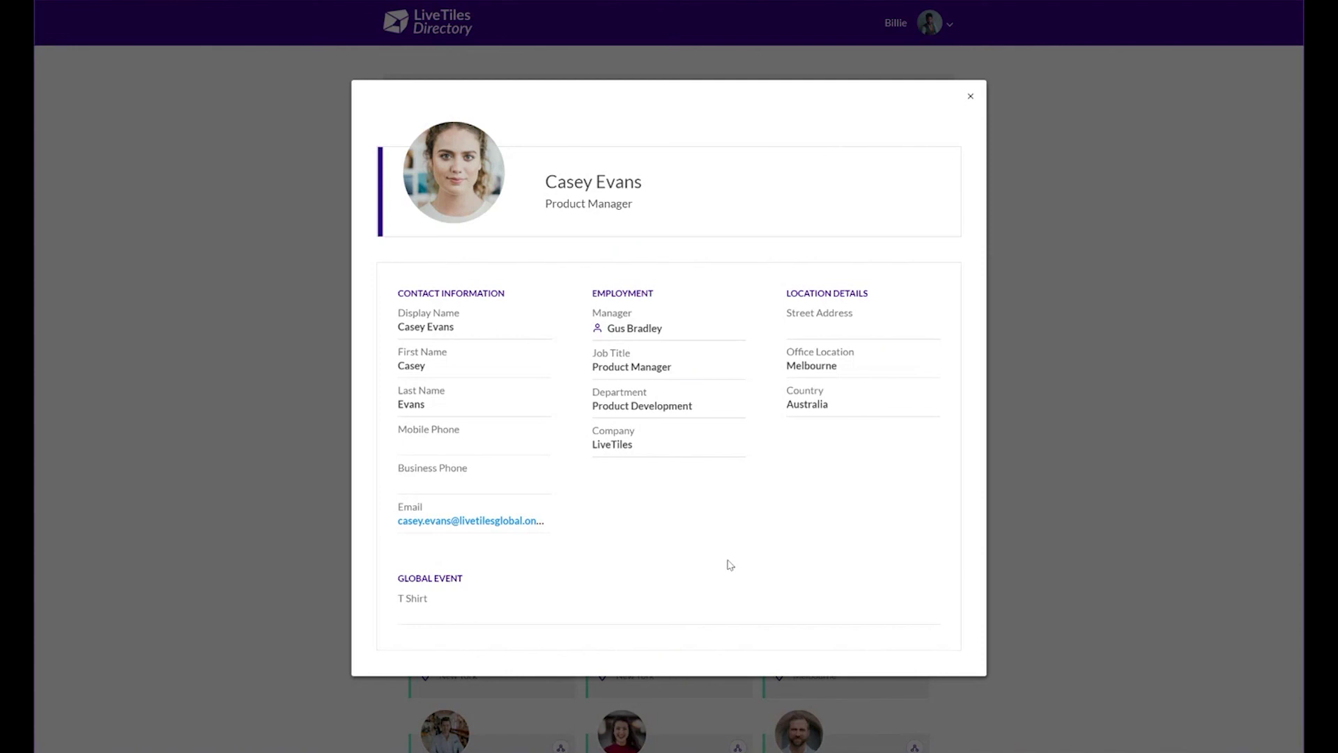
pyautogui.click(971, 98)
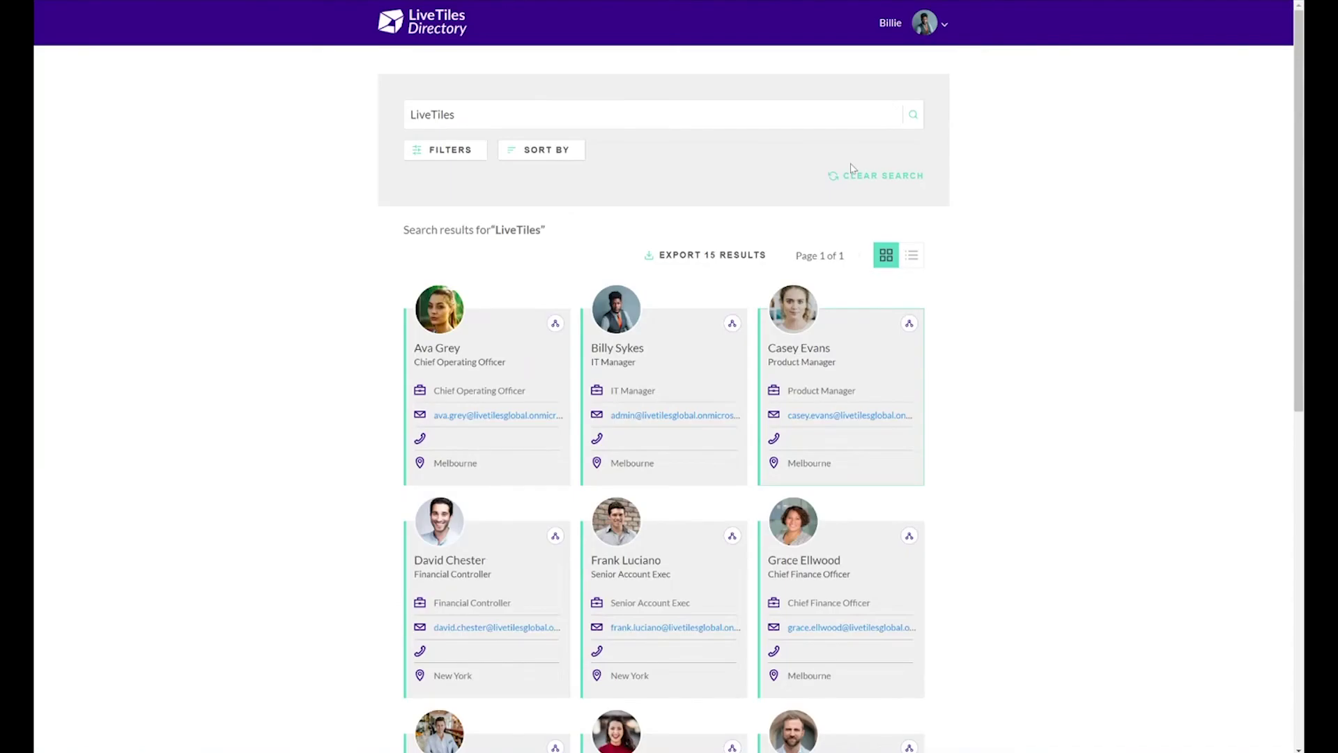
# View the Product Manager in the org hierarchy, trace it up to the Chief Executive Officer and down to the Chief Operating Officer, and close it.
pyautogui.click(910, 324)
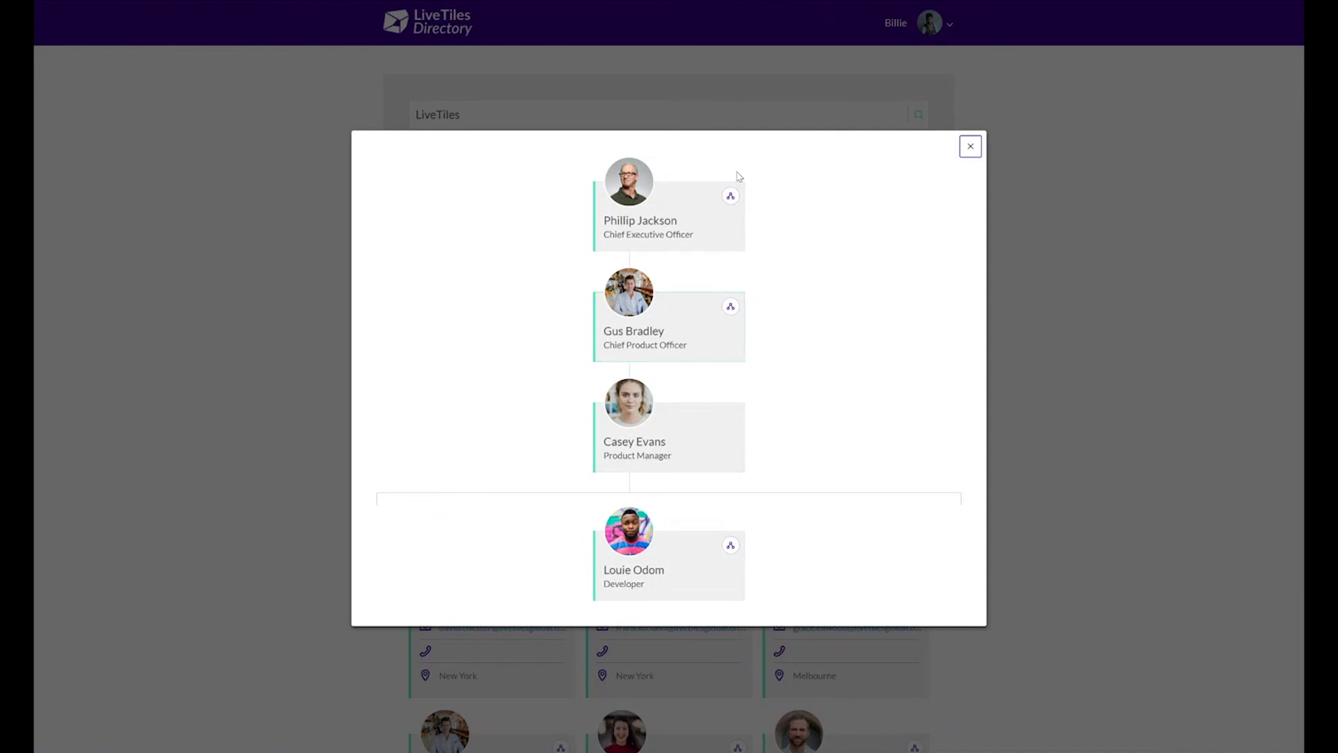
pyautogui.click(730, 196)
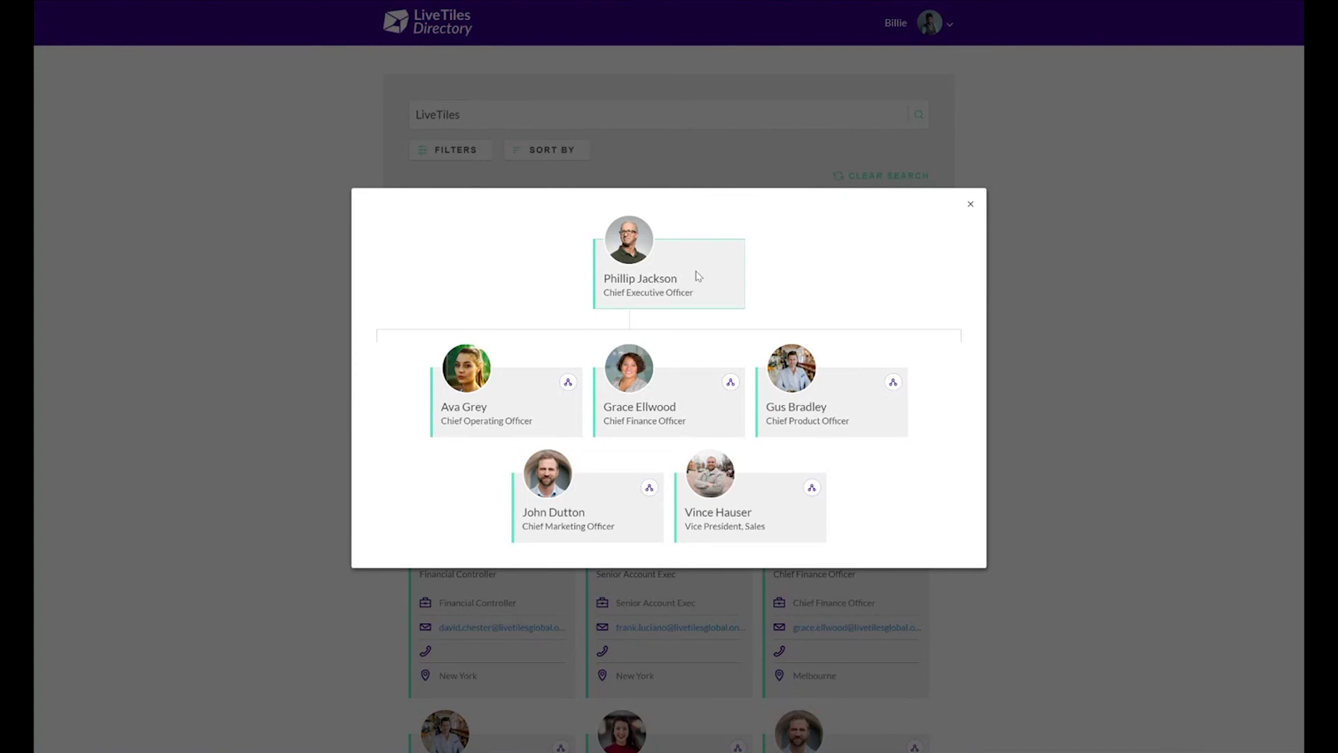
pyautogui.click(568, 382)
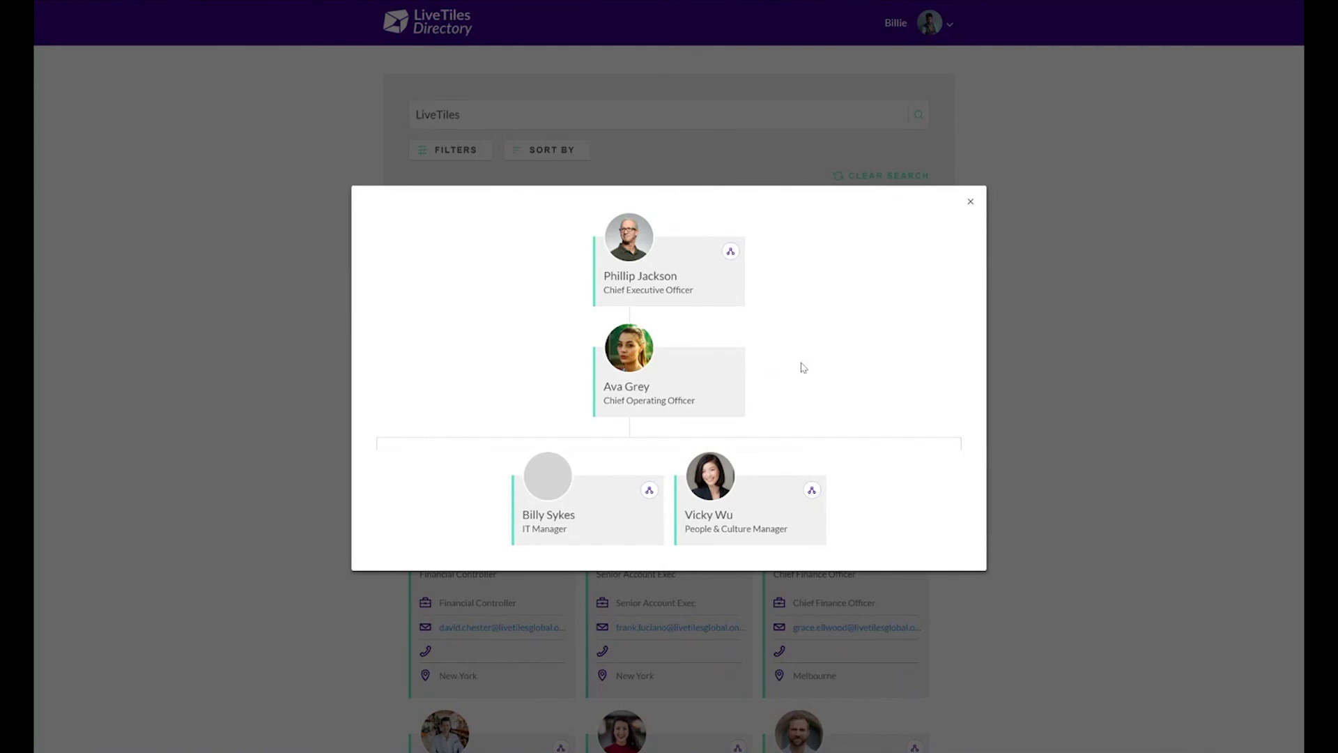
pyautogui.click(970, 201)
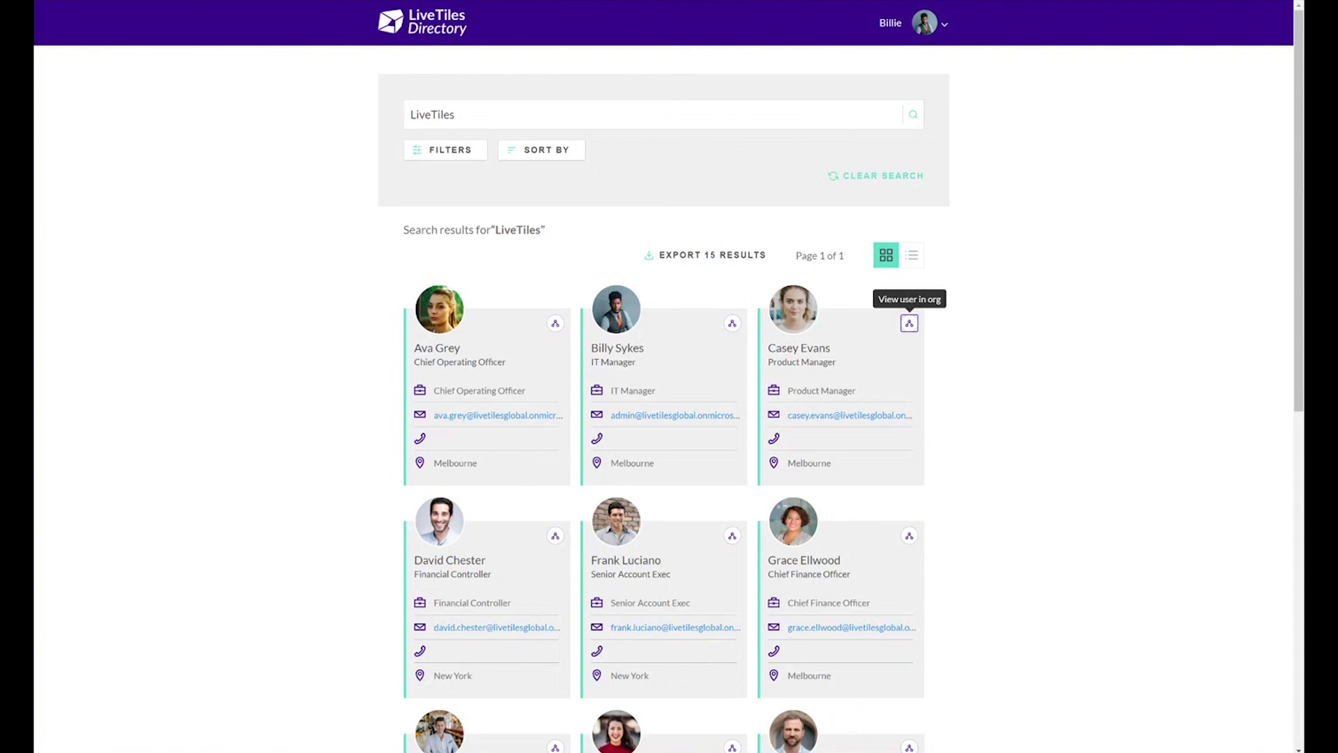
# Switch to the SharePoint LiveTiles Intranet, look over its Employee Directory, and close the directory.
pyautogui.click(422, 21)
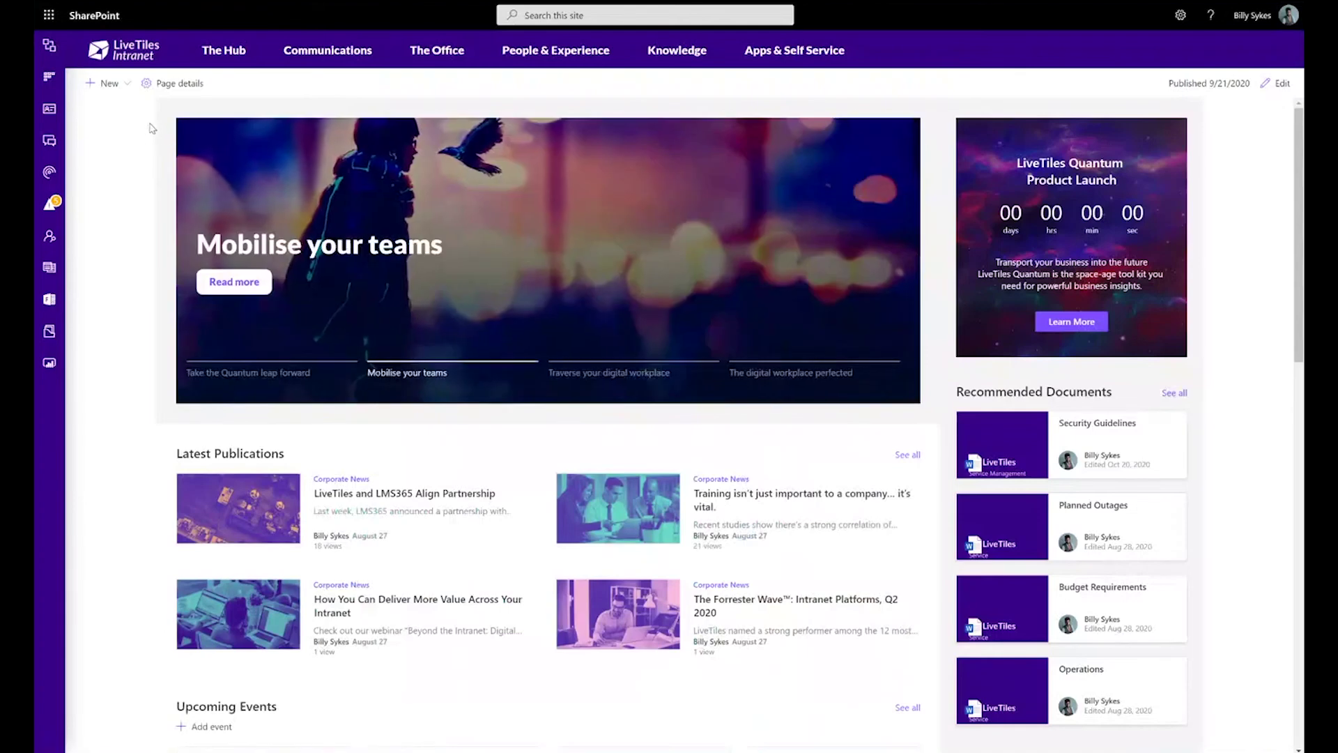
pyautogui.click(48, 235)
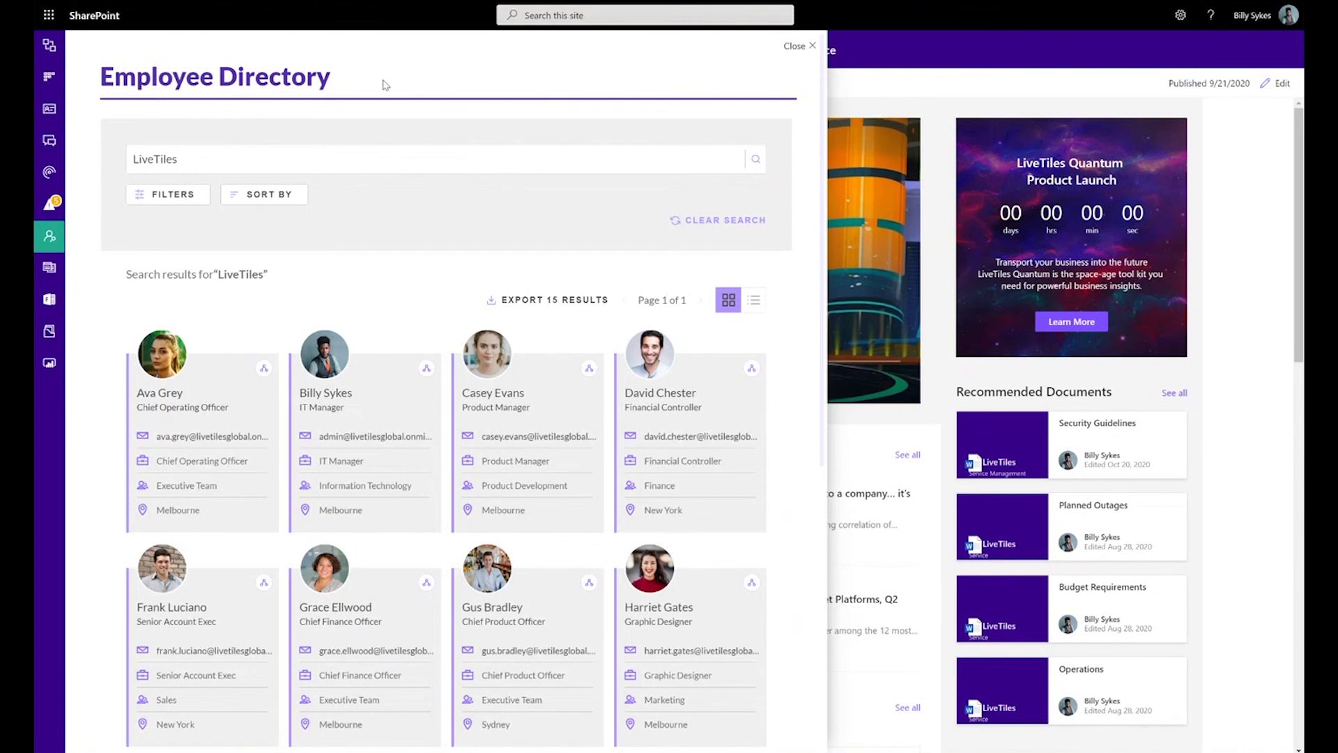
pyautogui.scroll(-1, 394, 92)
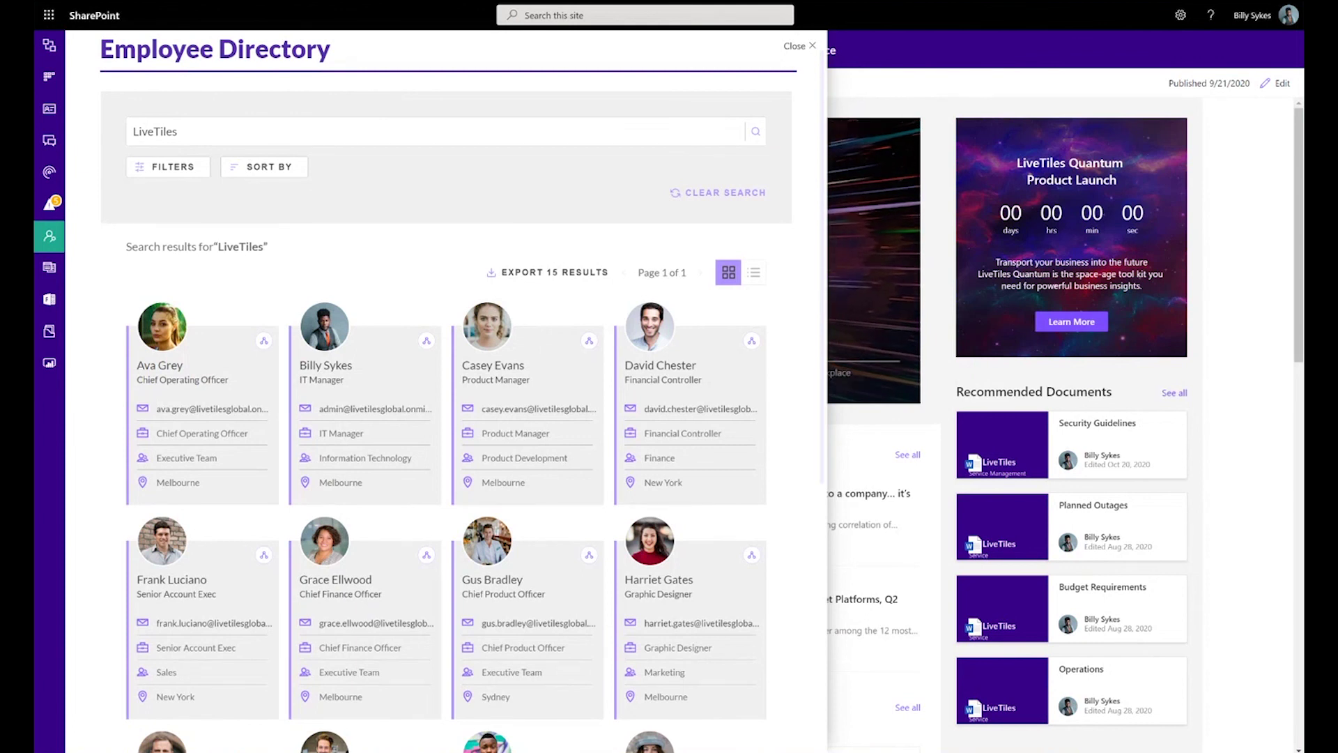
pyautogui.click(795, 45)
# Open the intranet's Organisation Chart and expand the reports of the Chief Operating Officer, Chief Product Officer, Vice President of Sales and Product Manager.
pyautogui.moveTo(568, 56)
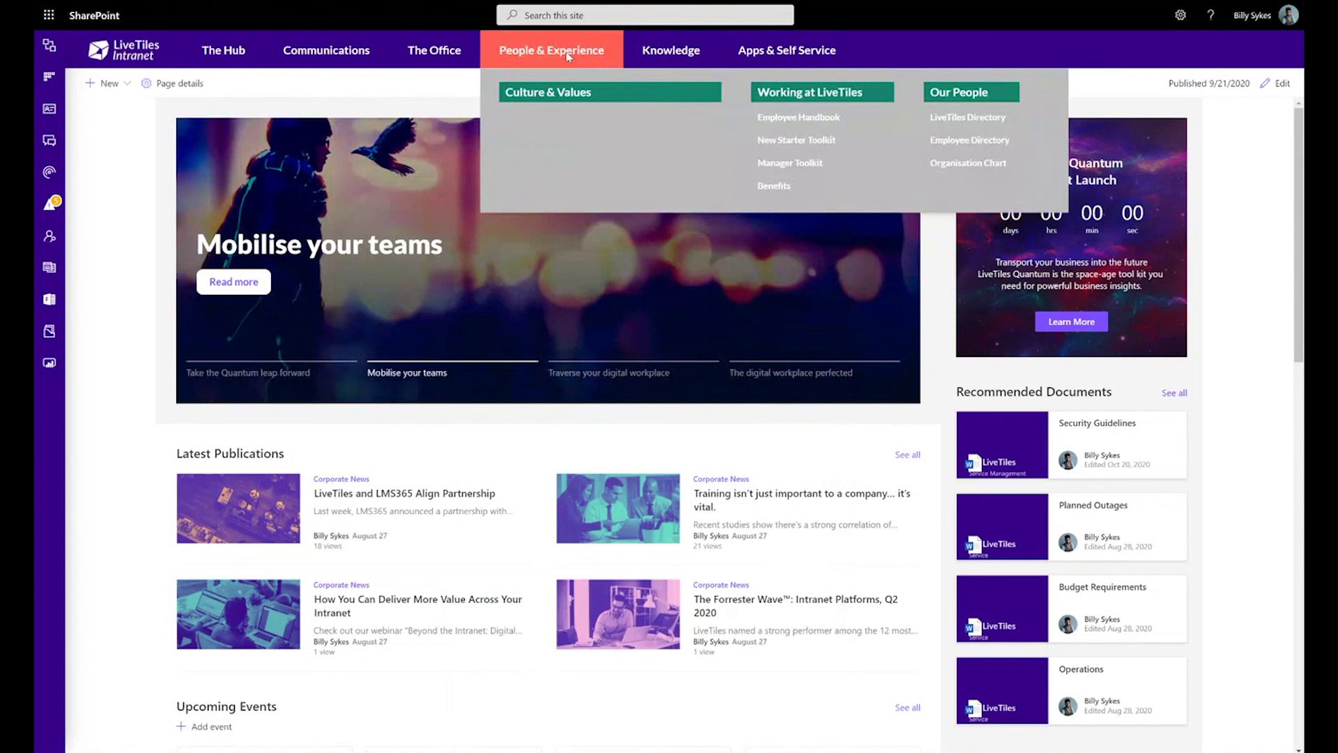
pyautogui.click(962, 164)
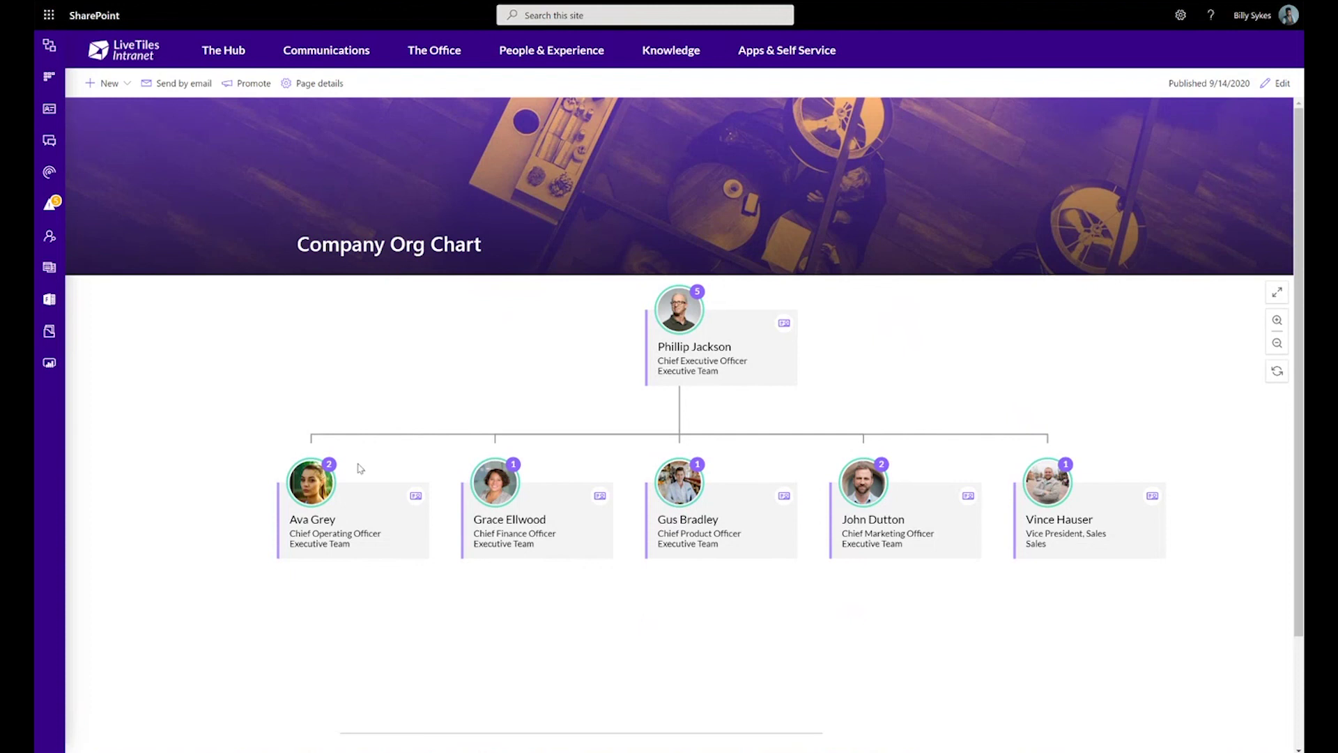
pyautogui.click(328, 472)
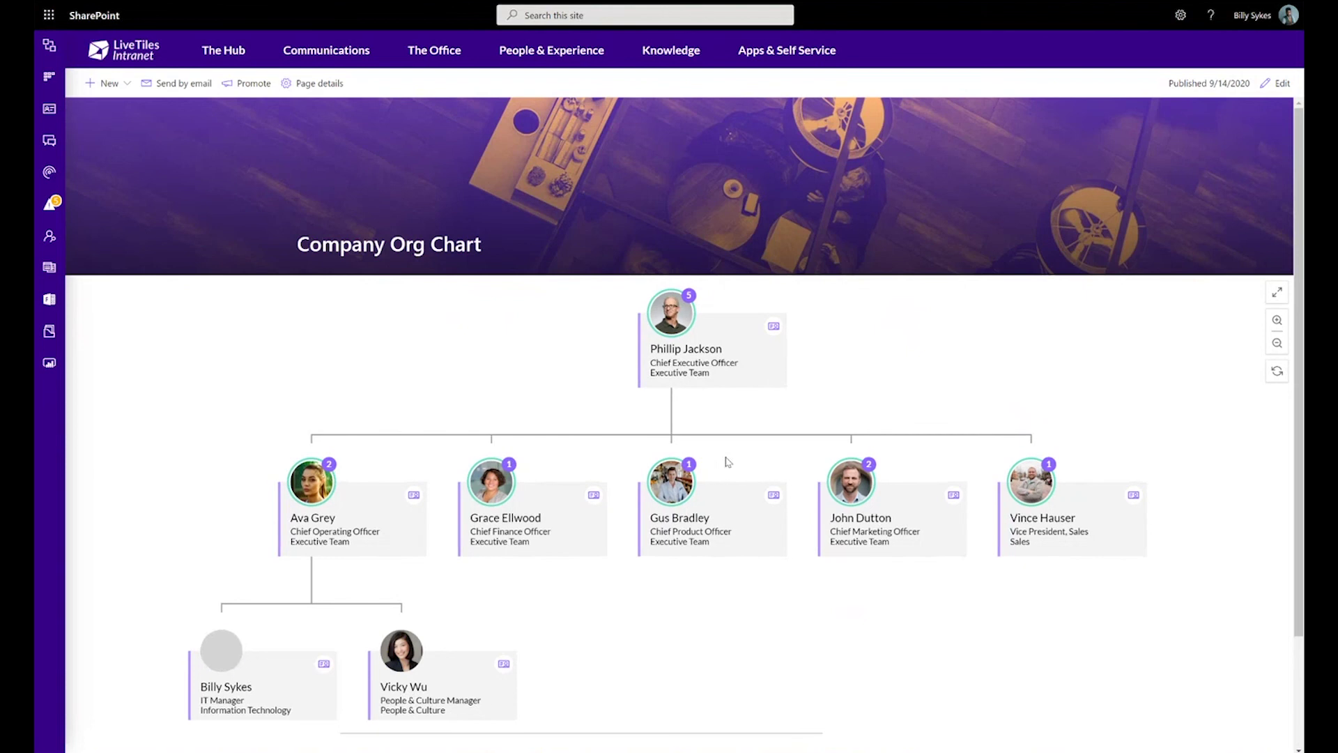
pyautogui.click(686, 473)
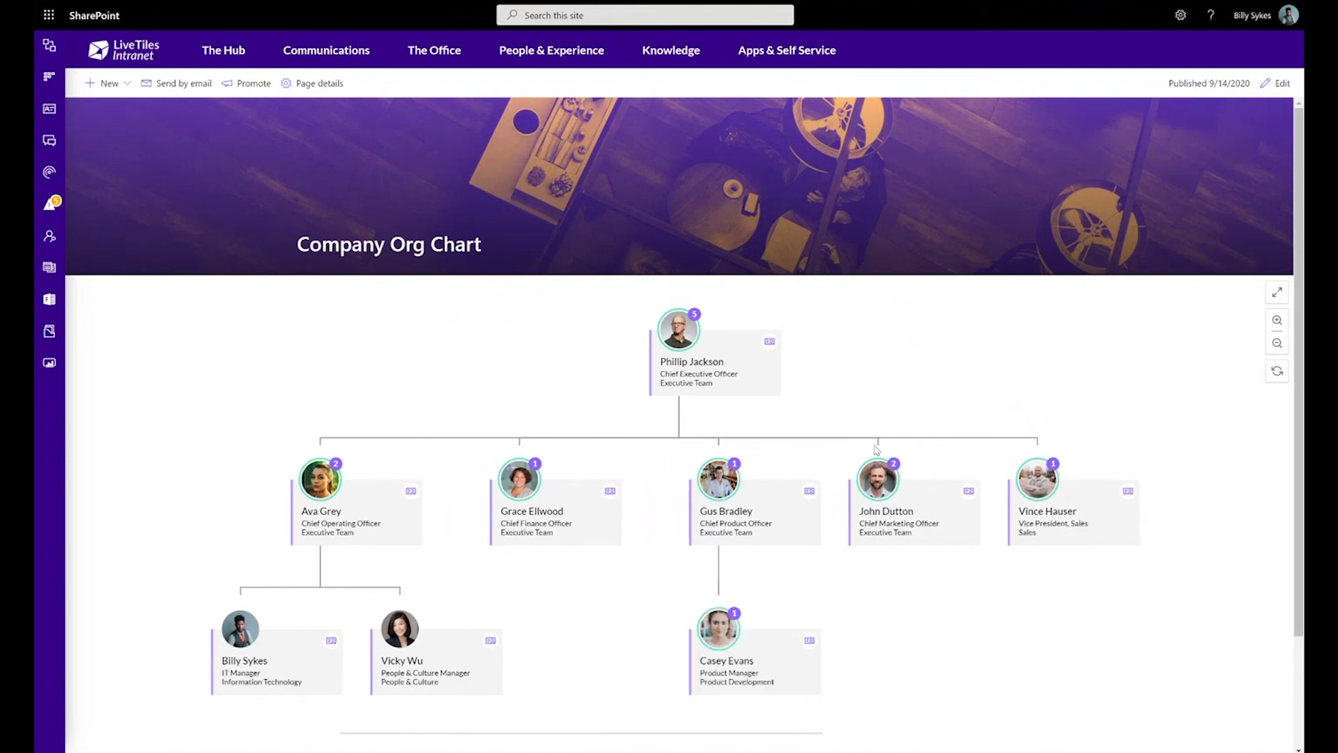
pyautogui.click(1053, 464)
pyautogui.click(734, 614)
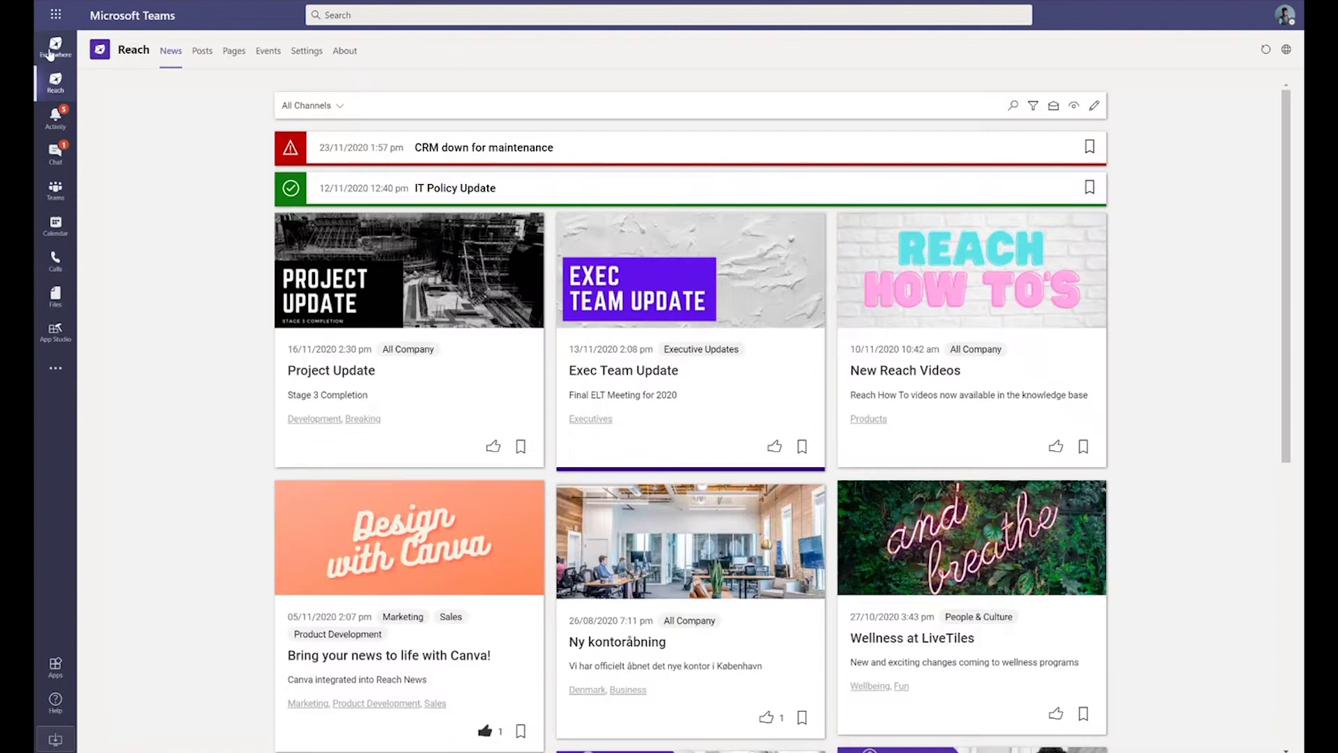
# Switch to Microsoft Teams, open LiveTiles Everywhere, and look through its Employee Directory.
pyautogui.click(56, 49)
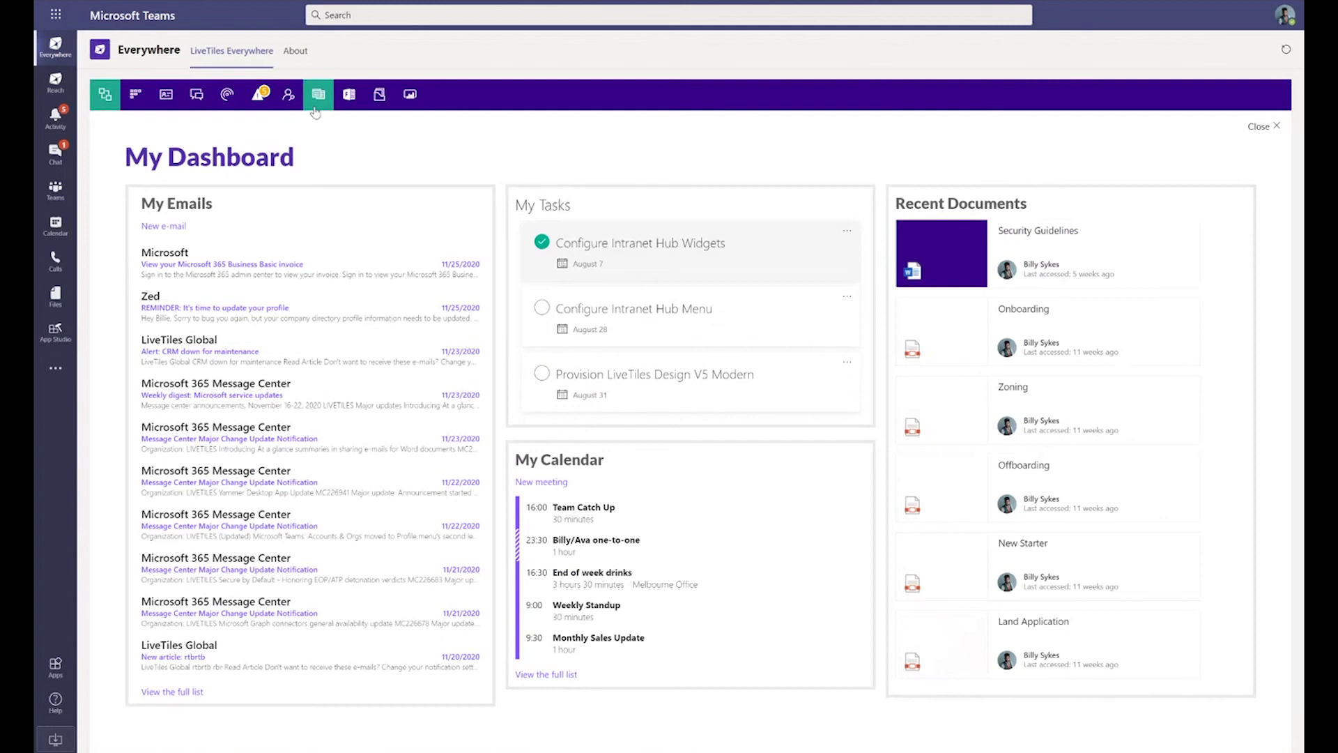
pyautogui.click(288, 95)
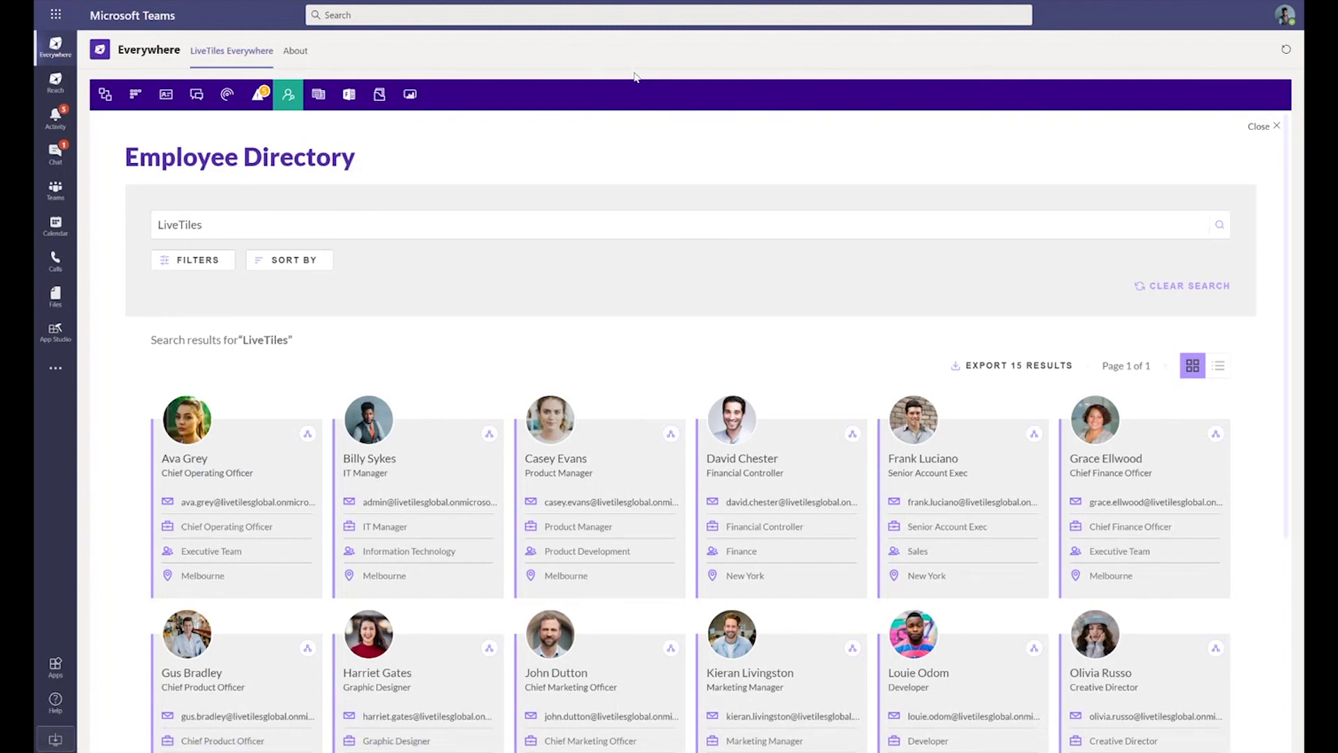
pyautogui.scroll(-5, 706, 262)
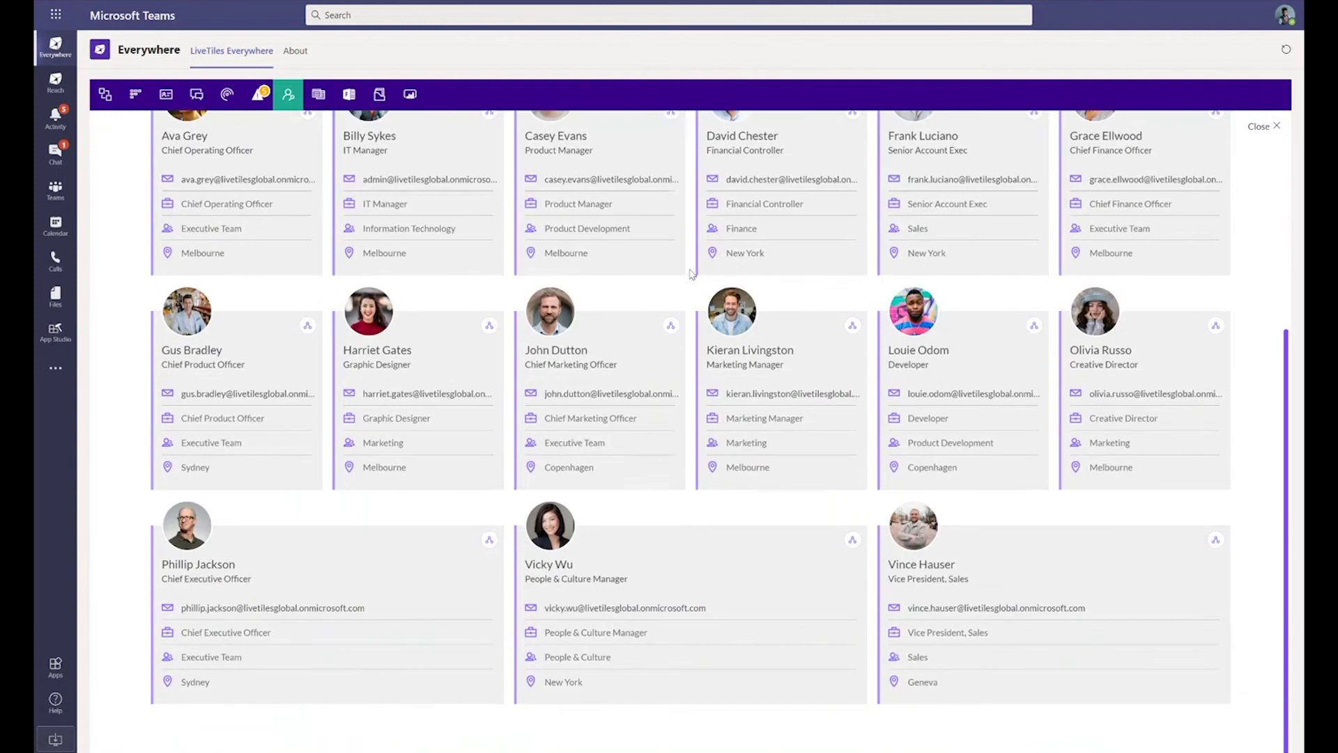
pyautogui.scroll(5, 663, 278)
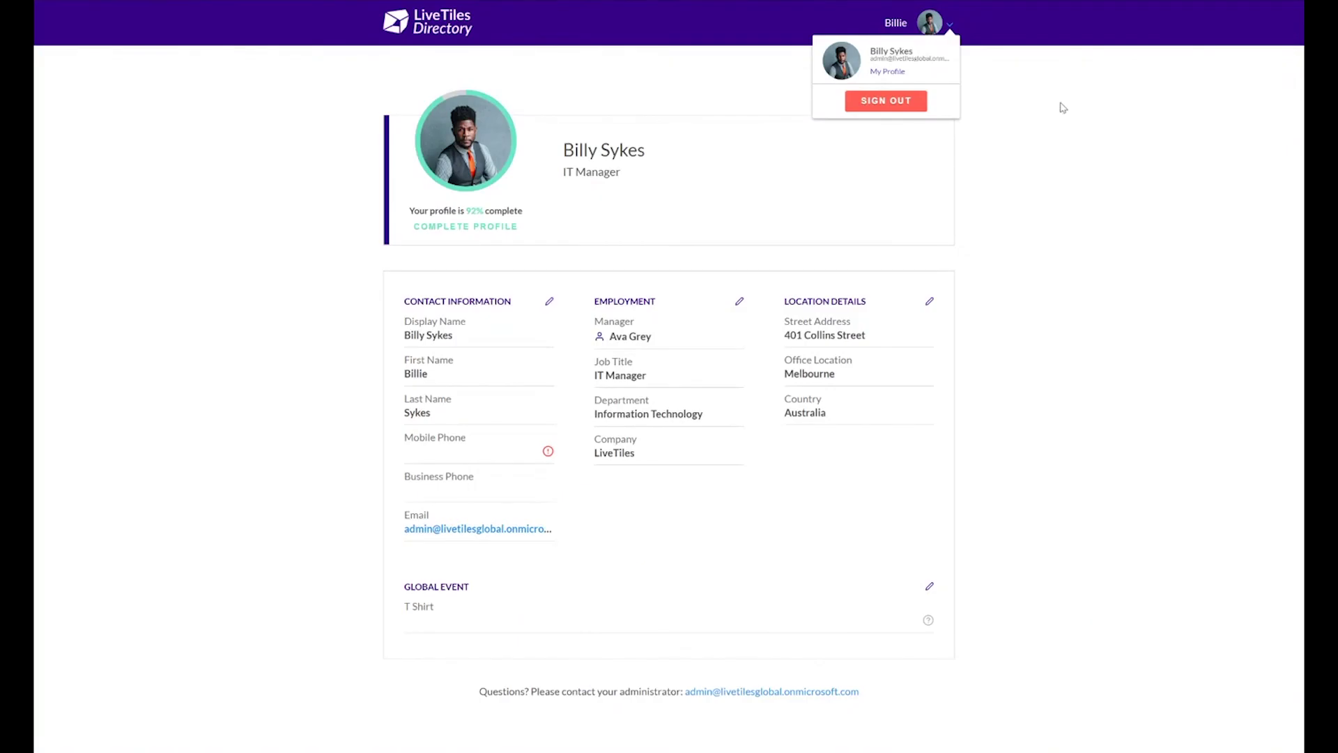
# Return to LiveTiles Directory, dismiss the account options on the profile page, and open the signed-in user's profile from the search results page.
pyautogui.click(1123, 117)
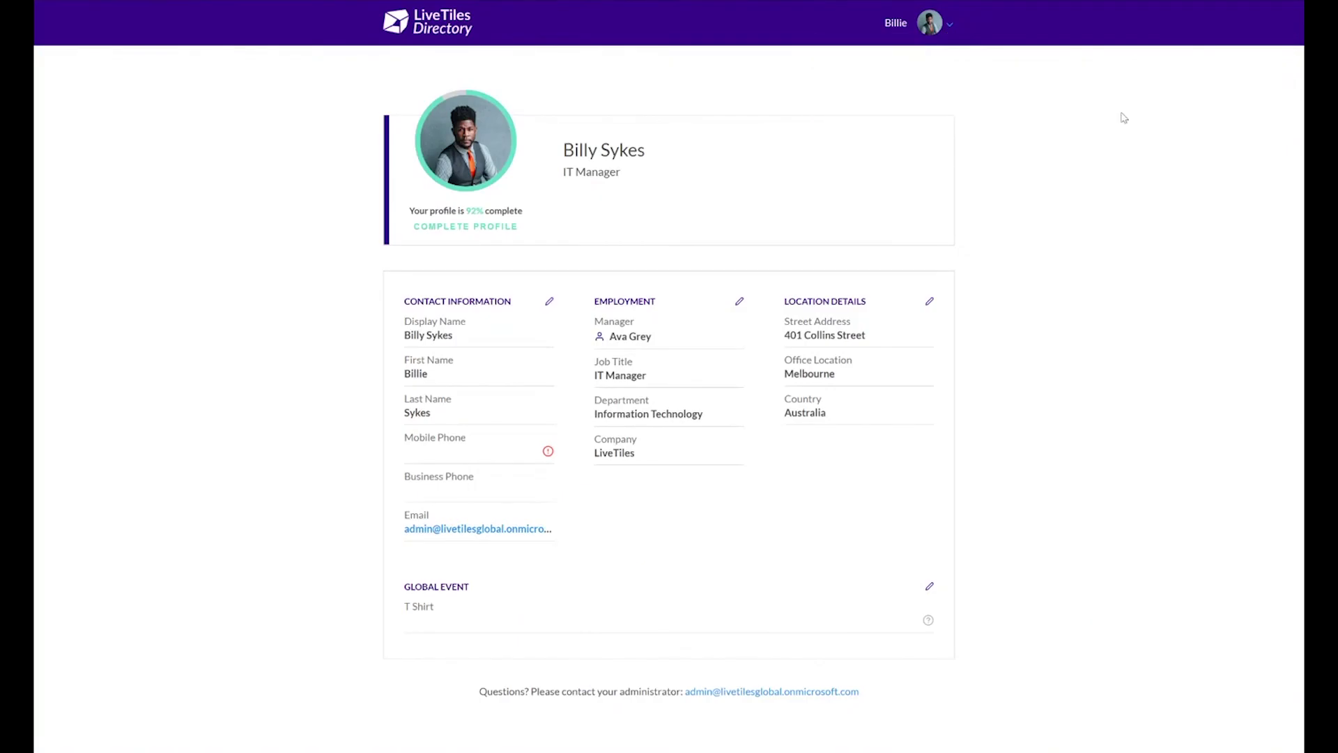
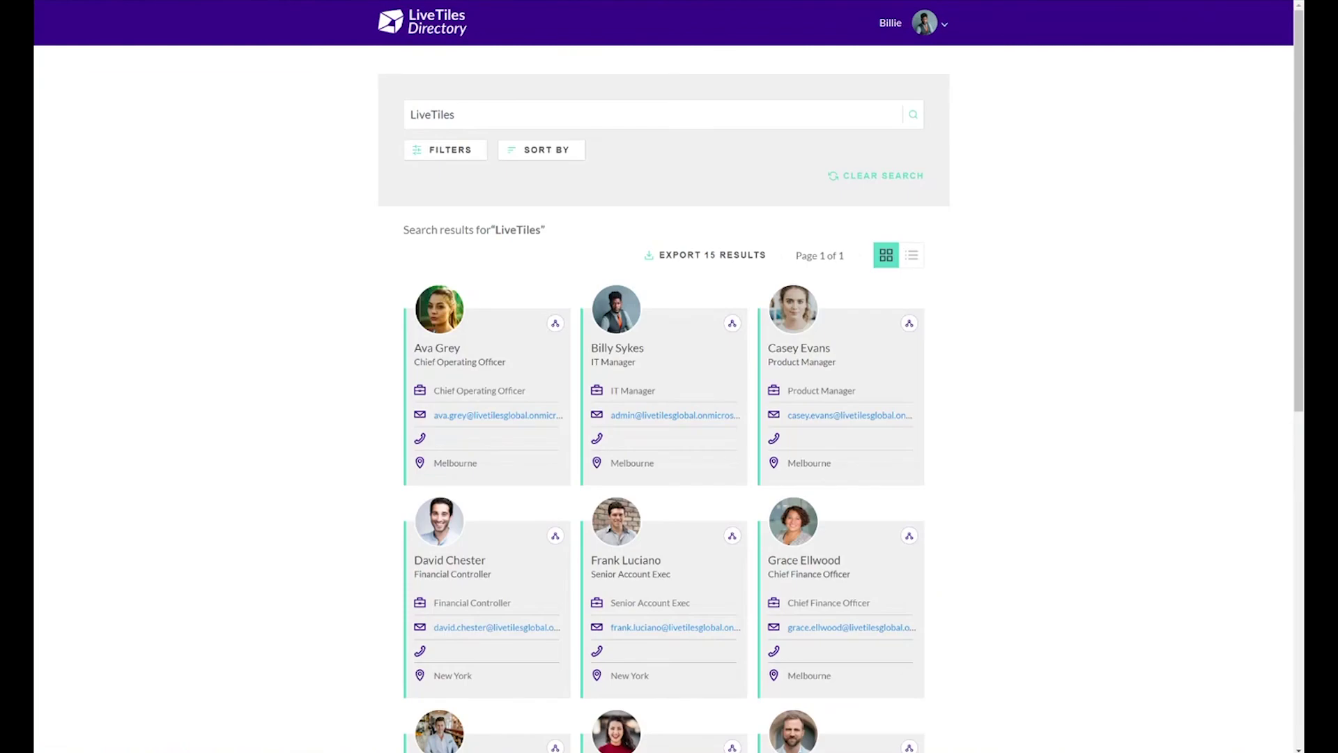
pyautogui.click(945, 28)
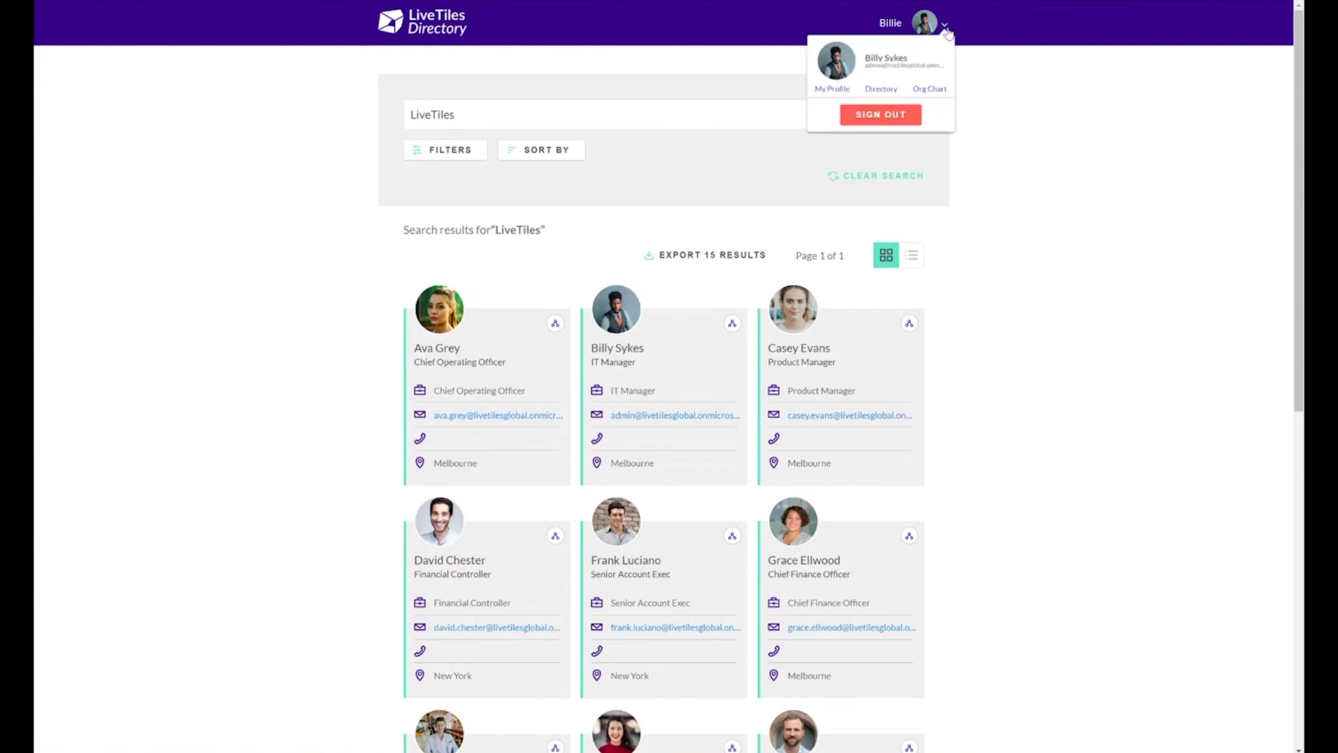
pyautogui.click(890, 64)
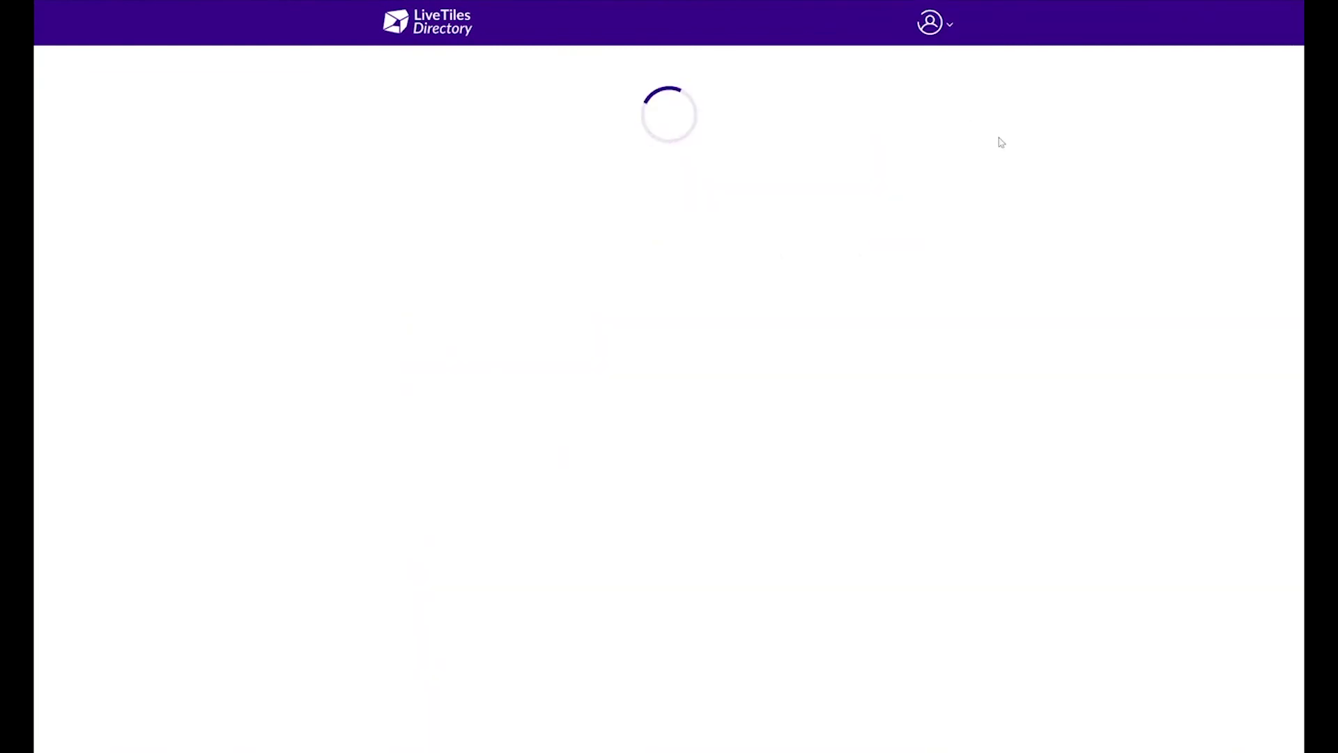